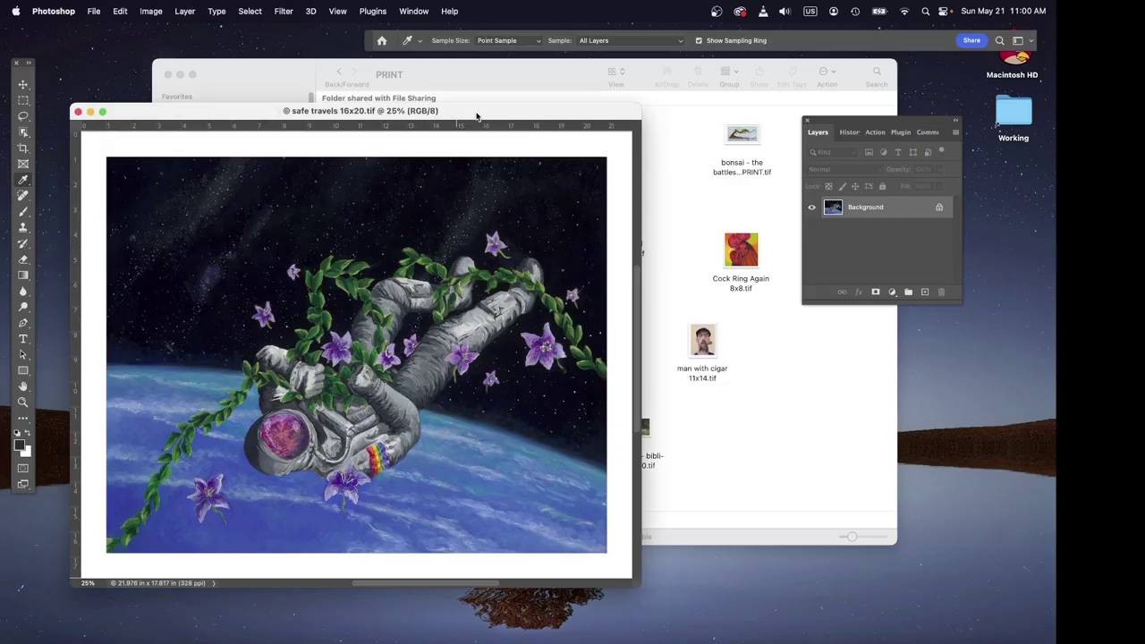
Open the print settings for the safe travels image and reposition it on the paper at about -0.39 in top and 0.63 in left.
left_click_drag(477, 116, 490, 108)
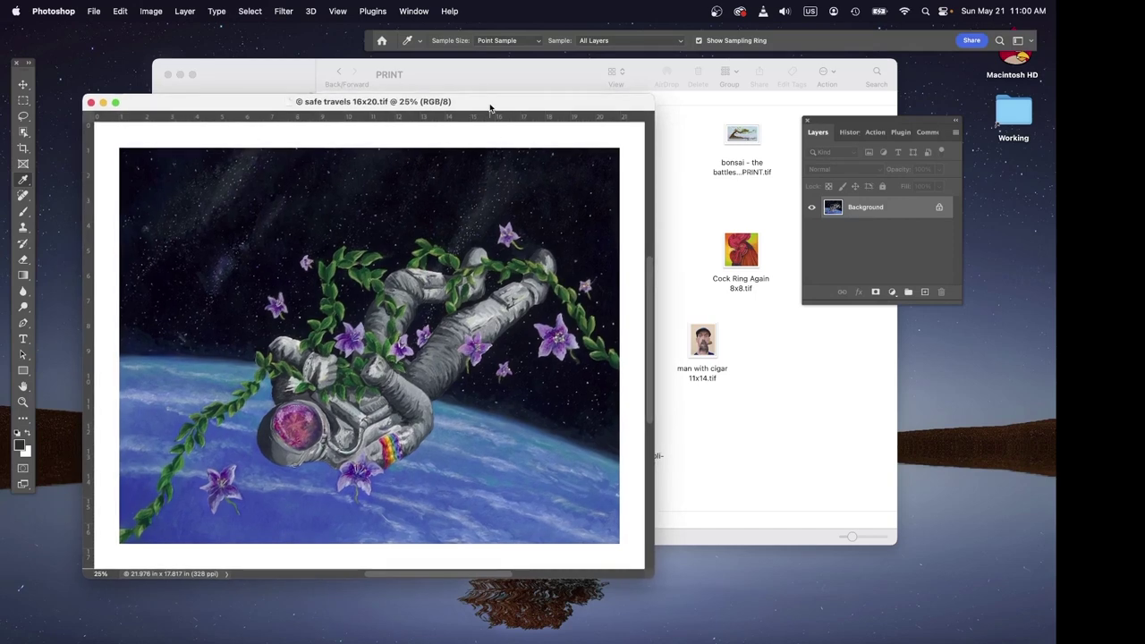
key("super+p")
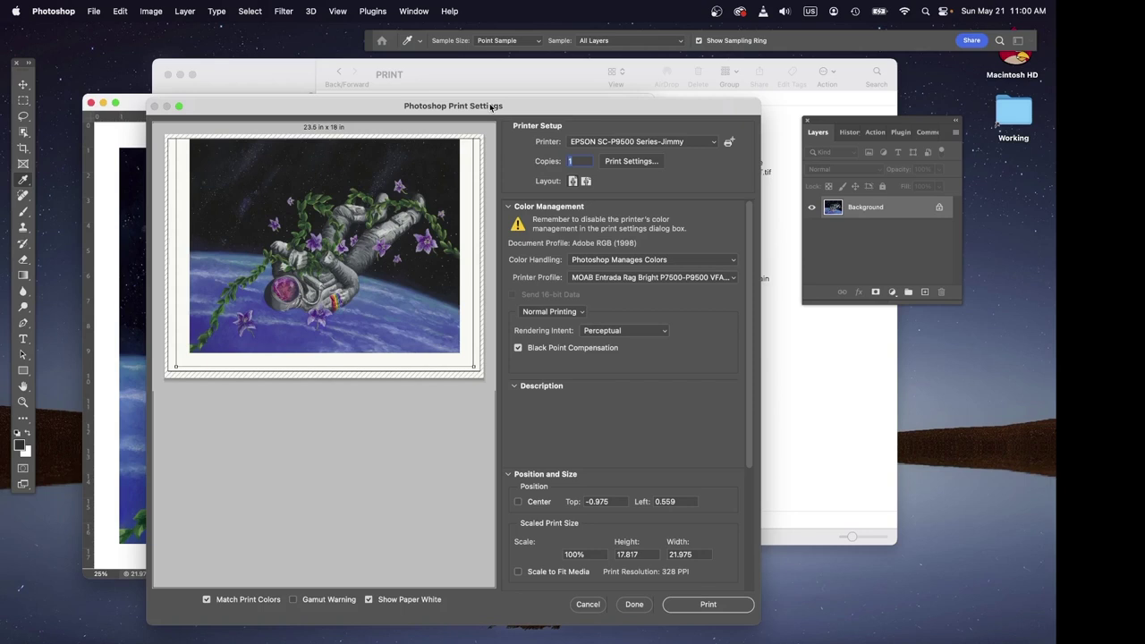
mouse_move(352, 214)
left_mouse_down()
mouse_move(349, 234)
mouse_move(354, 219)
left_mouse_up()
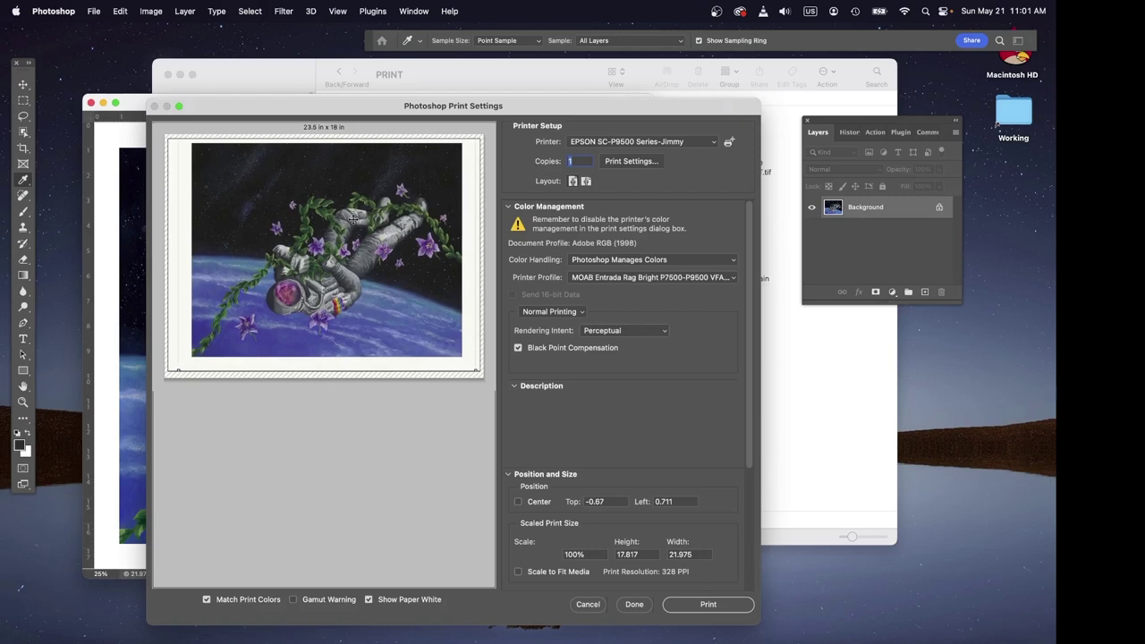
left_click_drag(370, 228, 368, 232)
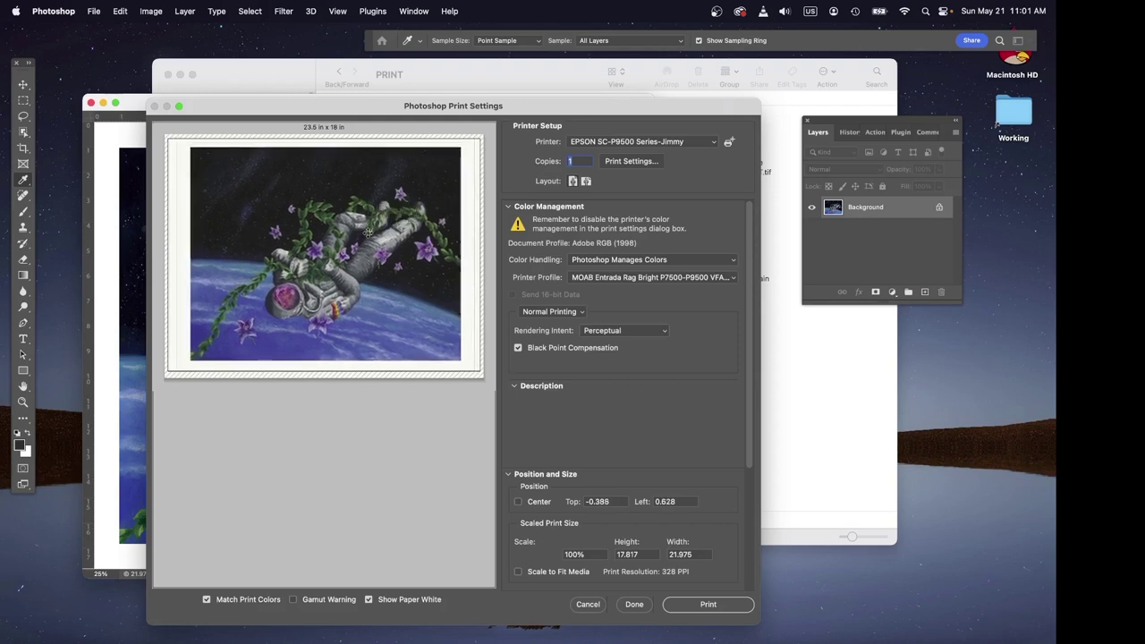
Review the position, size and printing mark options, and nudge the image on the paper to about -0.38 in from the top.
scroll(752, 262, "down", 1)
scroll(751, 265, "down", 3)
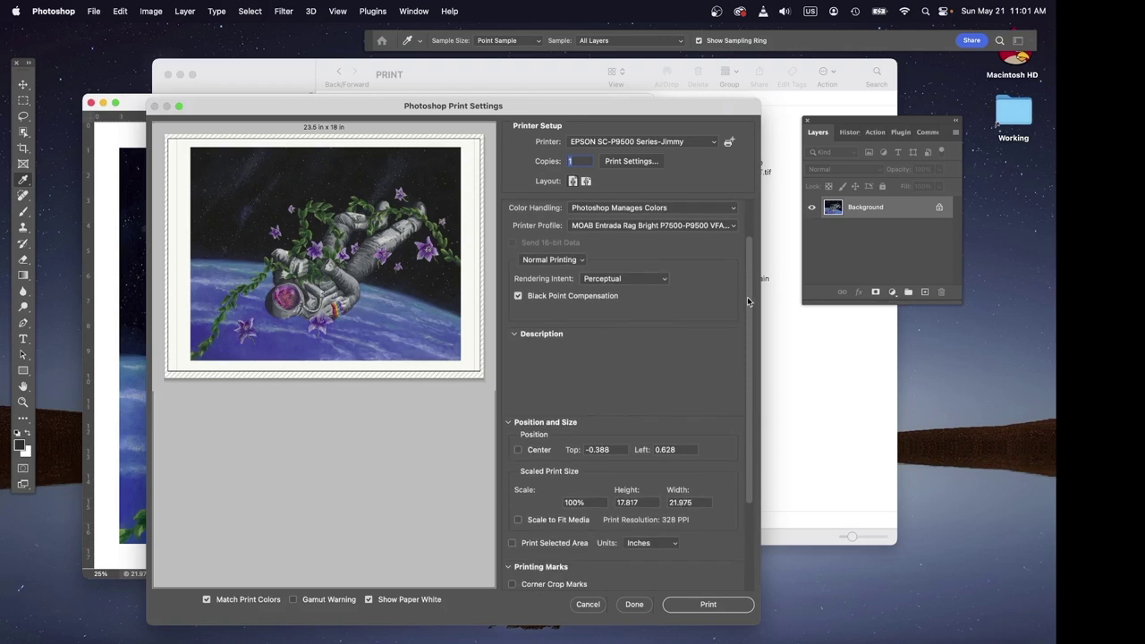
scroll(748, 309, "down", 1)
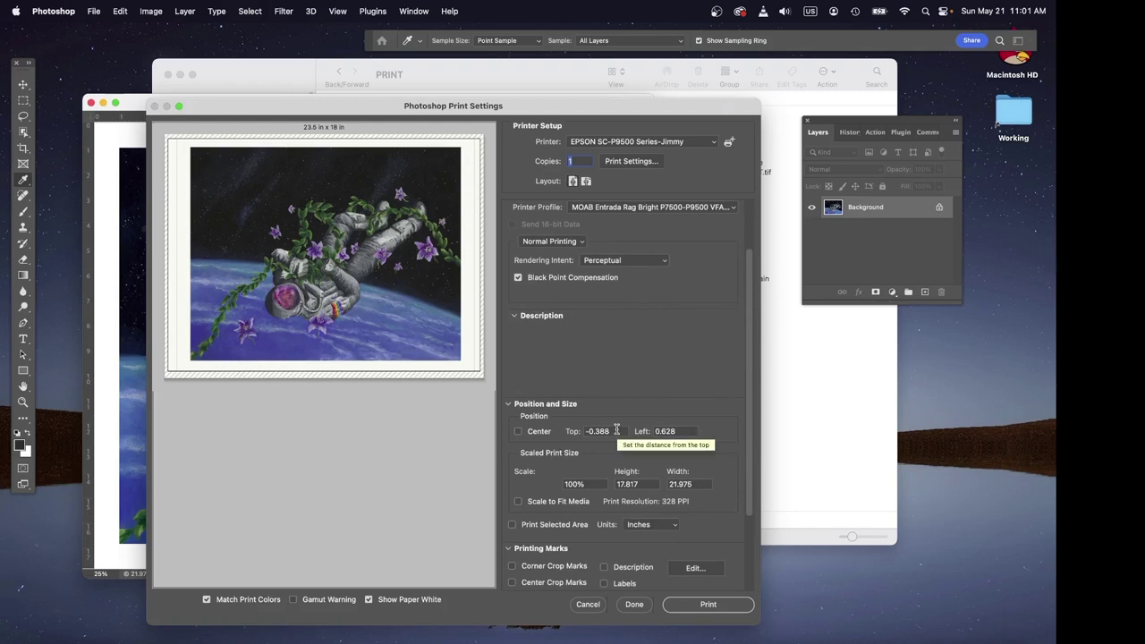
scroll(749, 368, "down", 1)
left_click_drag(752, 383, 760, 445)
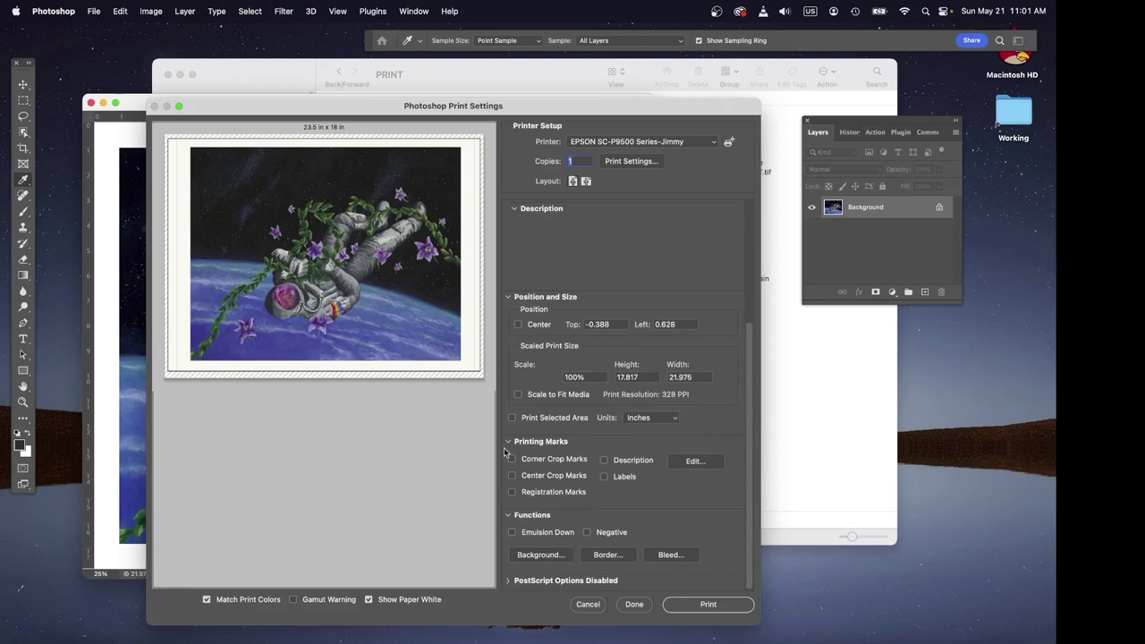
left_click_drag(406, 323, 406, 326)
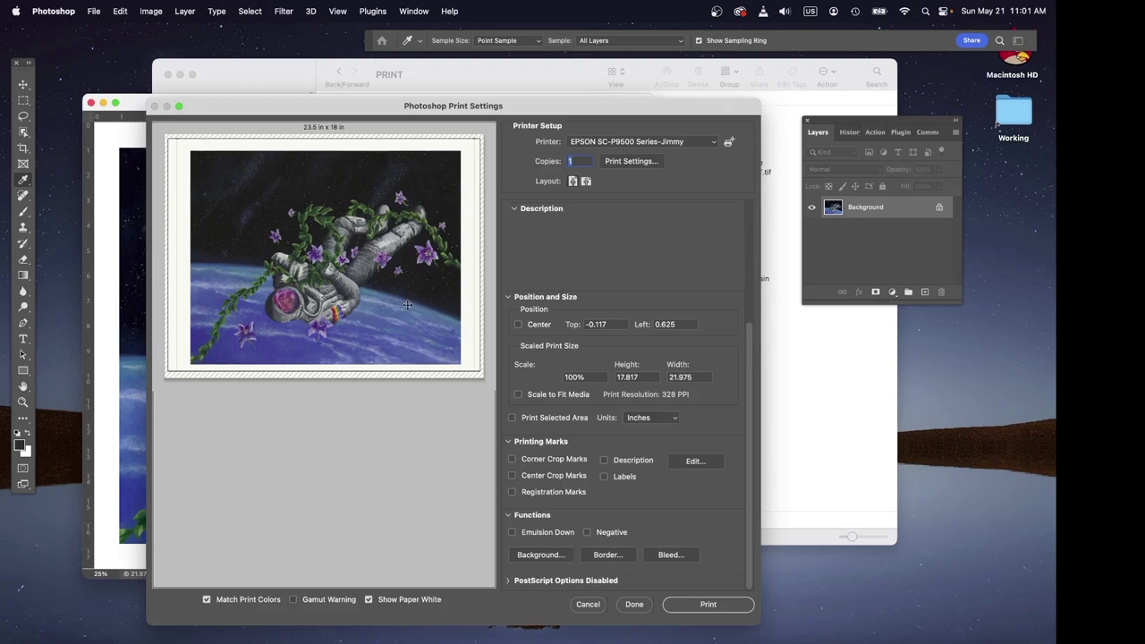
left_click_drag(407, 305, 406, 300)
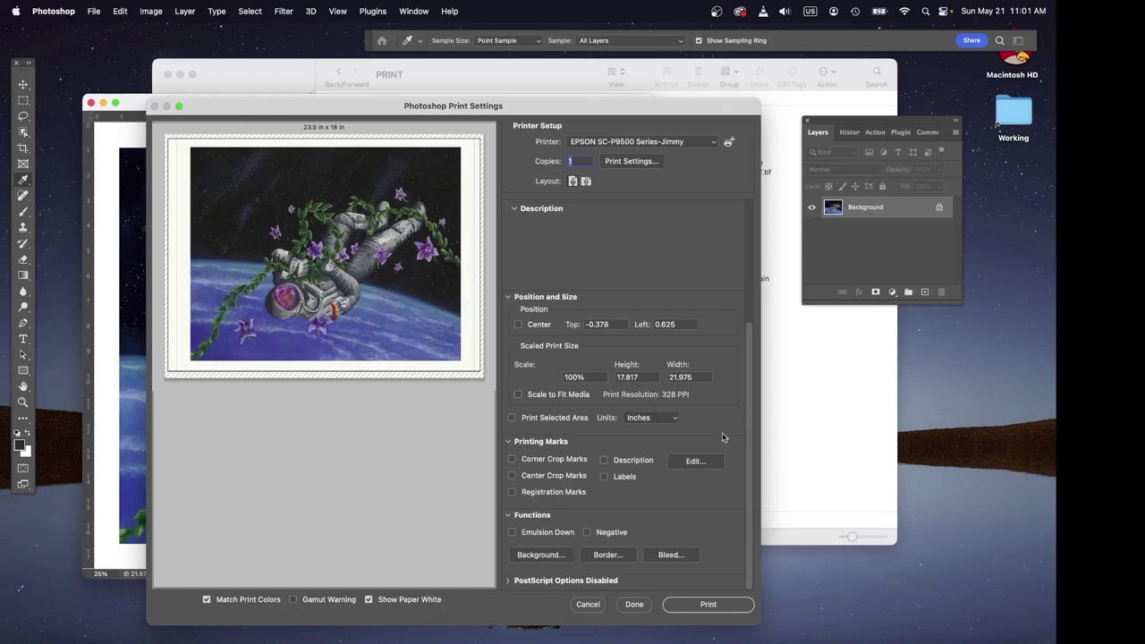
Look through the available printer profiles and keep MOAB Entrada Rag Bright P7500-P9500 VFA.icc selected.
left_click_drag(749, 419, 743, 240)
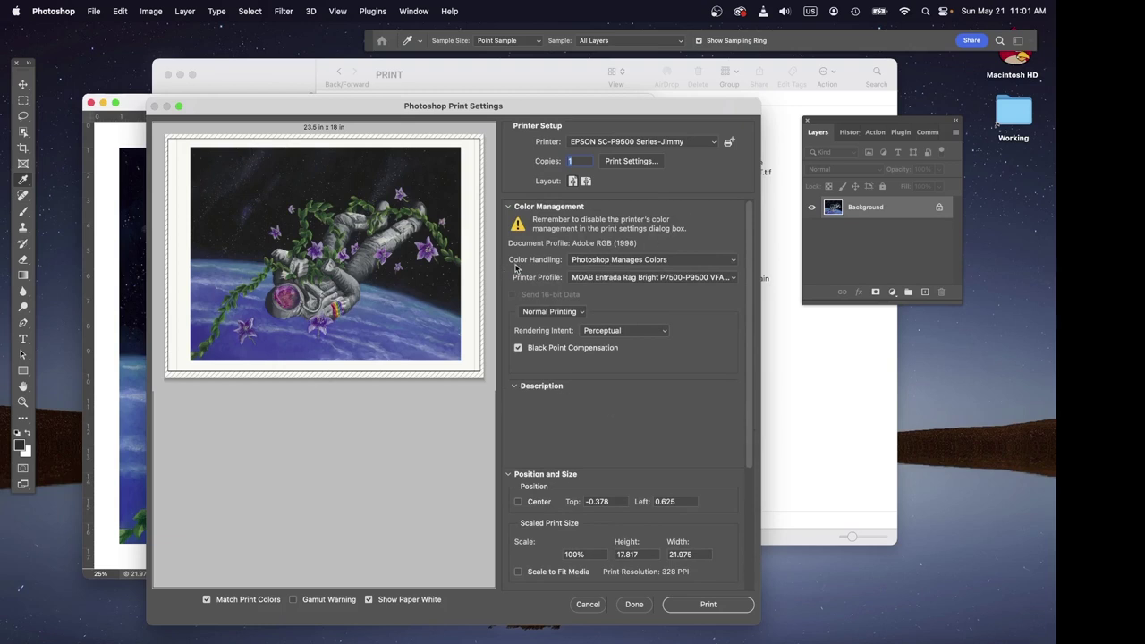
left_click(680, 280)
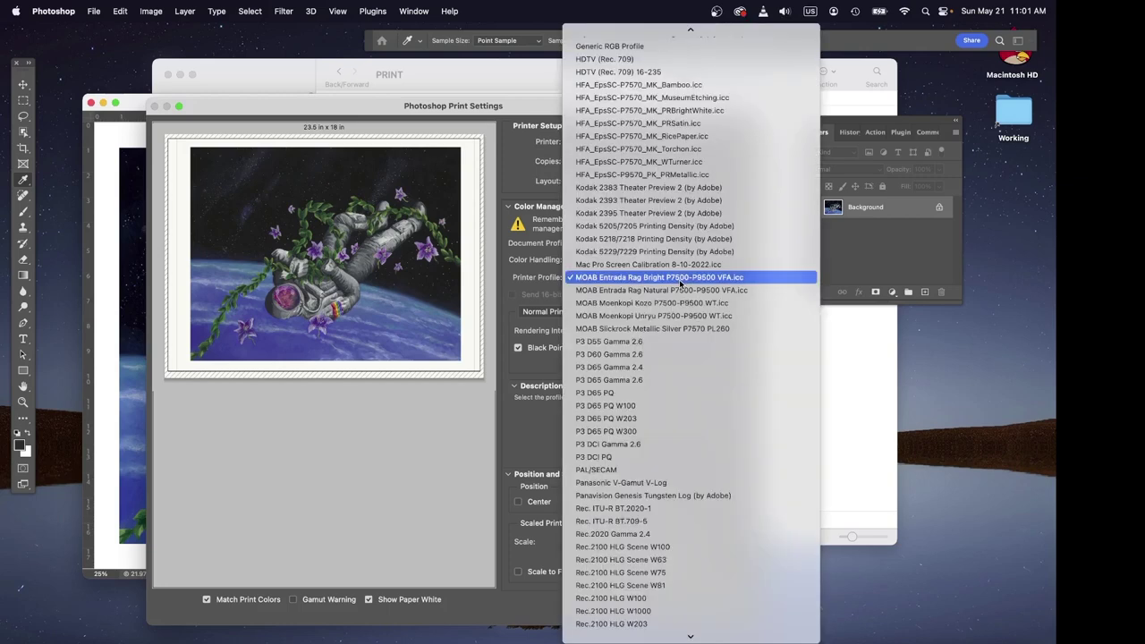
left_click(680, 280)
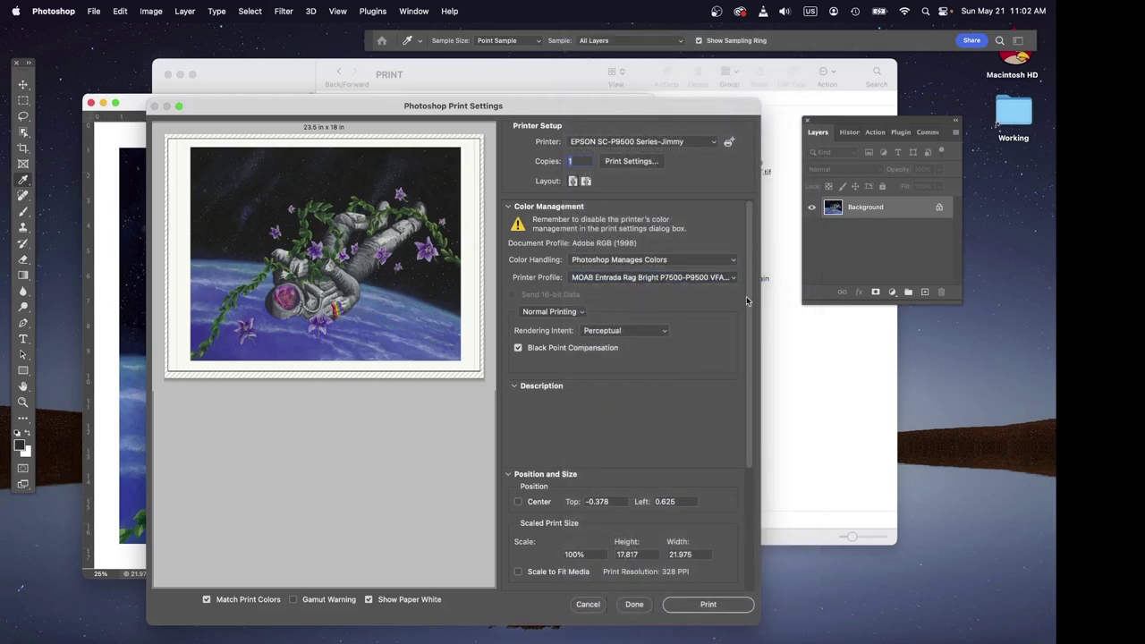
Try Printer Manages Colors as the color handling and return it to Photoshop Manages Colors.
left_click_drag(747, 296, 746, 216)
left_click(603, 261)
left_click(603, 247)
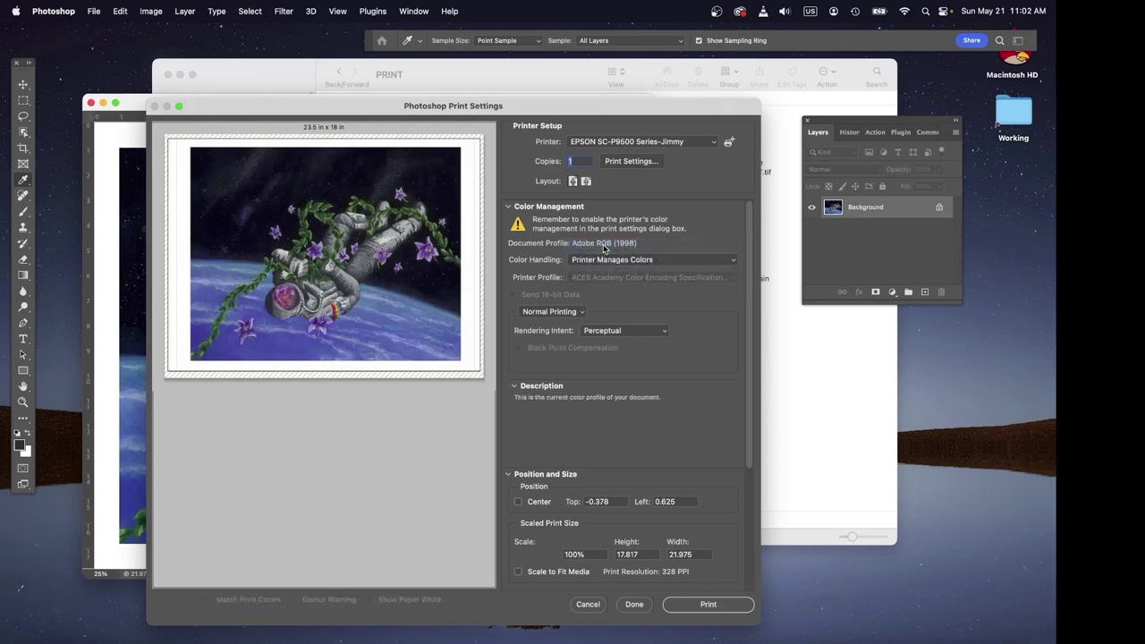
left_click(606, 260)
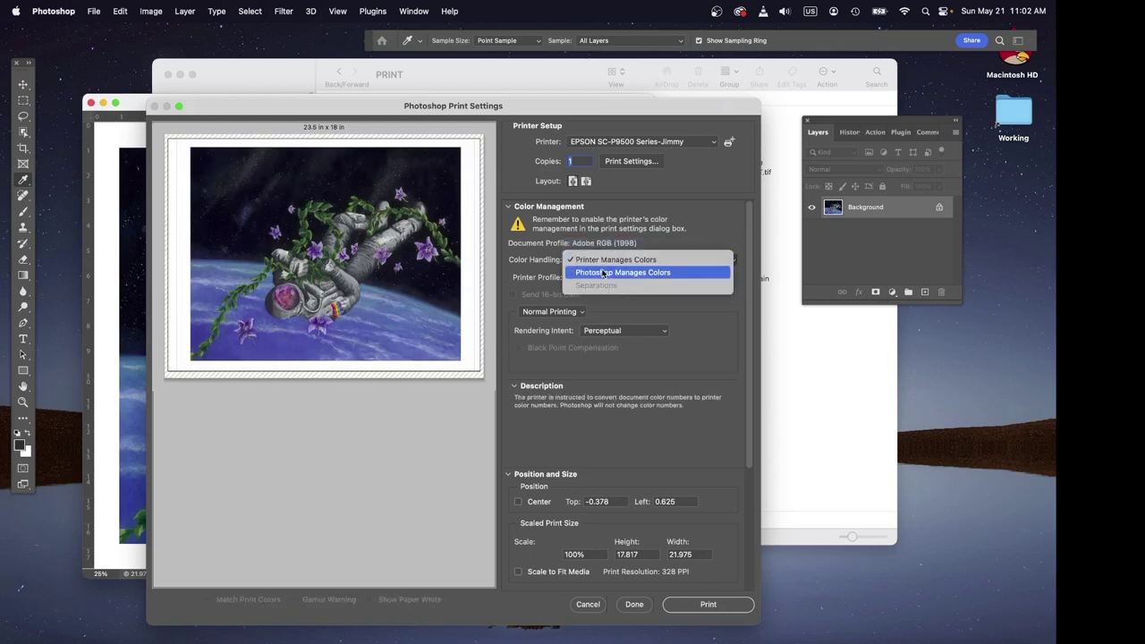
left_click(603, 273)
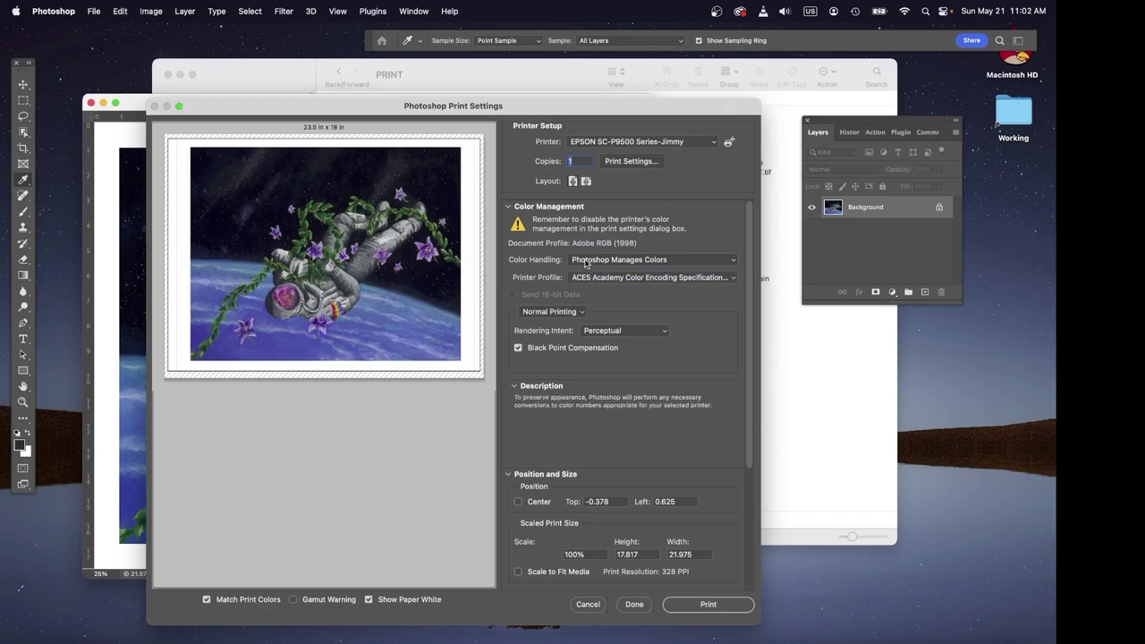
Open the printer driver's settings, expand its printer options for review, and cancel without saving.
left_click(637, 169)
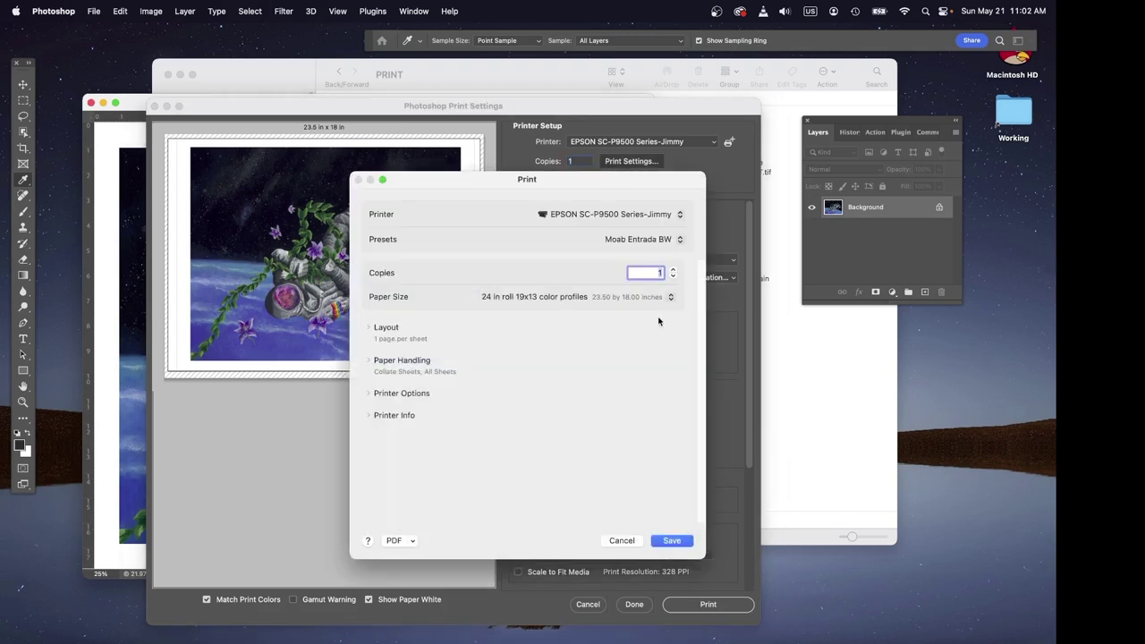
left_click_drag(578, 194, 548, 150)
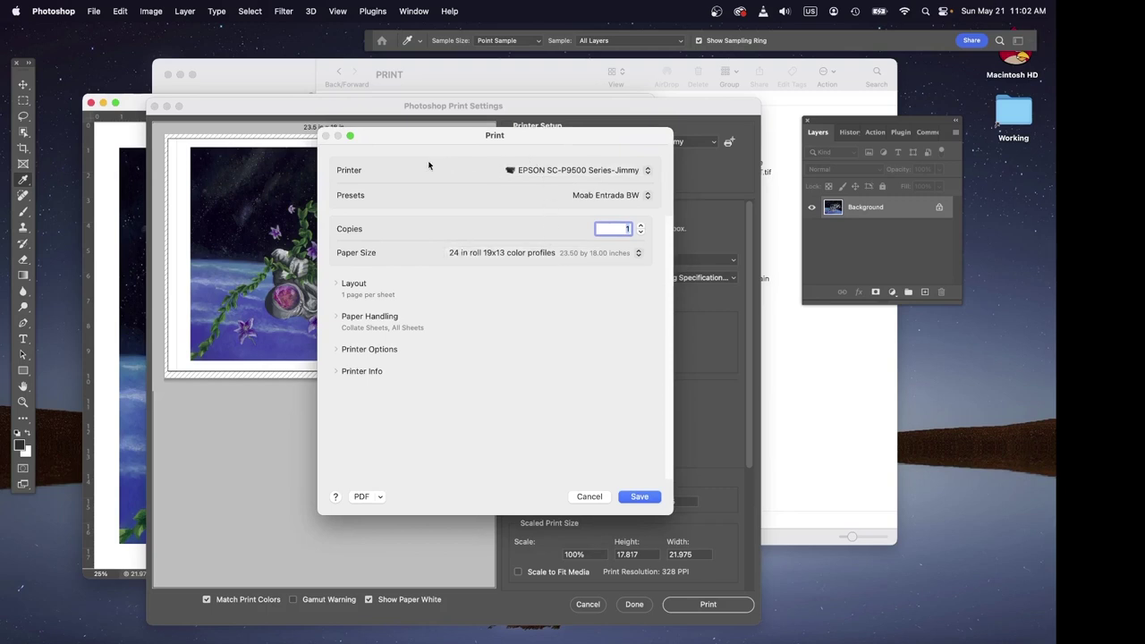
left_click(340, 351)
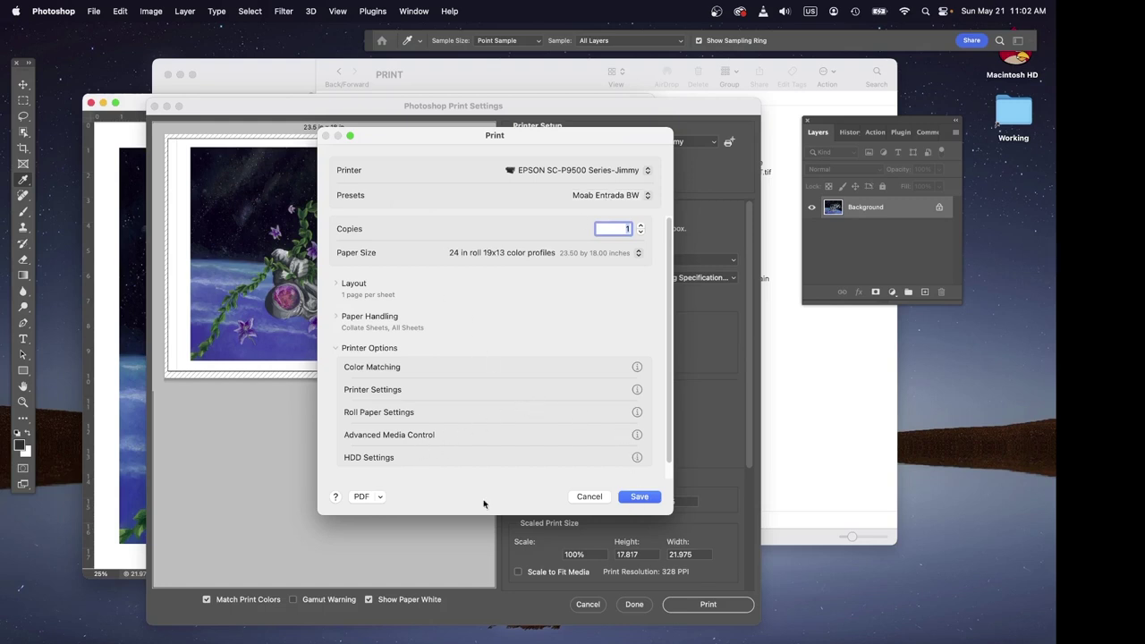
scroll(661, 374, "down", 1)
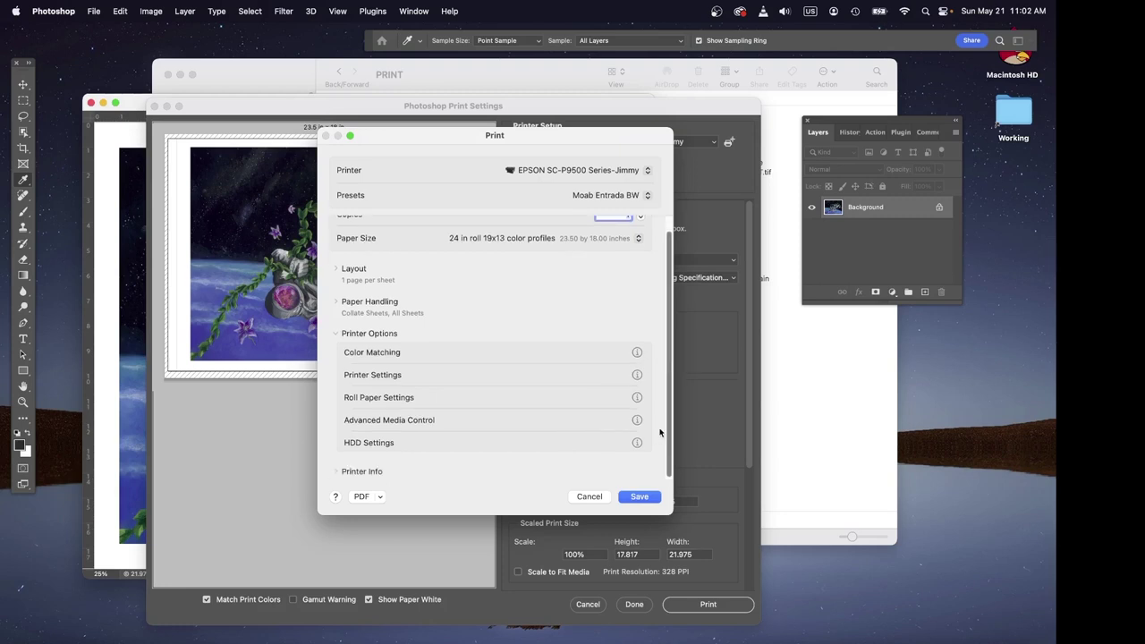
scroll(661, 433, "up", 1)
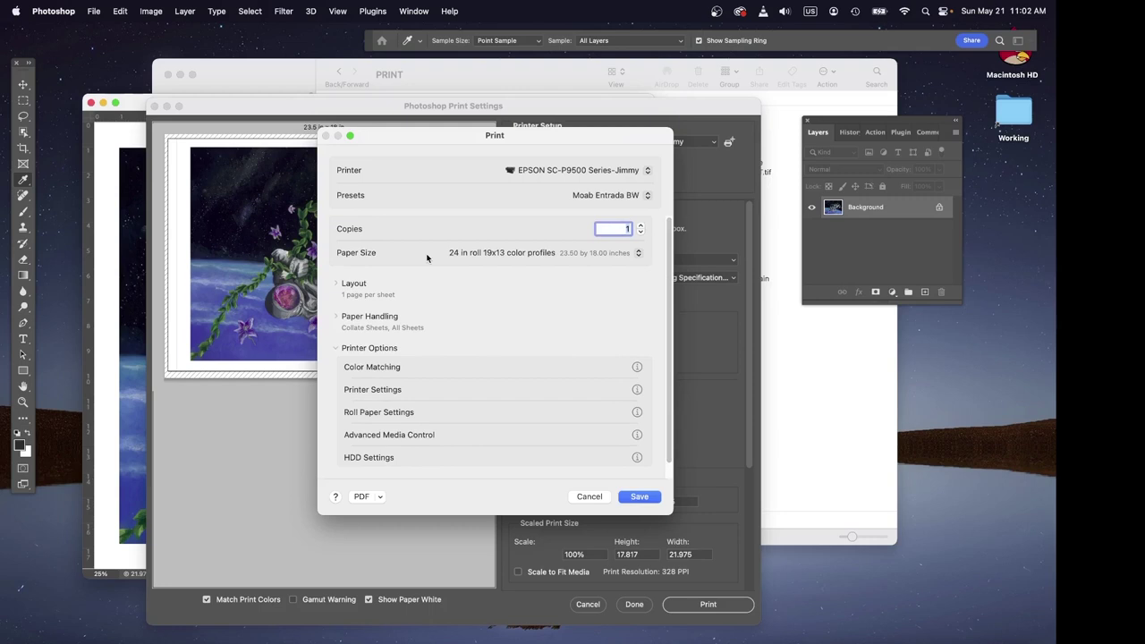
left_click(590, 496)
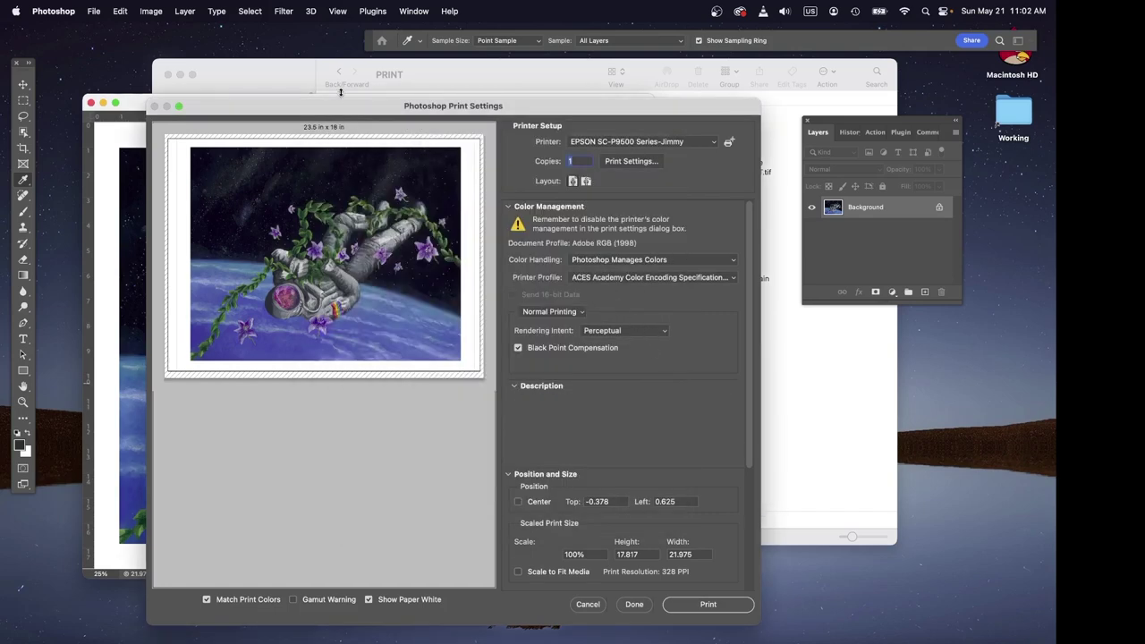
Cancel the print settings and close the safe travels 16x20.tif document.
left_click_drag(332, 106, 297, 80)
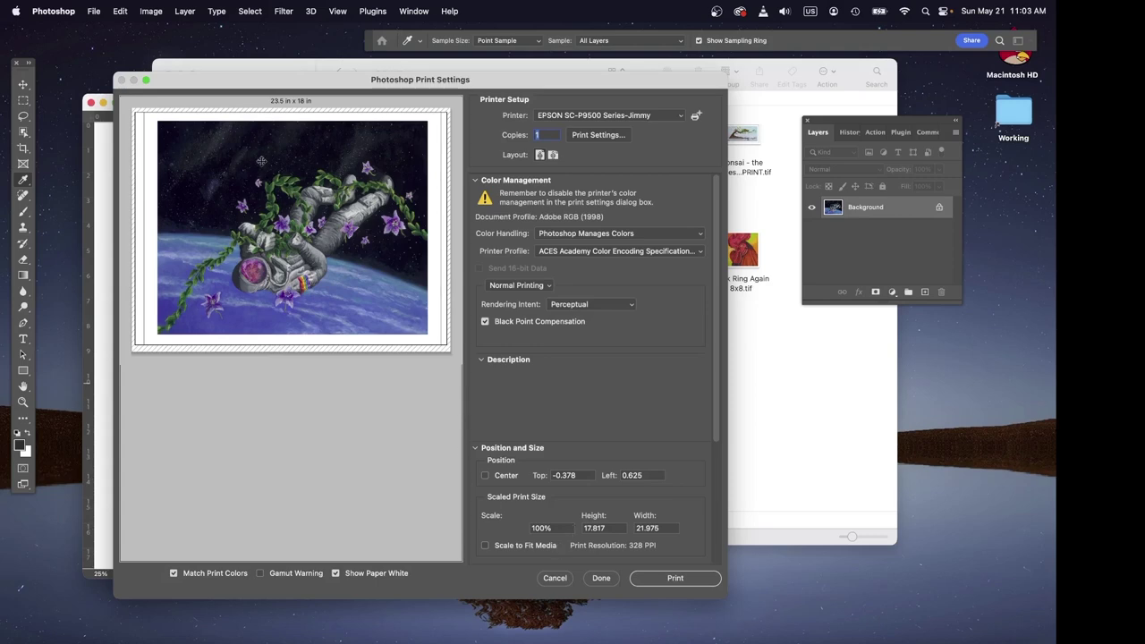
left_click_drag(241, 83, 276, 85)
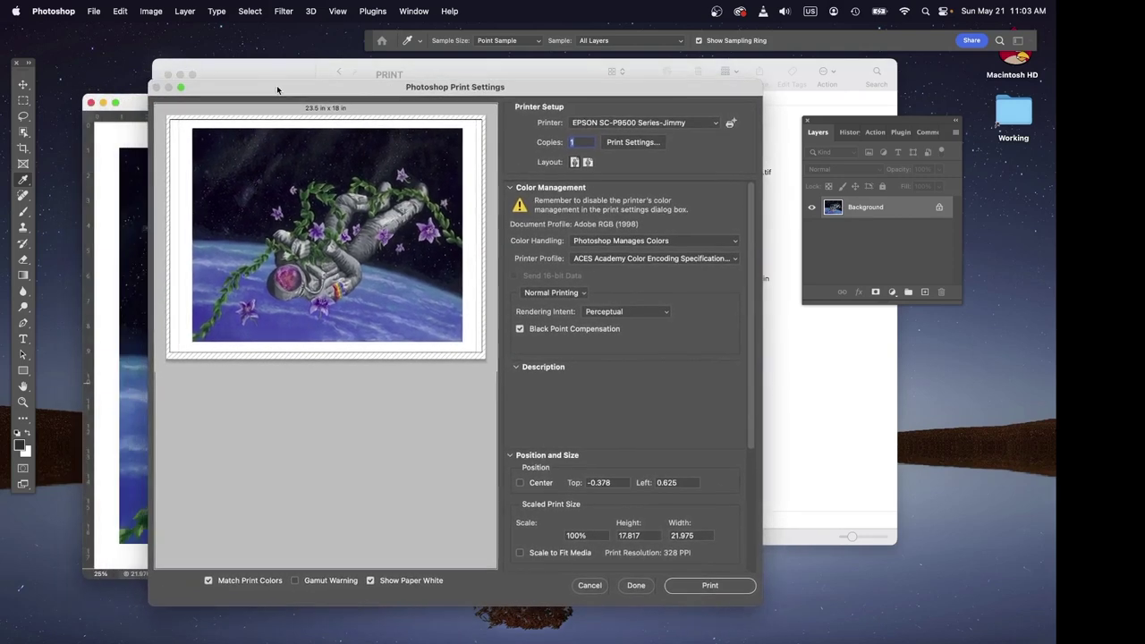
left_click(590, 590)
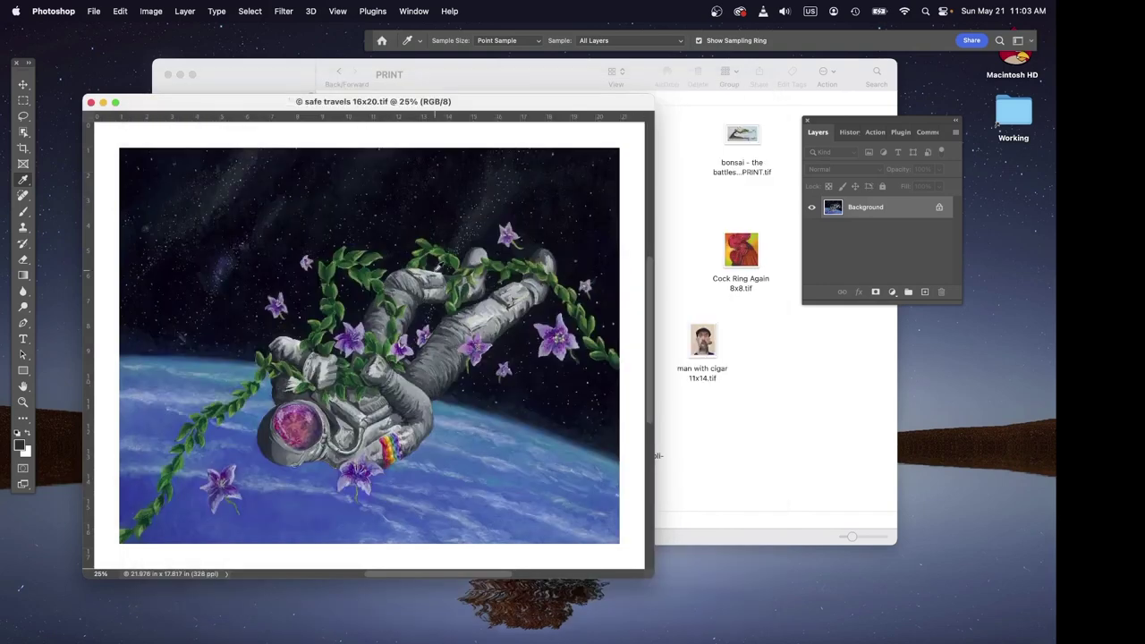
mouse_move(229, 109)
left_mouse_down()
mouse_move(225, 96)
mouse_move(238, 107)
left_mouse_up()
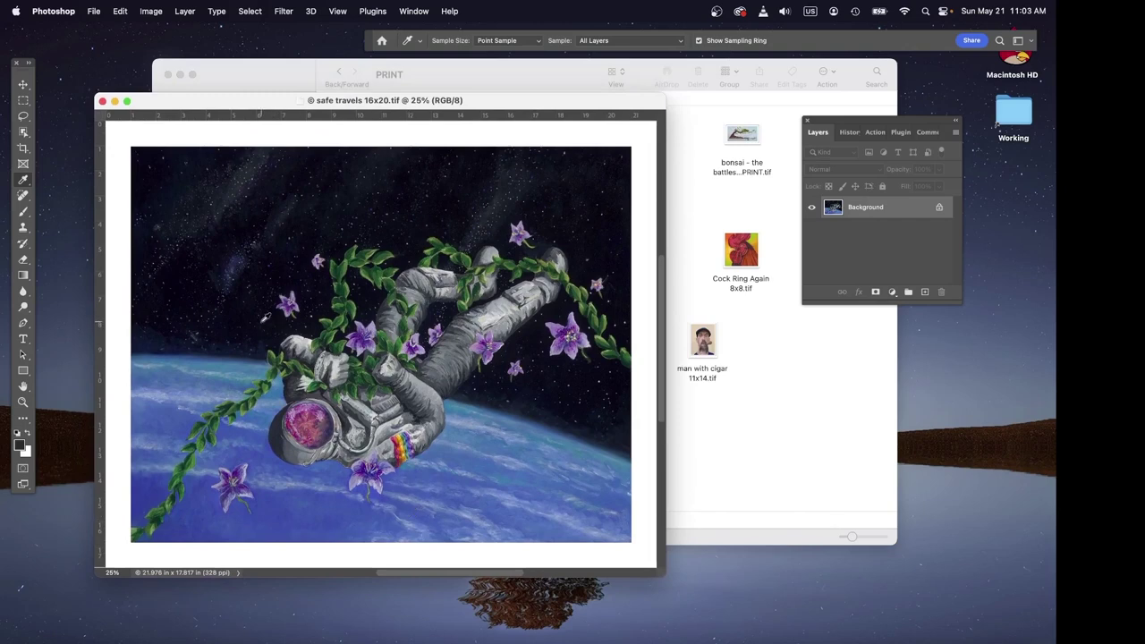
left_click(103, 101)
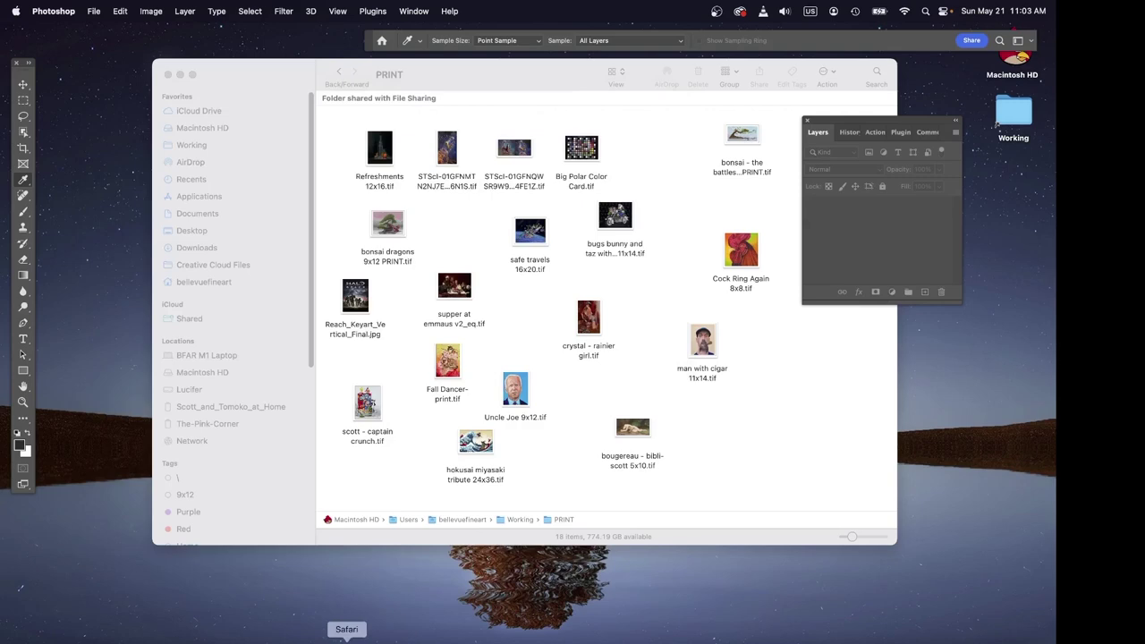
Switch to ImagePrint and view the safe travels image in its page layout.
left_click(242, 639)
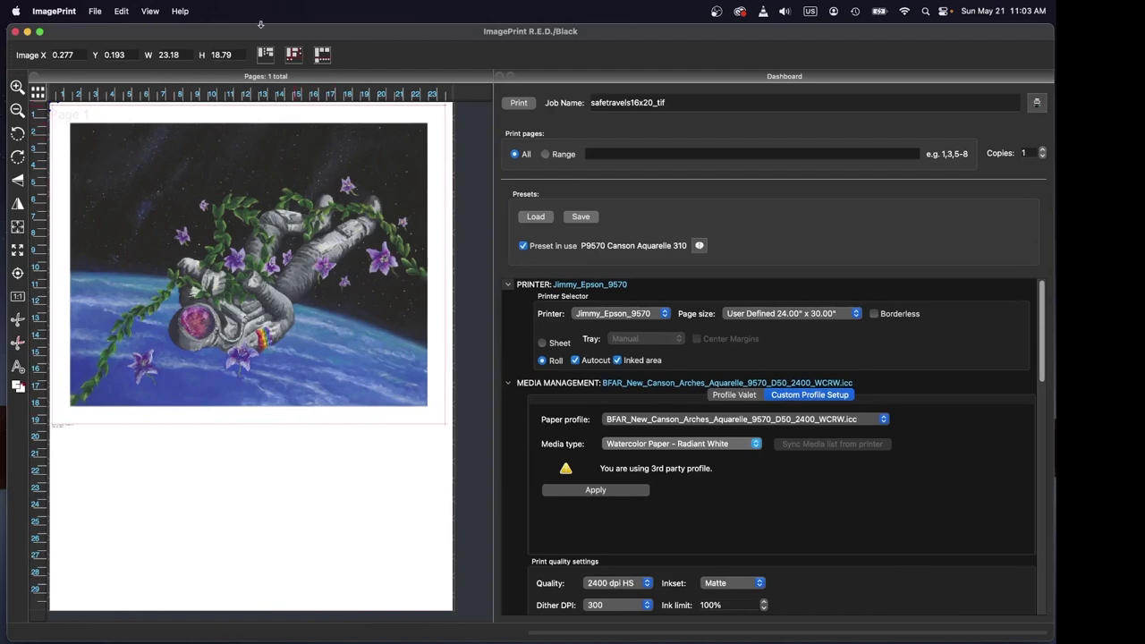
left_click_drag(257, 32, 253, 32)
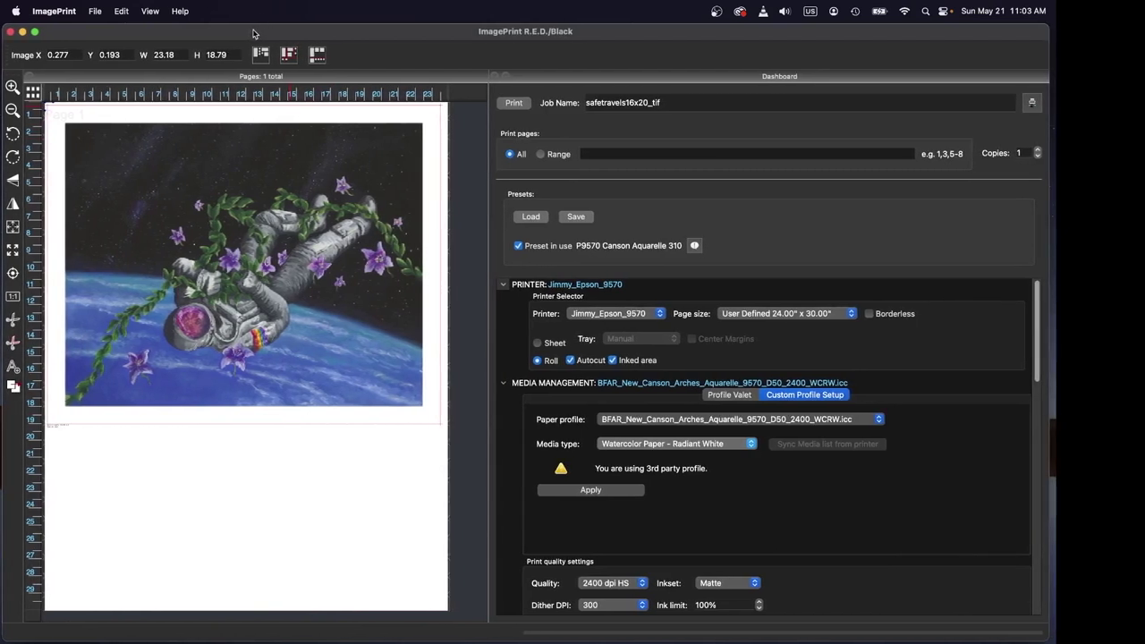
left_click_drag(261, 209, 260, 201)
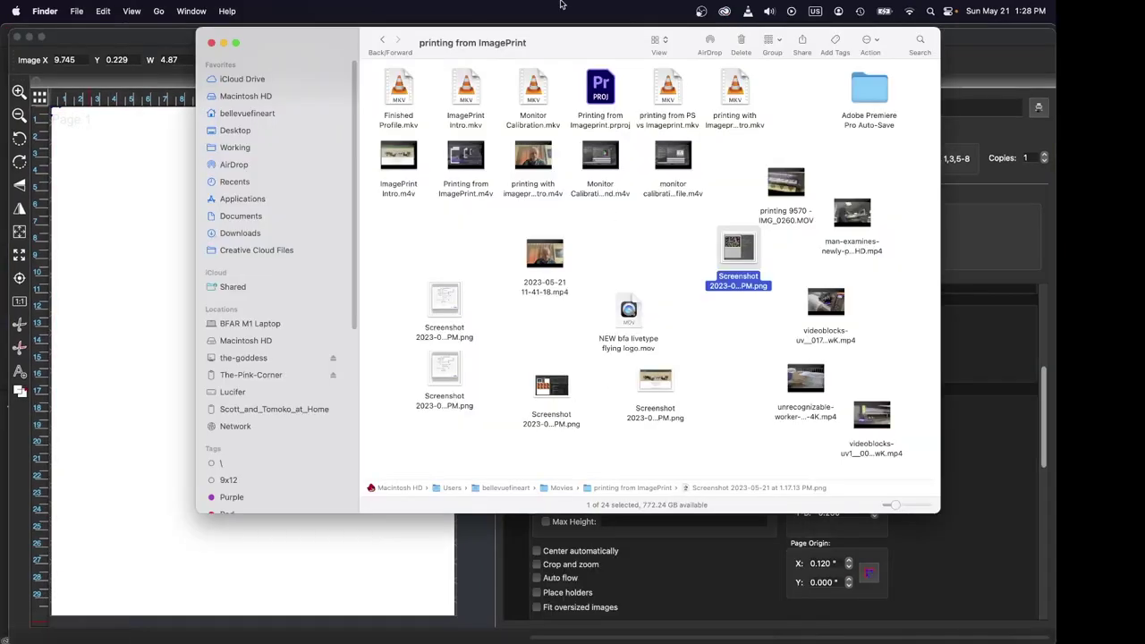
In Finder, open the Desktop's Working folder and place Big Polar Color Card with profile.tif on the ImagePrint page.
left_click_drag(525, 50, 577, 75)
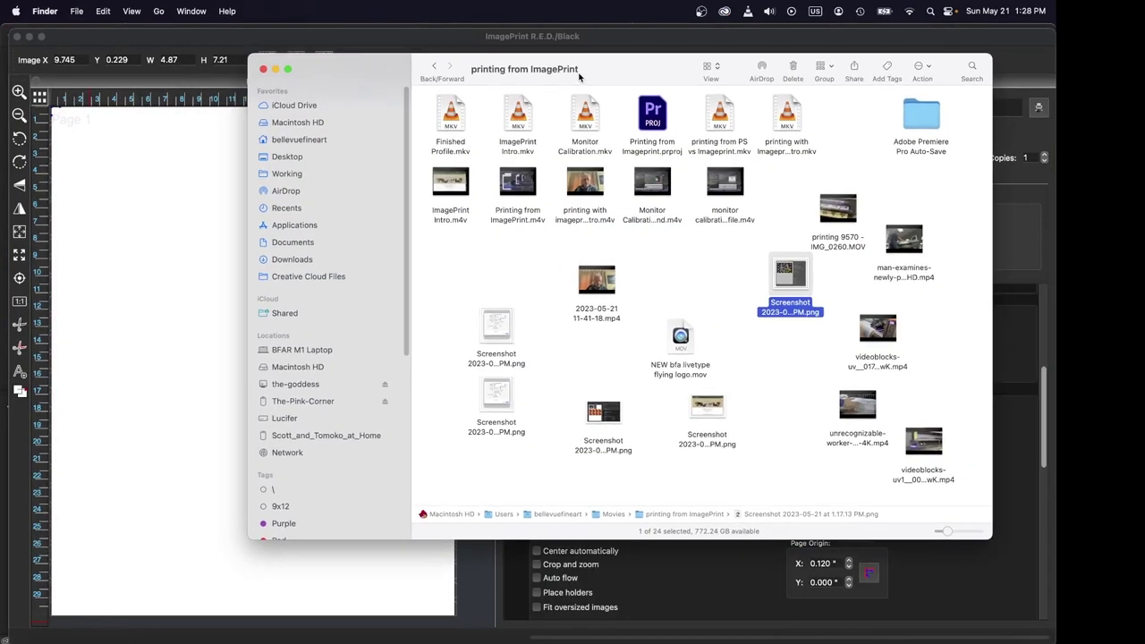
left_click(433, 67)
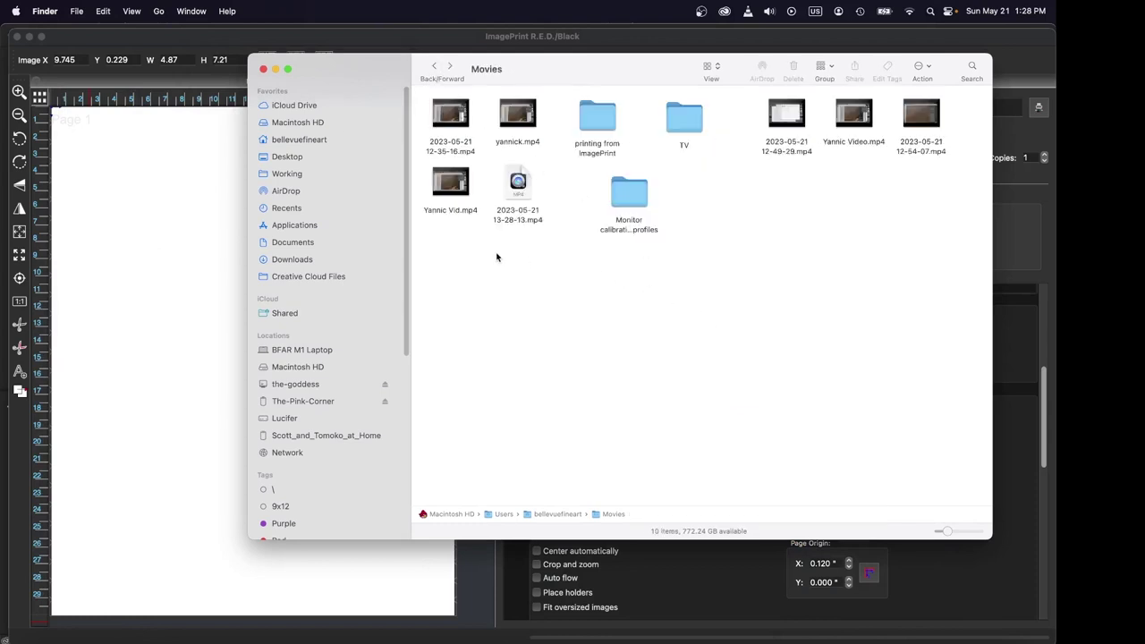
left_click(311, 157)
left_click(465, 123)
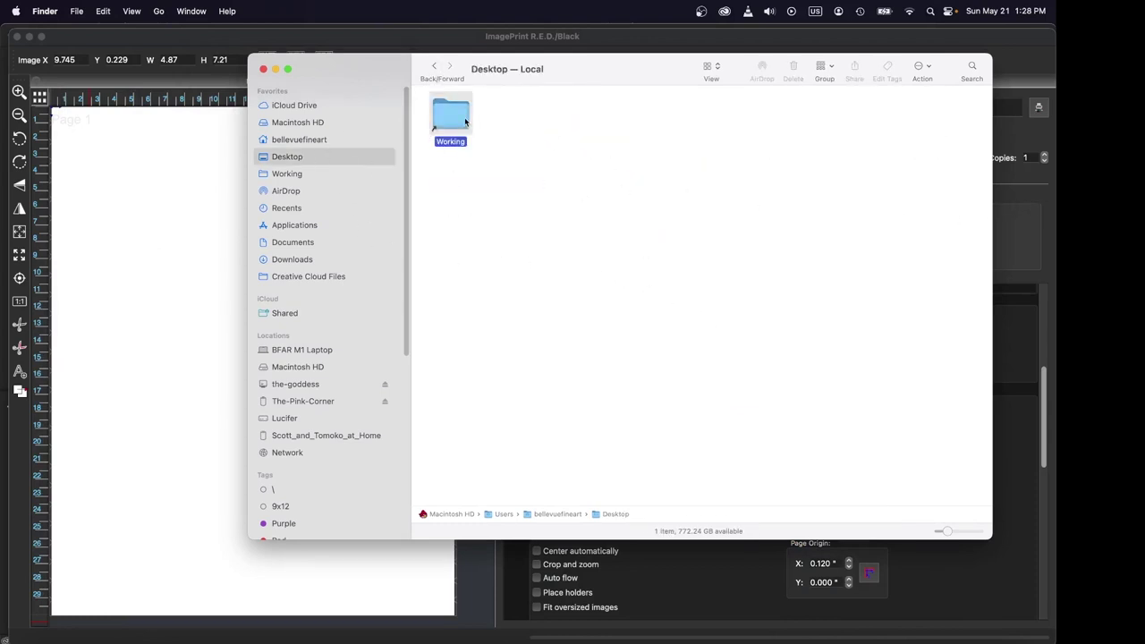
double_click(466, 123)
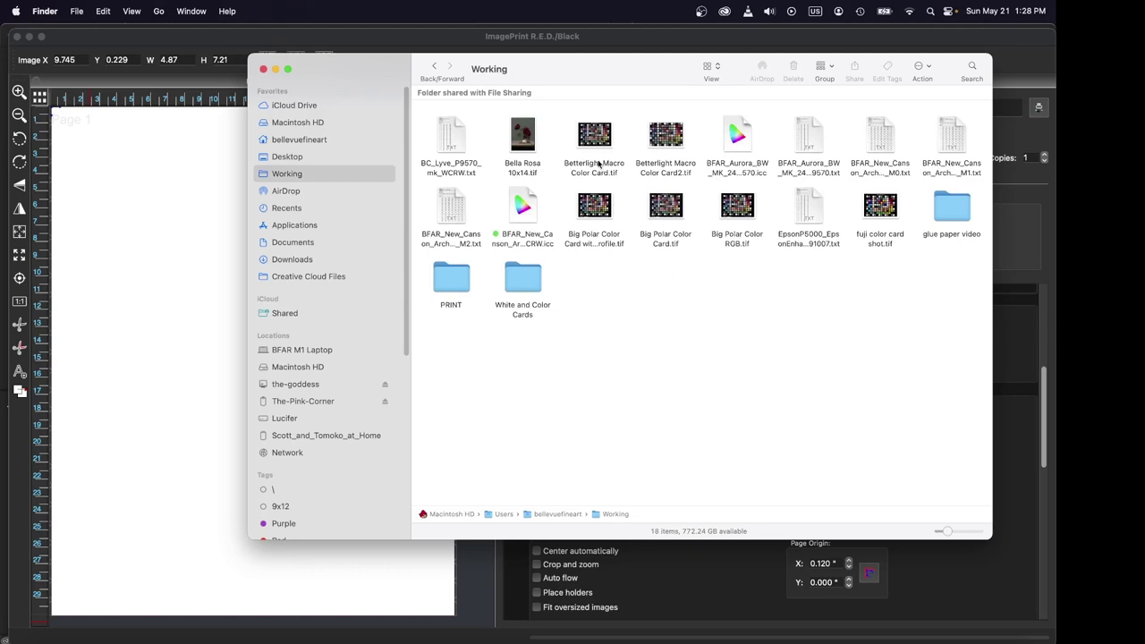
left_click_drag(594, 210, 192, 228)
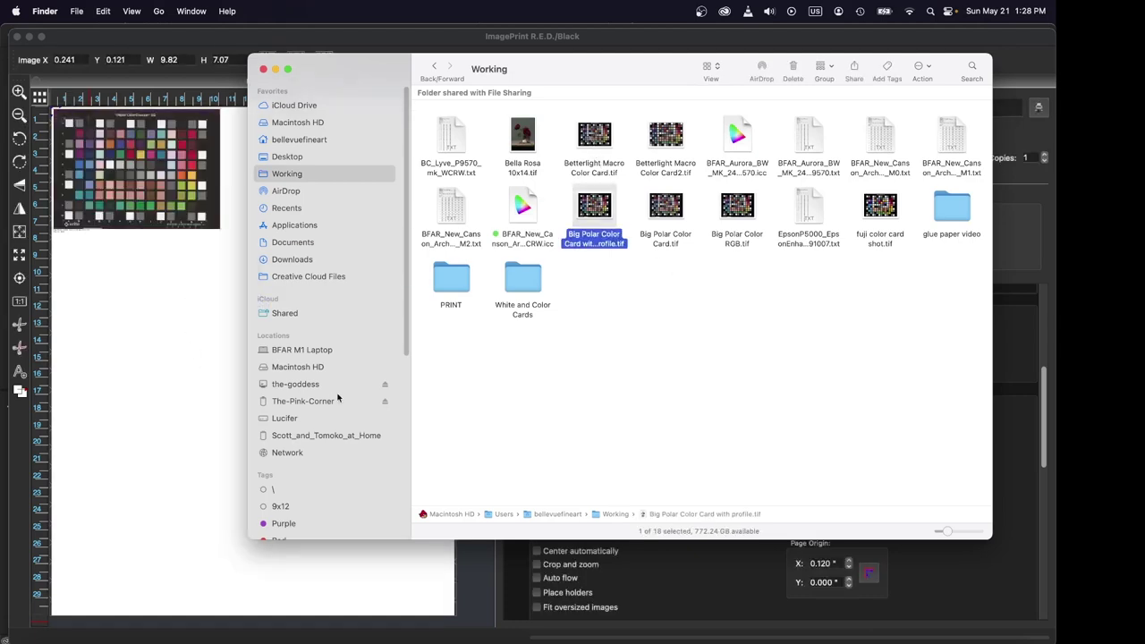
From the PRINT folder, place bugs bunny and taz with Indian Harley 11x14.tif on the ImagePrint page and move it to overlap the color card.
double_click(446, 286)
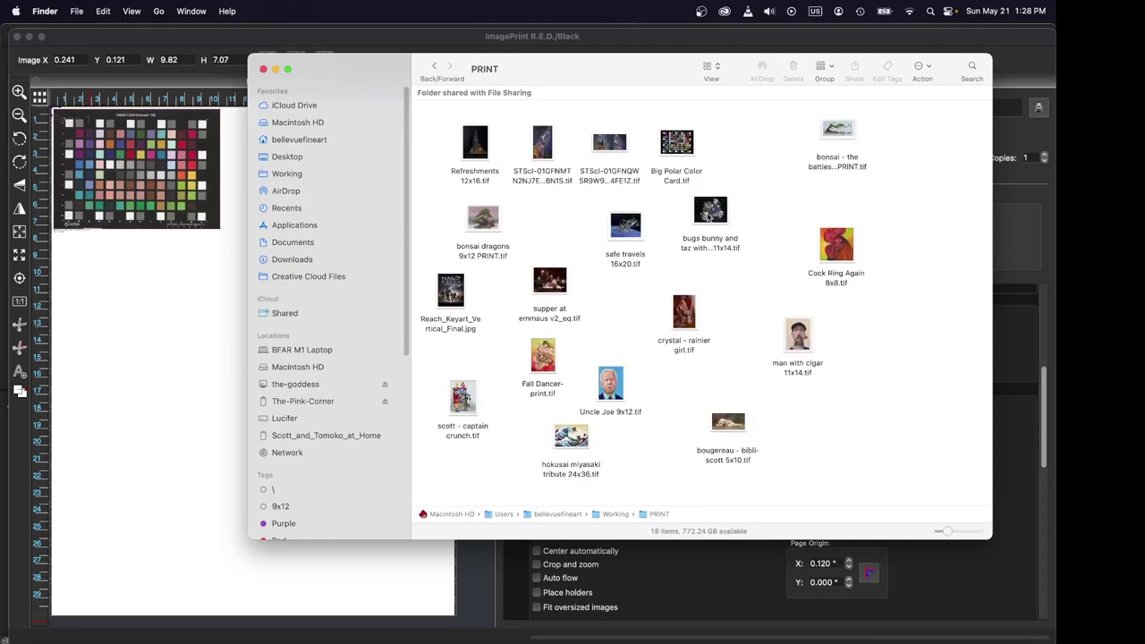
left_click_drag(710, 211, 188, 406)
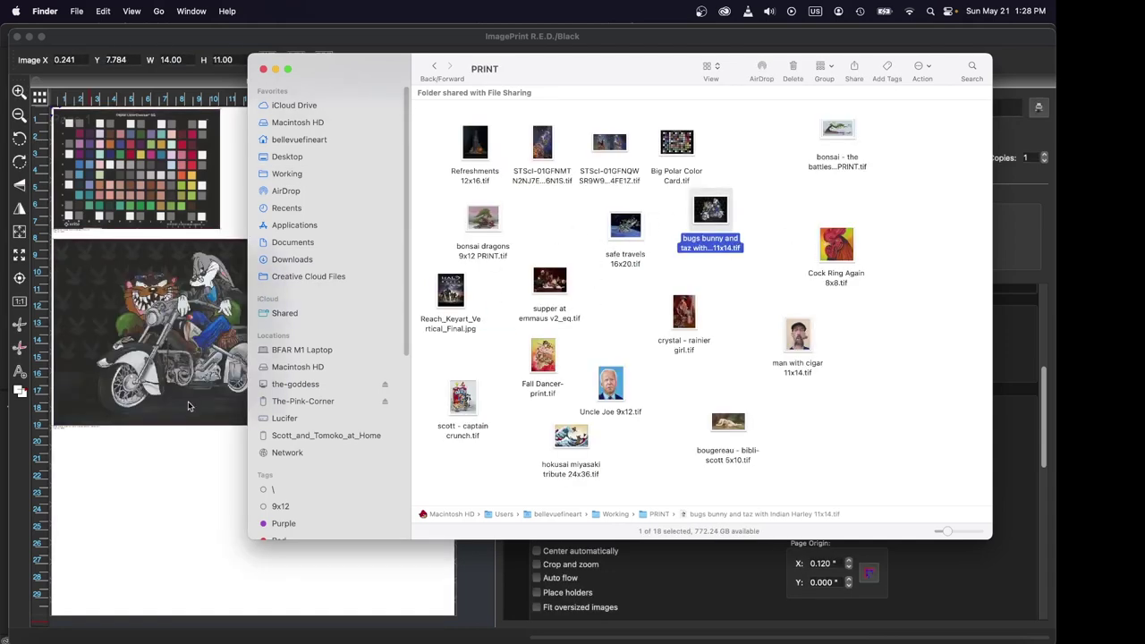
left_click(178, 517)
left_click_drag(165, 324, 291, 246)
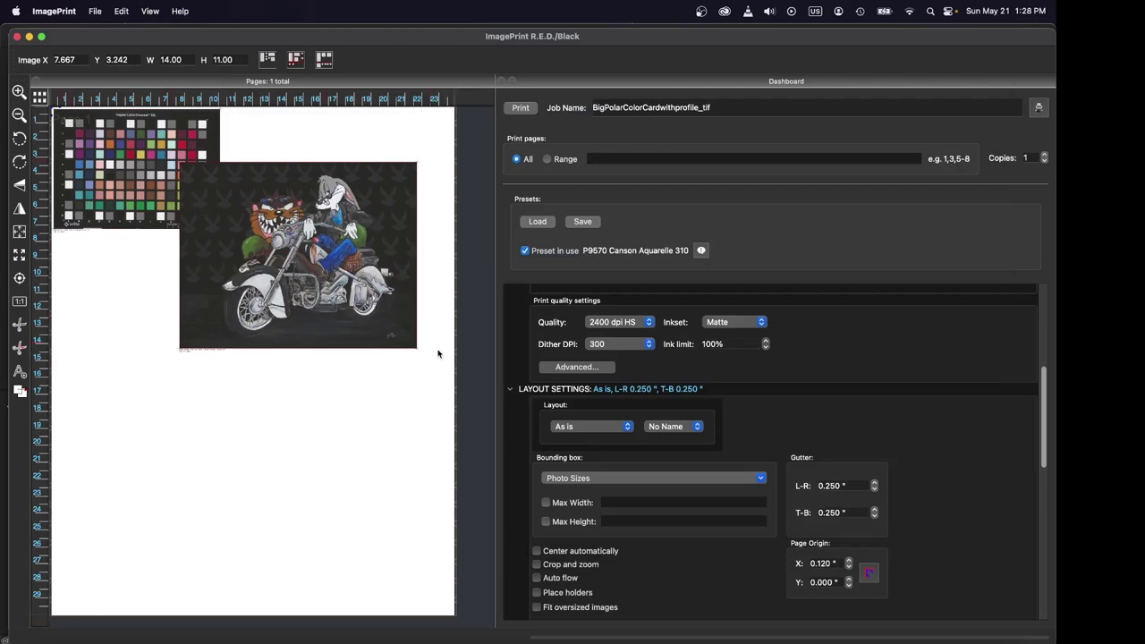
Return to Finder and add bonsai dragons 9x12 PRINT.tif to the ImagePrint page.
left_click(44, 637)
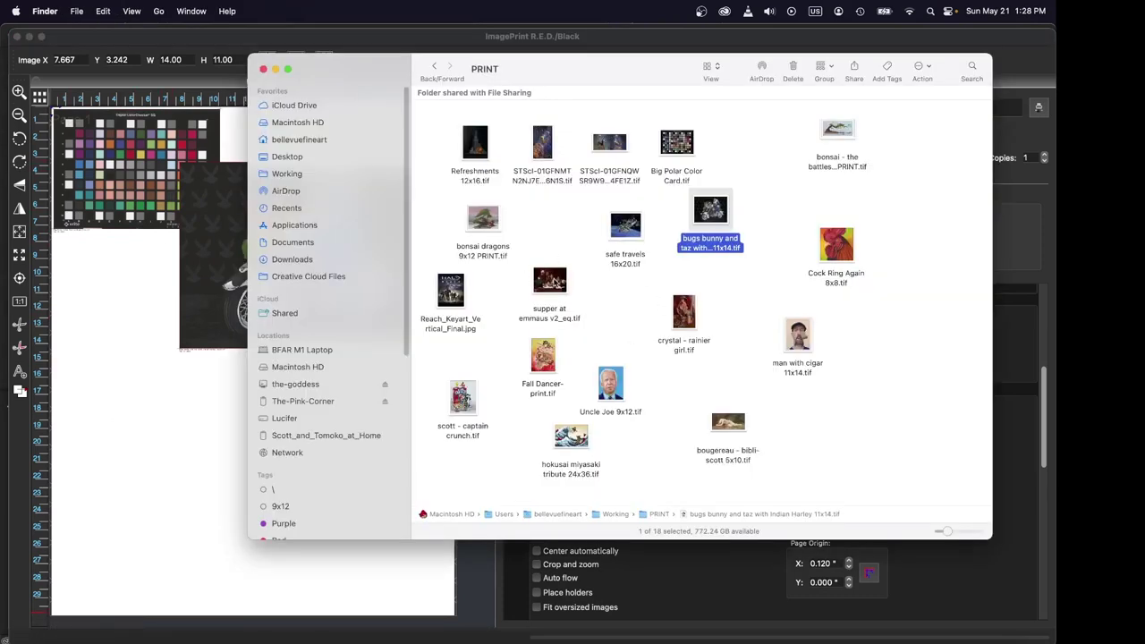
left_click_drag(483, 219, 212, 417)
left_click(123, 334)
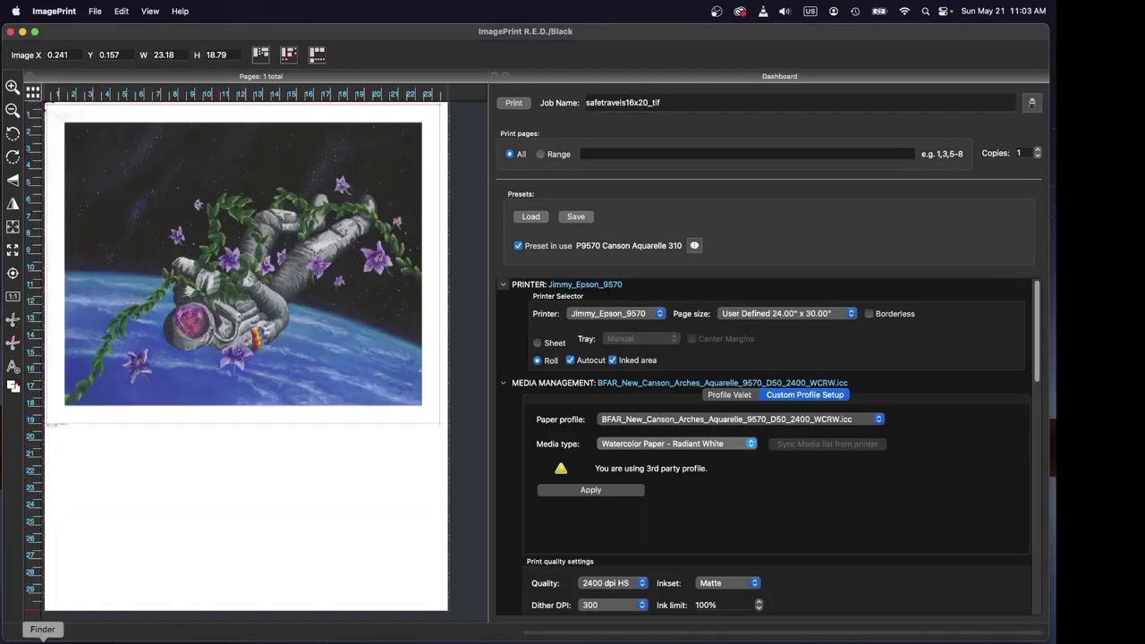
Switch to Finder, open safe travels 16x20.tif in Photoshop, and reposition its document window.
left_click(40, 639)
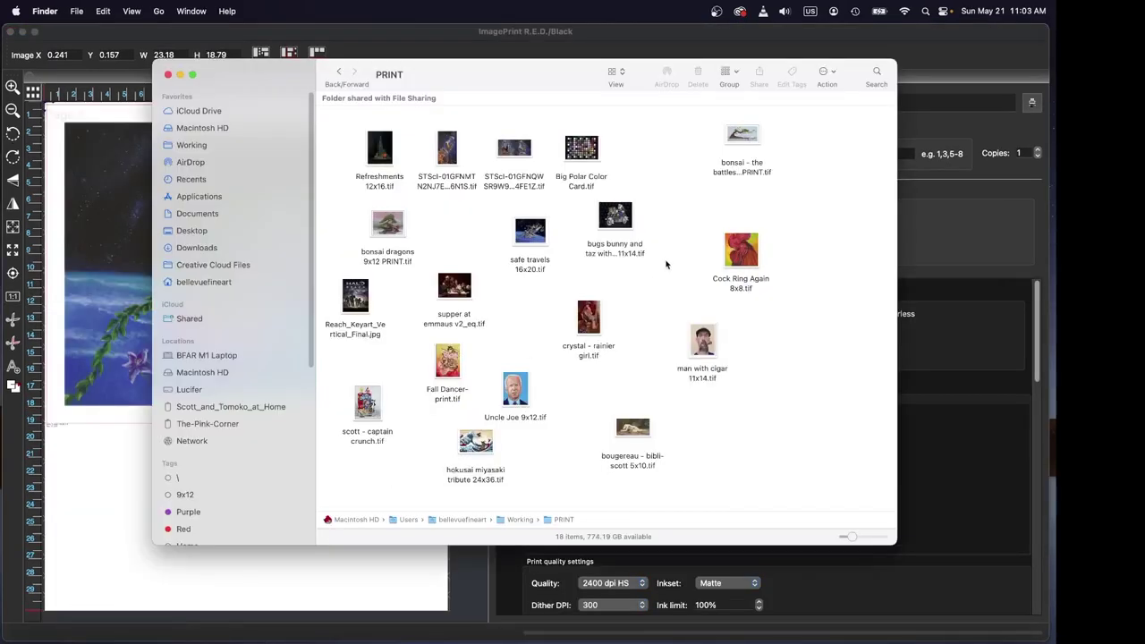
double_click(530, 230)
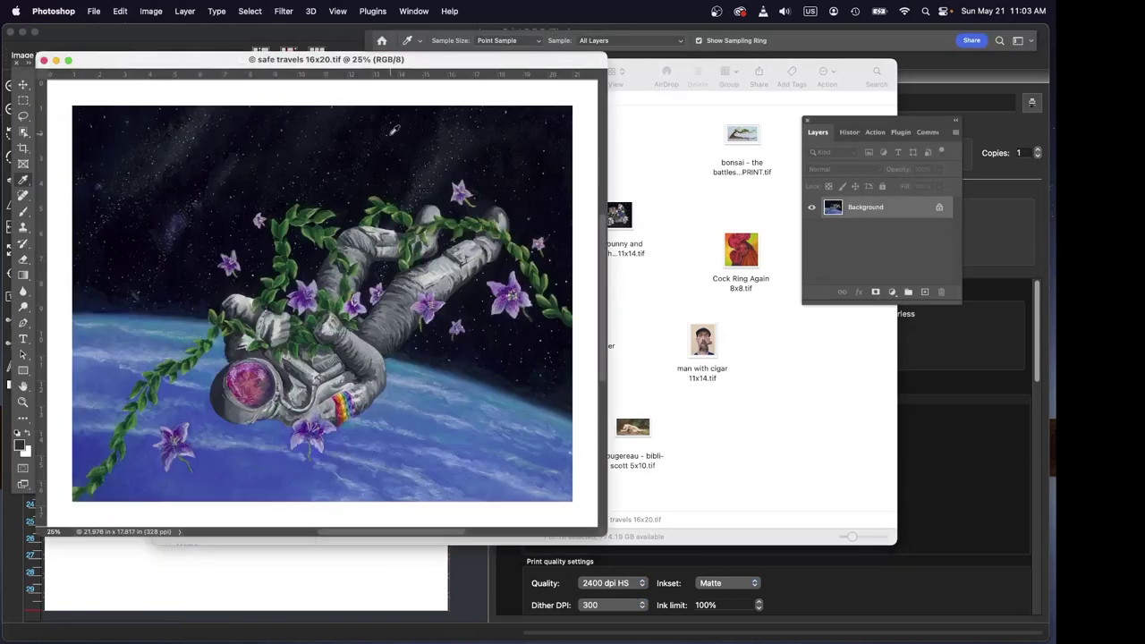
left_click_drag(409, 60, 459, 90)
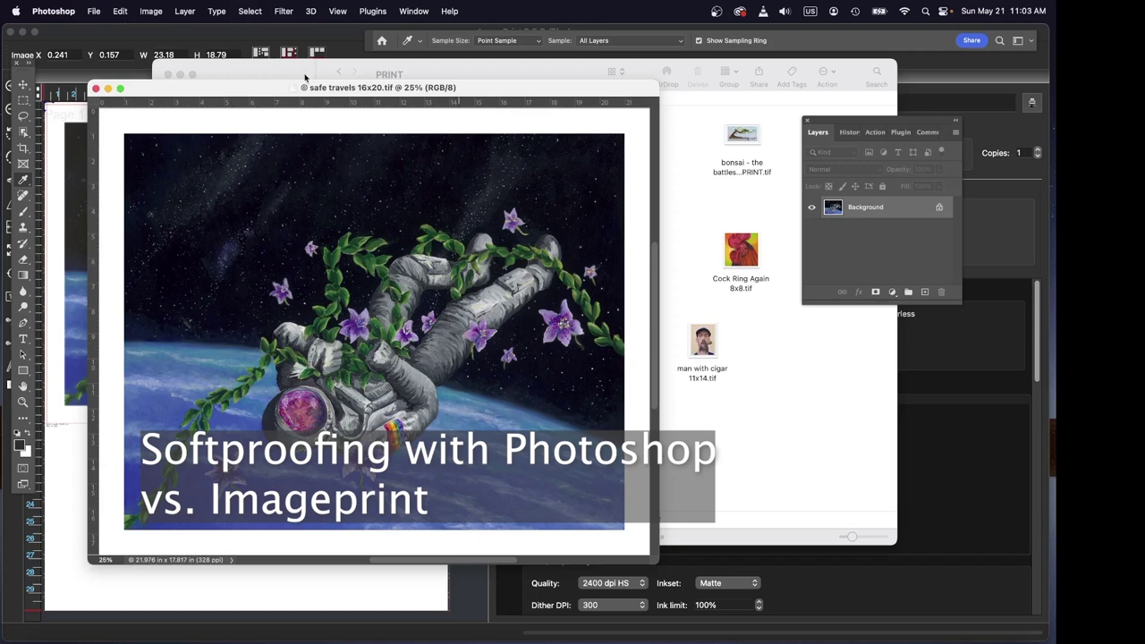
Open the custom proof setup and set the device to simulate to CanonPro-1000_CansonArchesAquarelle240_20191008.icc.
left_click(261, 18)
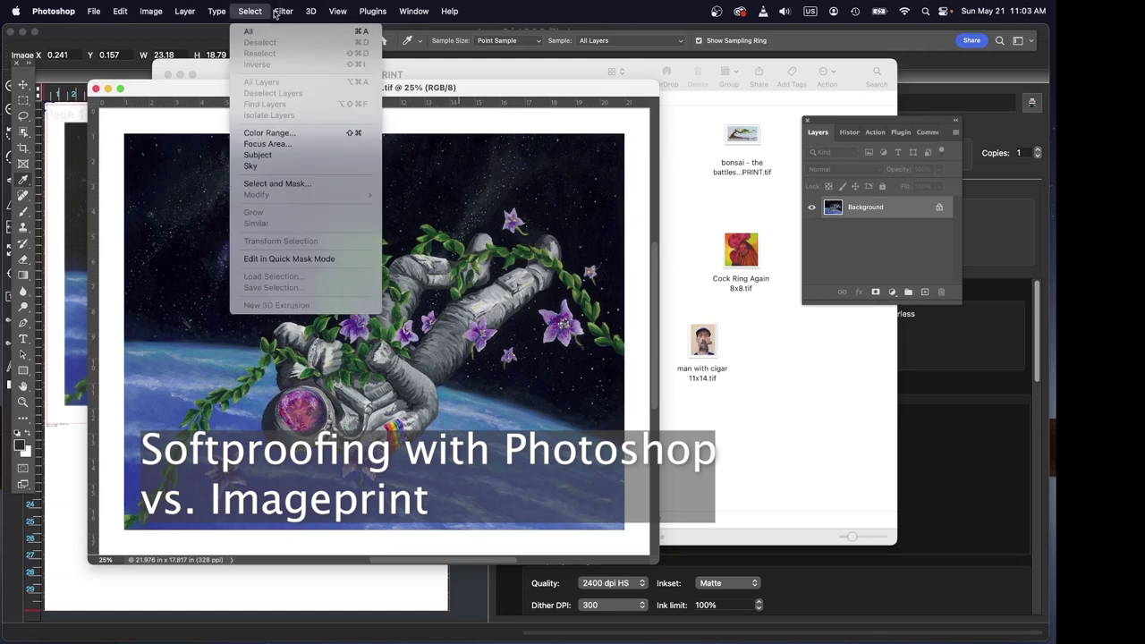
mouse_move(400, 18)
mouse_move(336, 18)
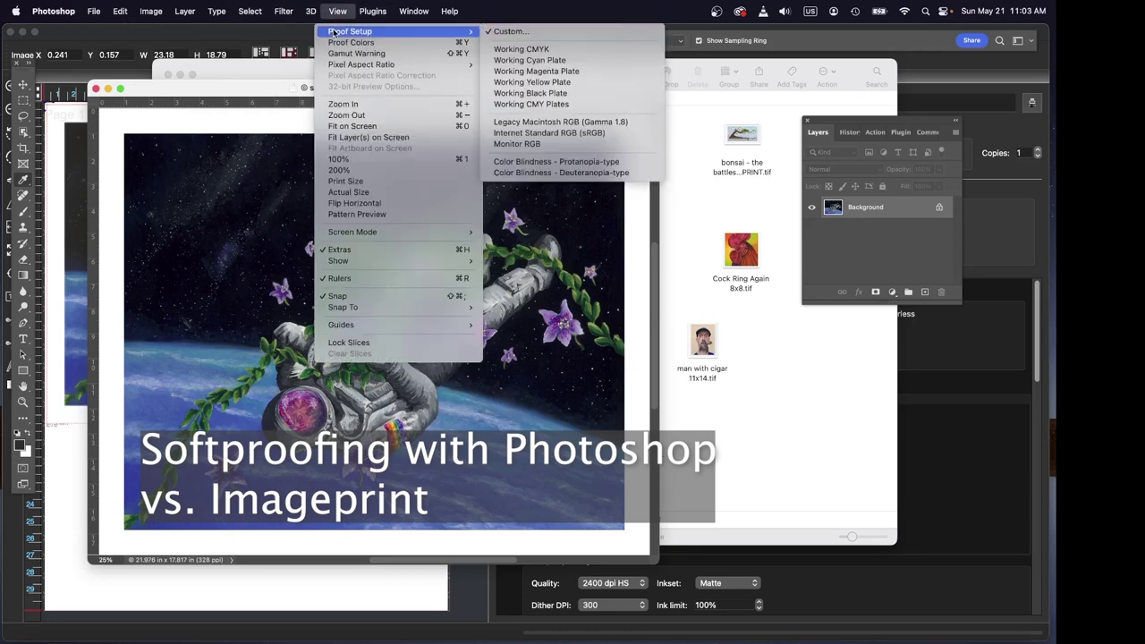
left_click(337, 10)
left_click(450, 11)
mouse_move(373, 11)
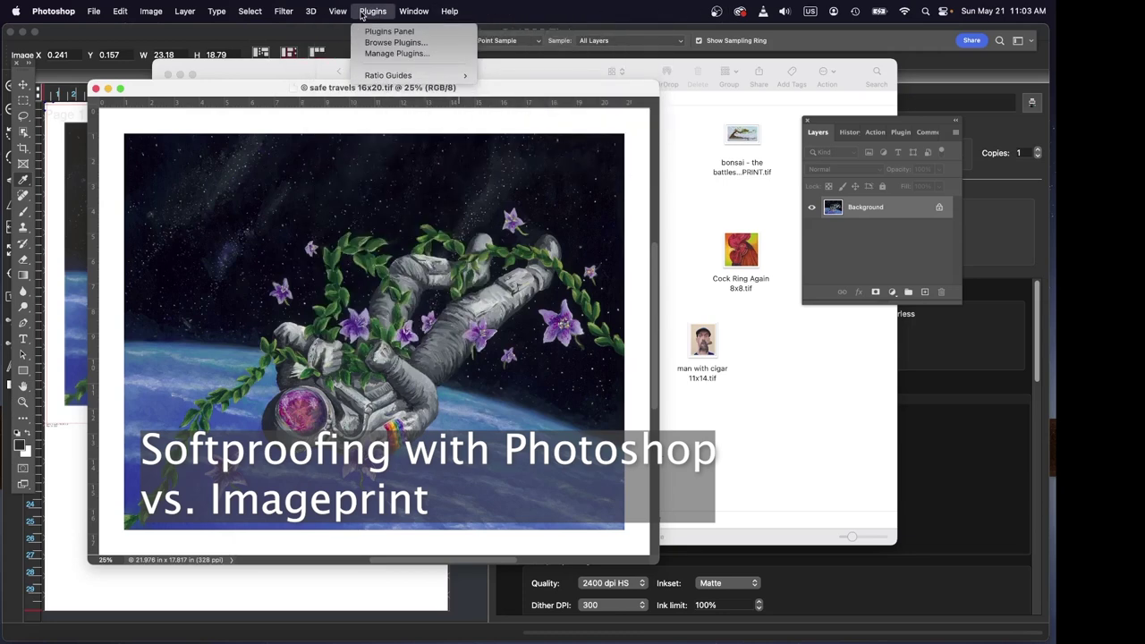
mouse_move(337, 11)
mouse_move(341, 34)
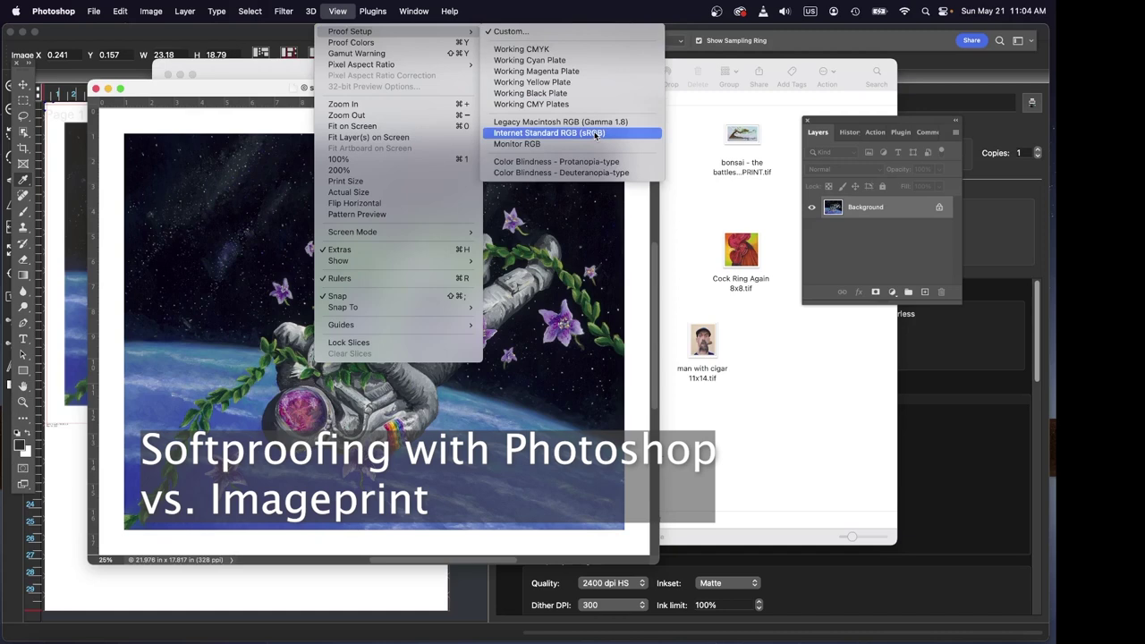
left_click(538, 38)
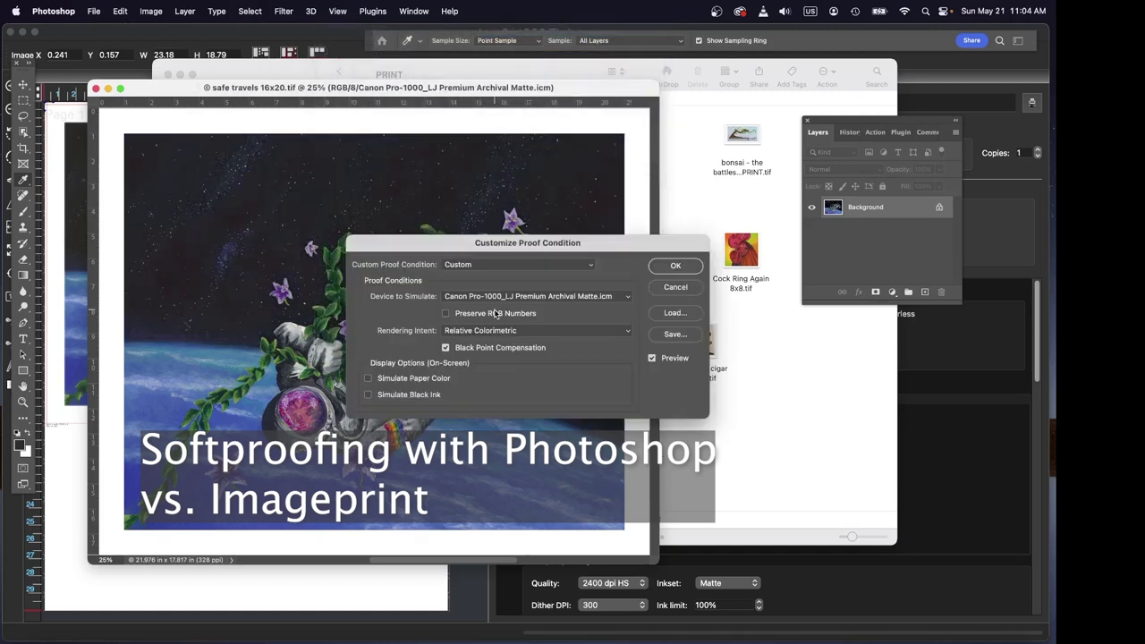
left_click(502, 299)
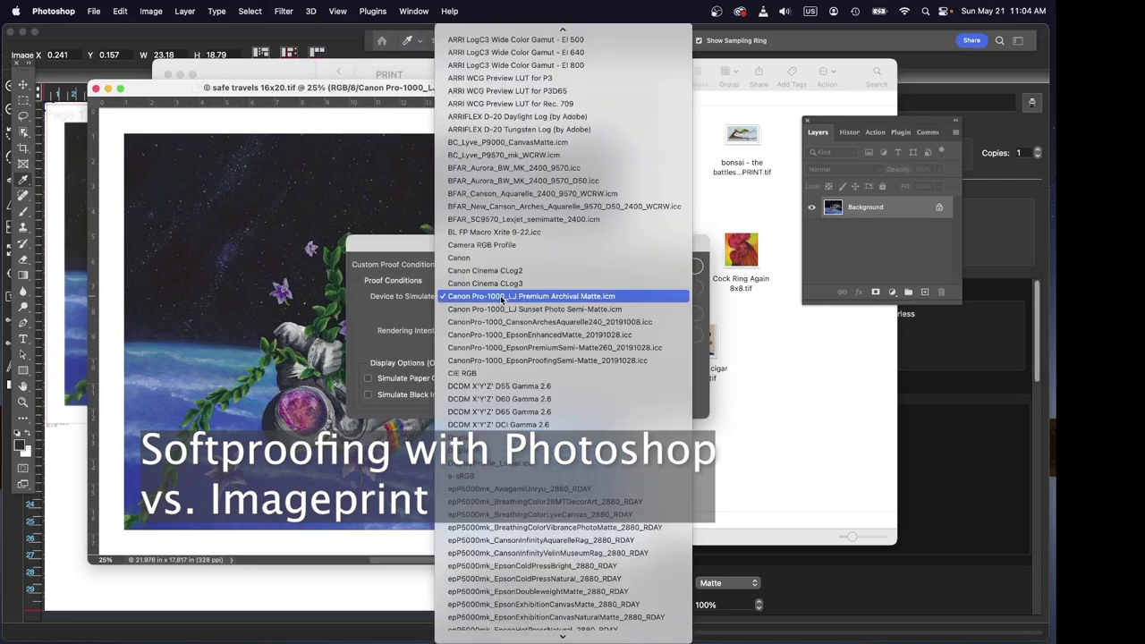
left_click(549, 323)
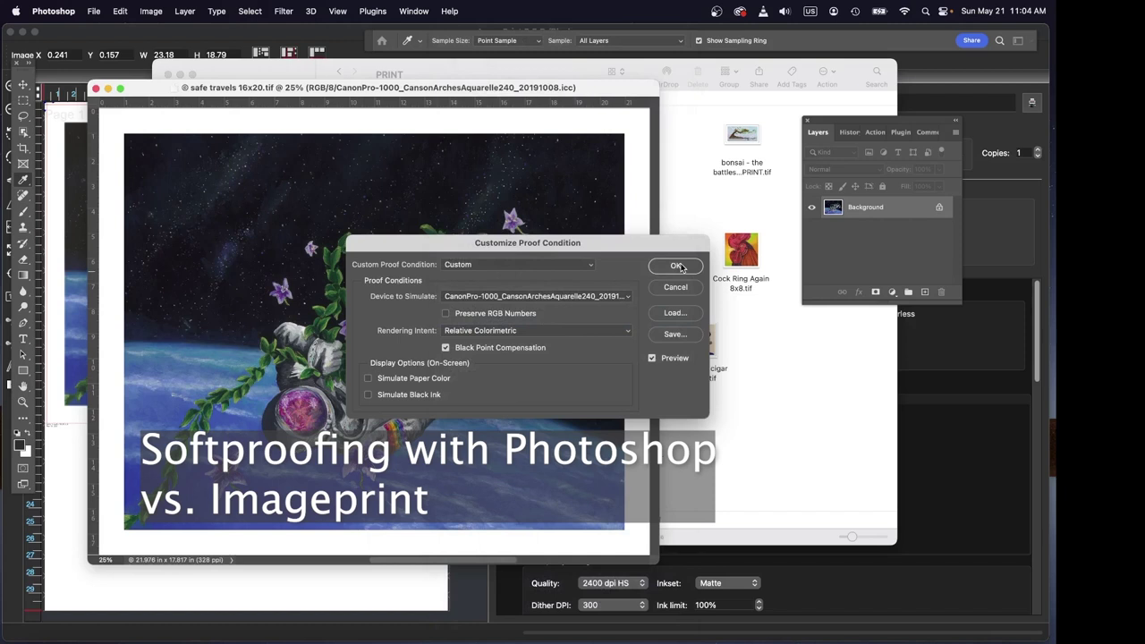
Set the proof's rendering intent to Perceptual, enable Simulate Paper Color, and apply the proof condition.
left_click(461, 331)
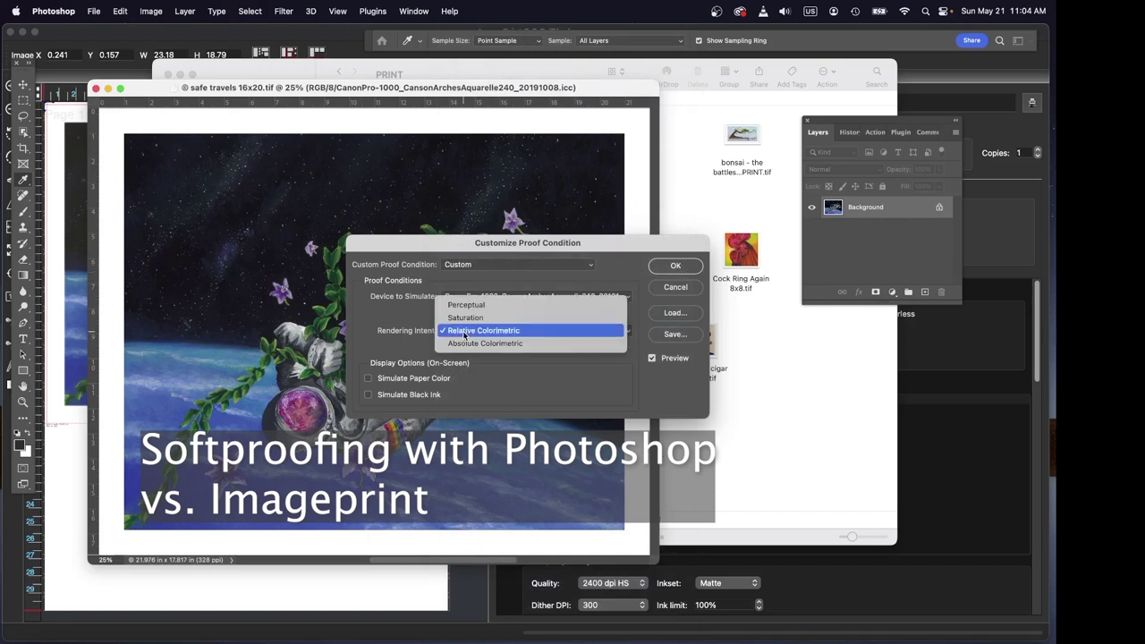
left_click(465, 304)
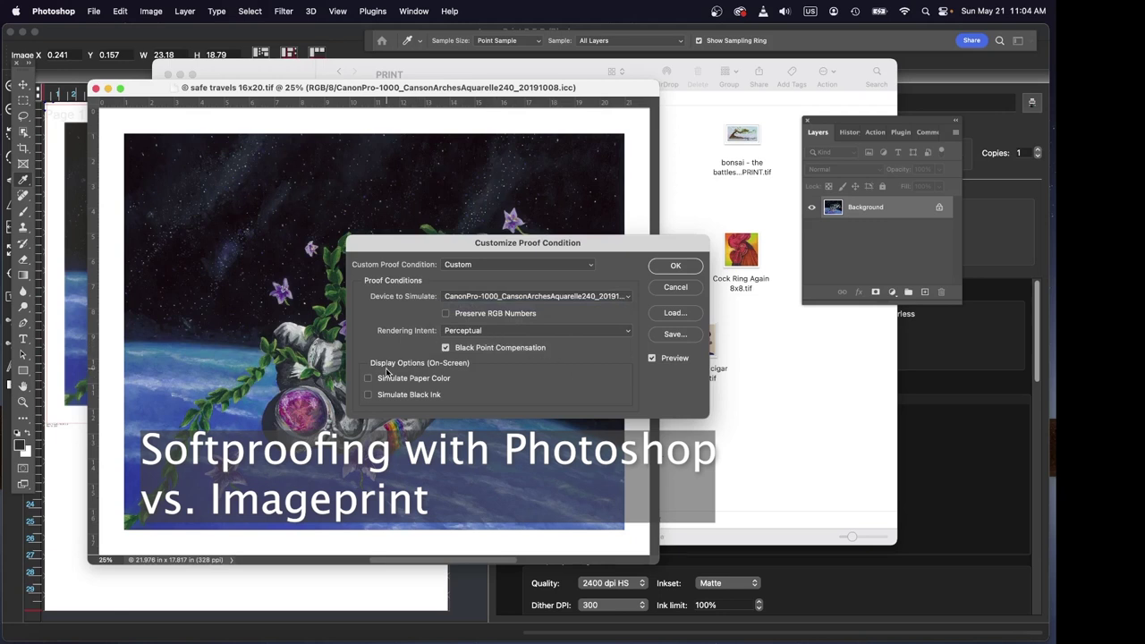
left_click(367, 381)
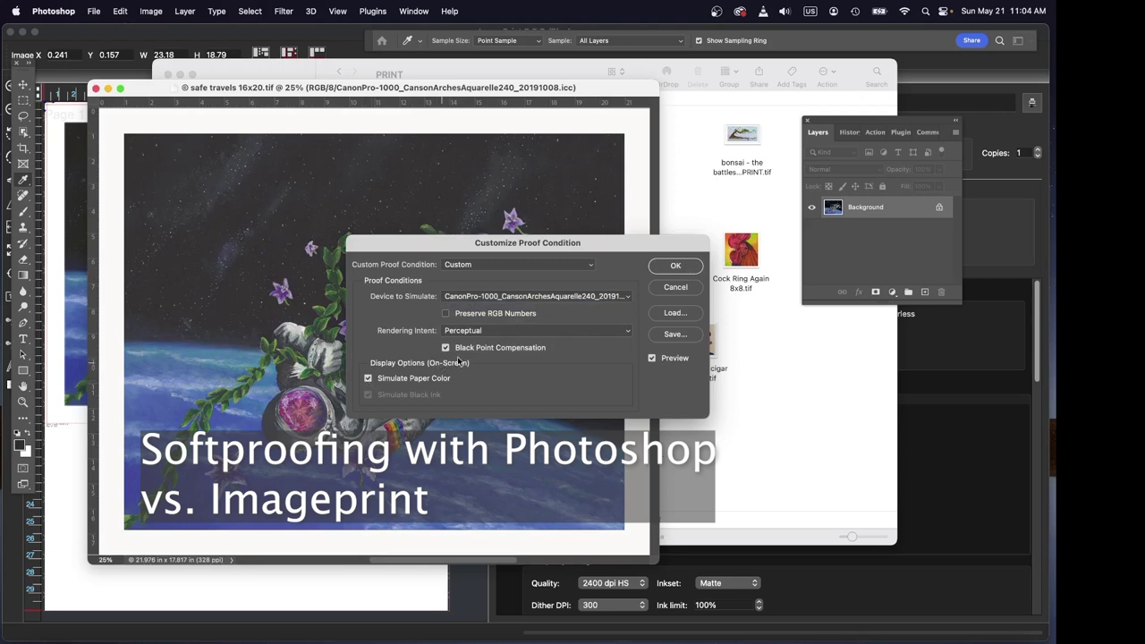
left_click(676, 266)
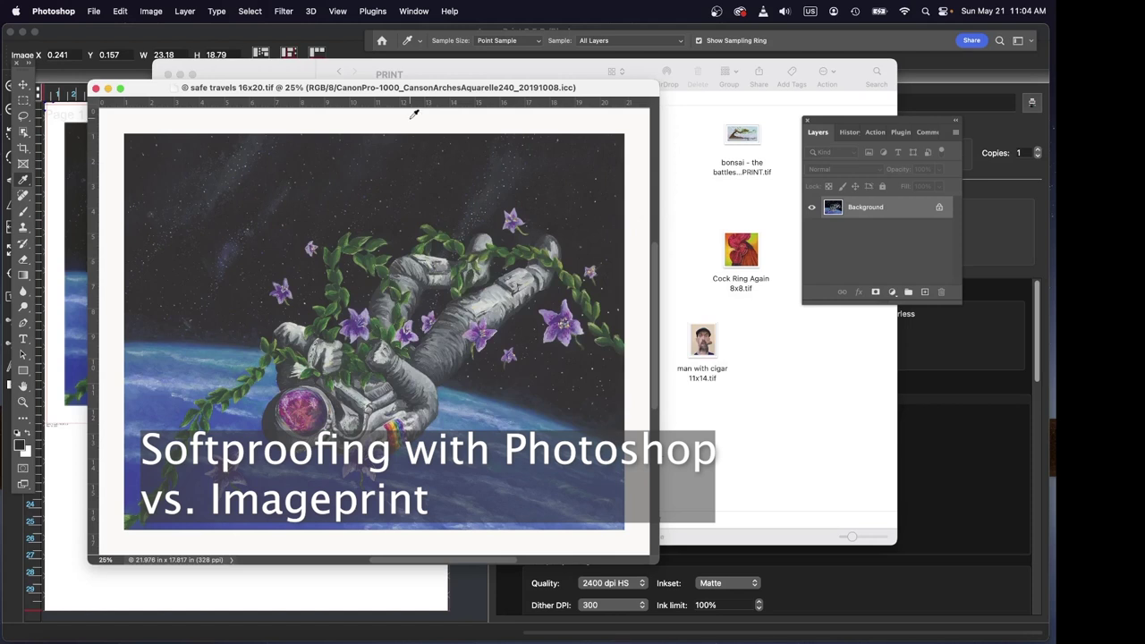
Toggle Proof Colors off and on repeatedly to compare the safe travels image with its soft proof.
mouse_move(266, 92)
left_mouse_down()
mouse_move(329, 86)
mouse_move(272, 90)
left_mouse_up()
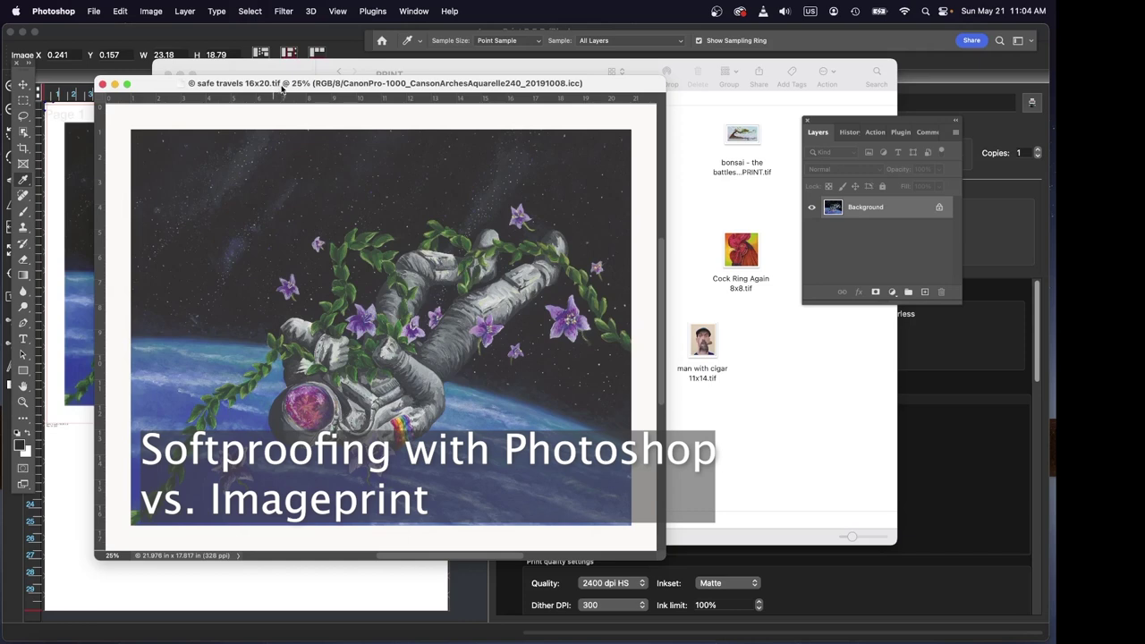
key("super+y")
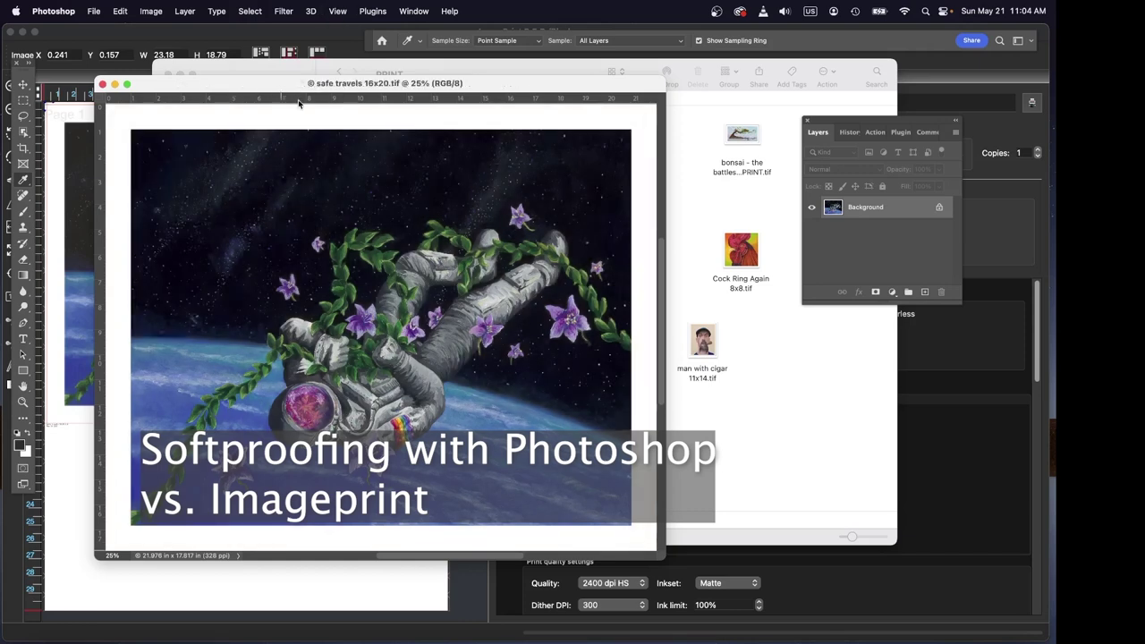
key("super+y")
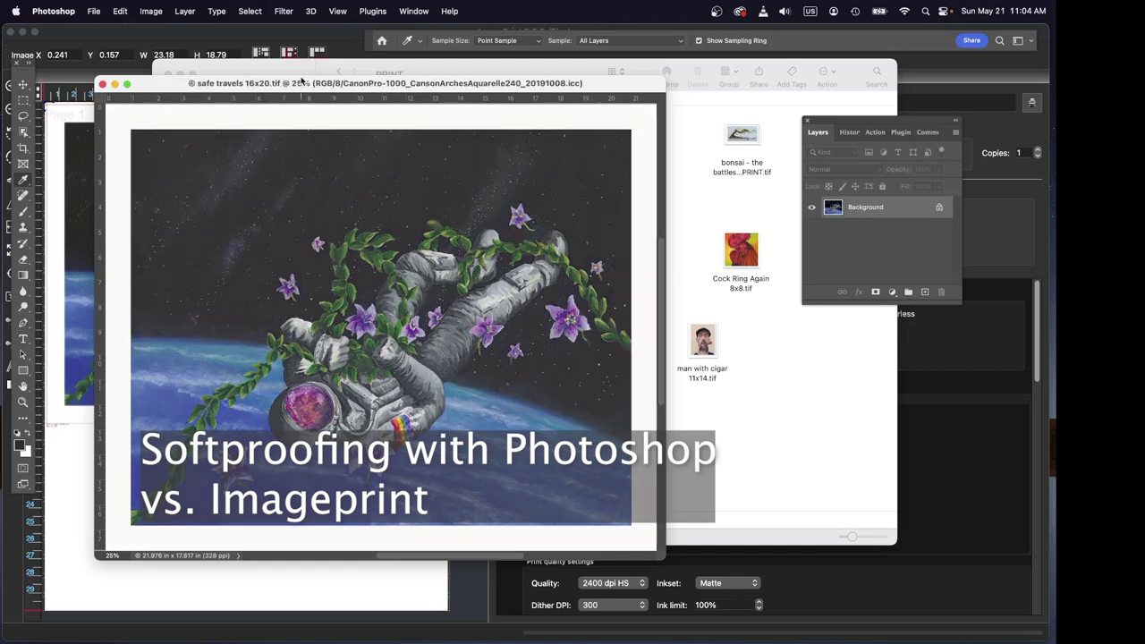
key("super+y")
key("super+y")
key("super+y")
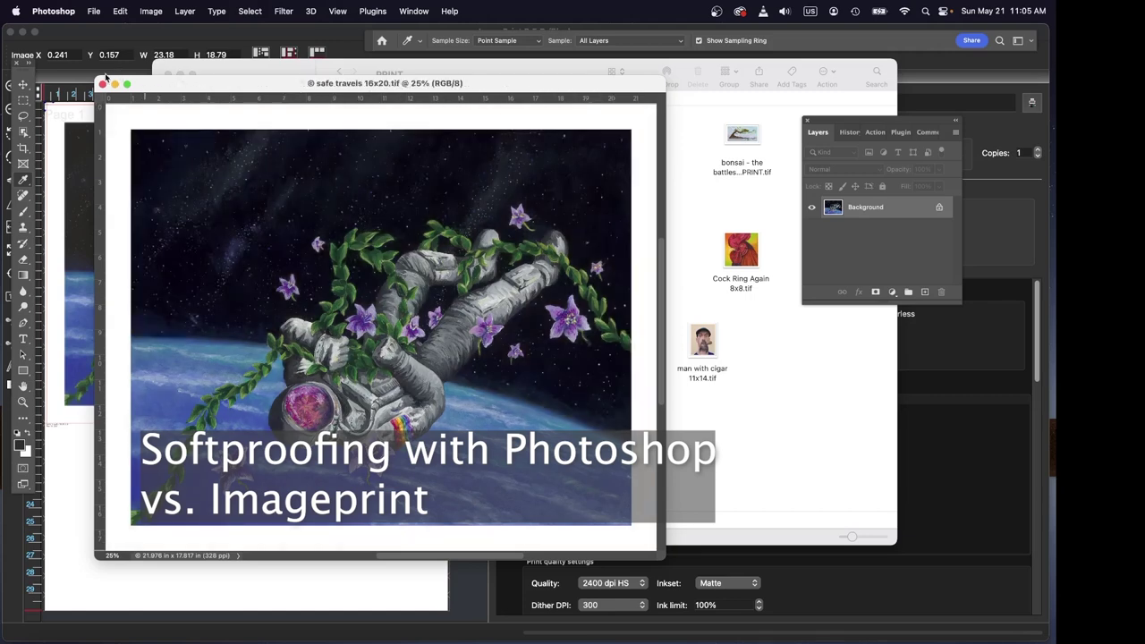
Close the safe travels 16x20.tif document and, in ImagePrint, nudge the image to about X 0.412, Y 0.193.
left_click_drag(172, 83, 279, 78)
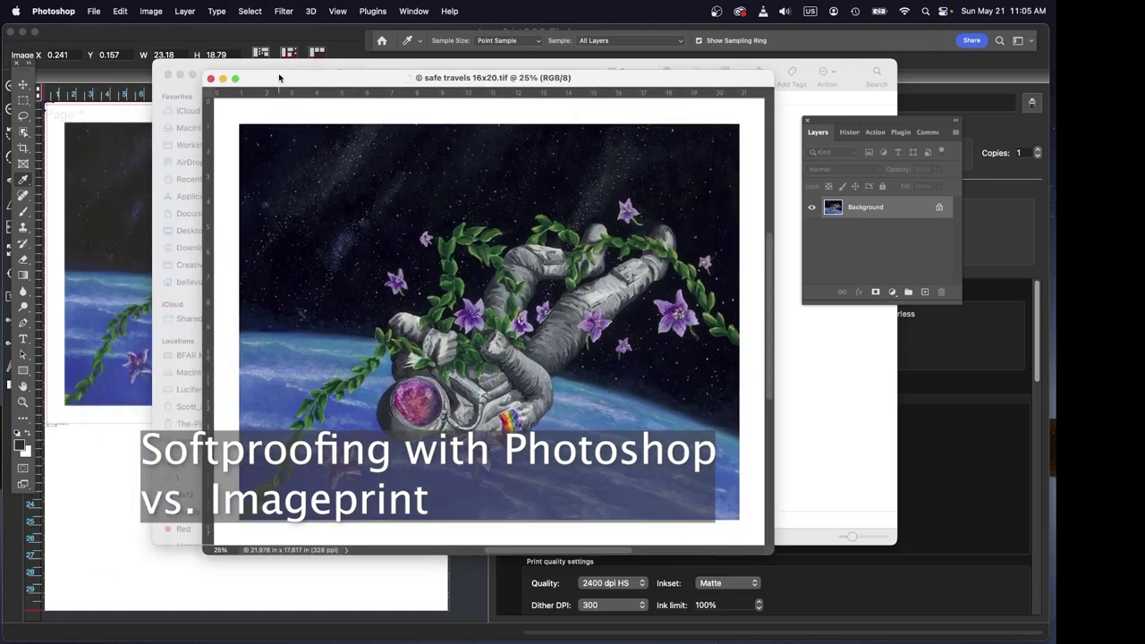
left_click(210, 79)
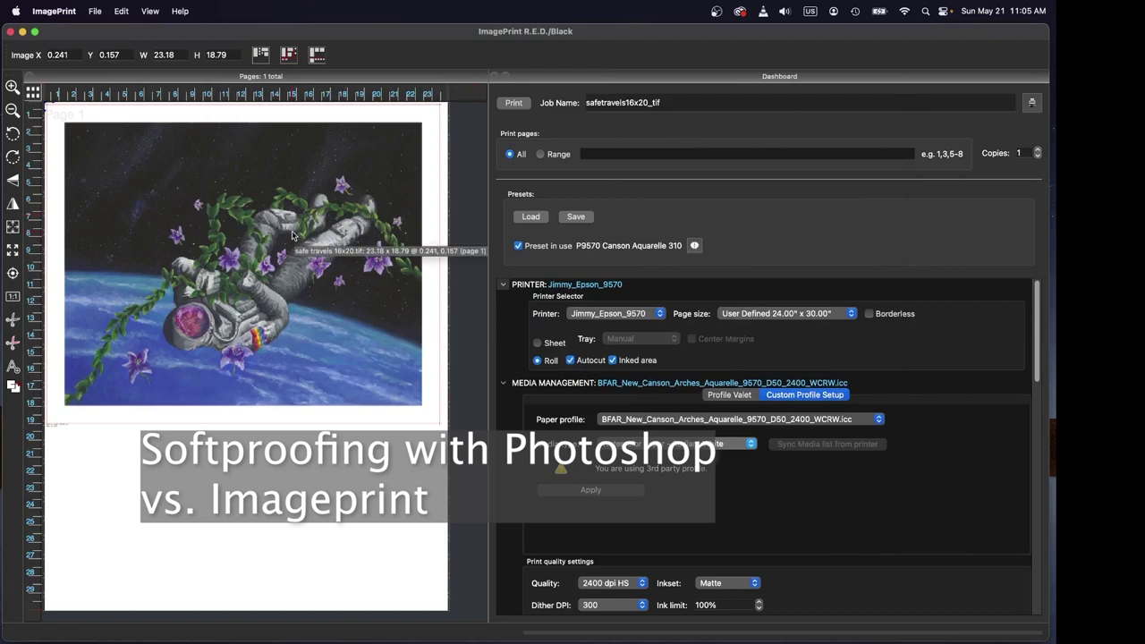
left_click_drag(290, 238, 291, 241)
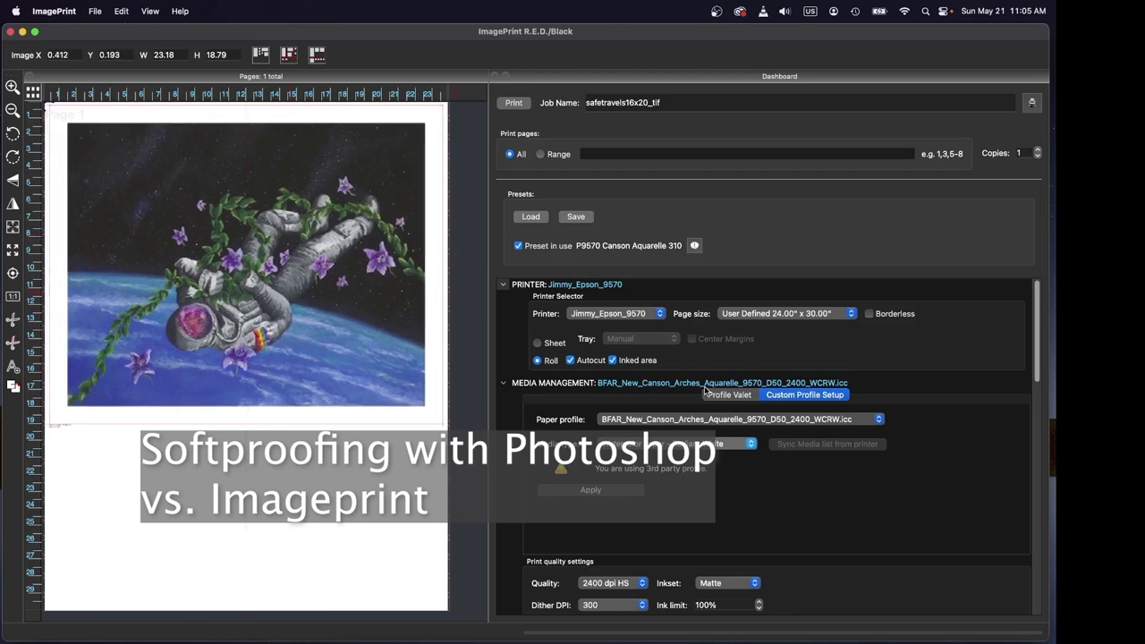
Set the paper profile to epP7500_9500pk_EpsonLegacyPlatine_2400_RDAY and apply it to the page.
key("Tab")
left_click(796, 419)
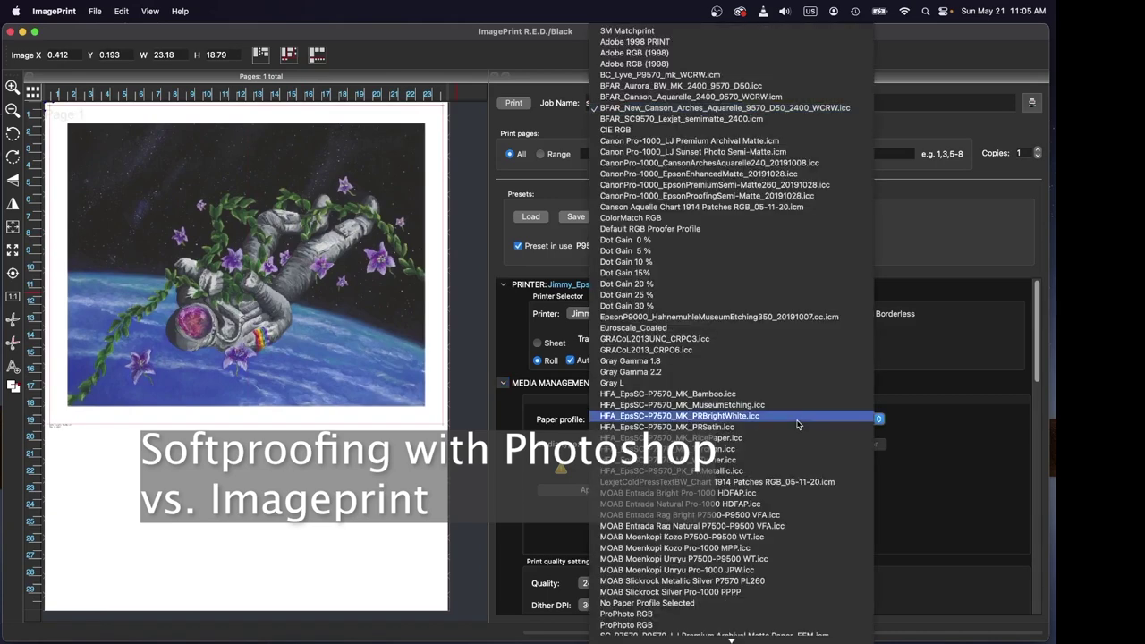
scroll(794, 425, "down", 15)
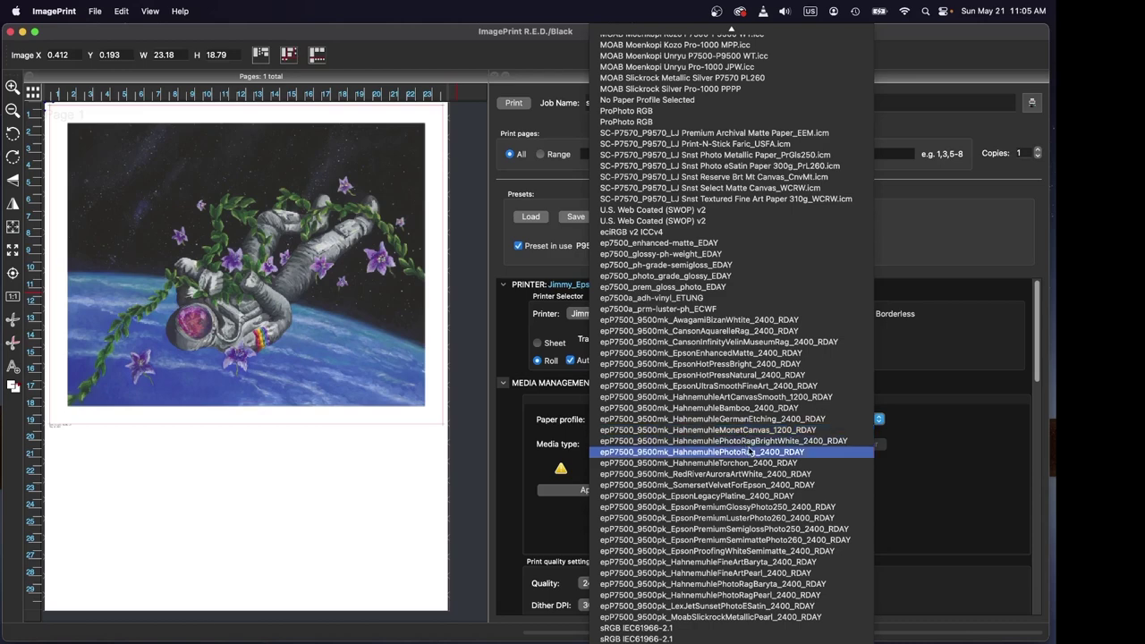
left_click(743, 496)
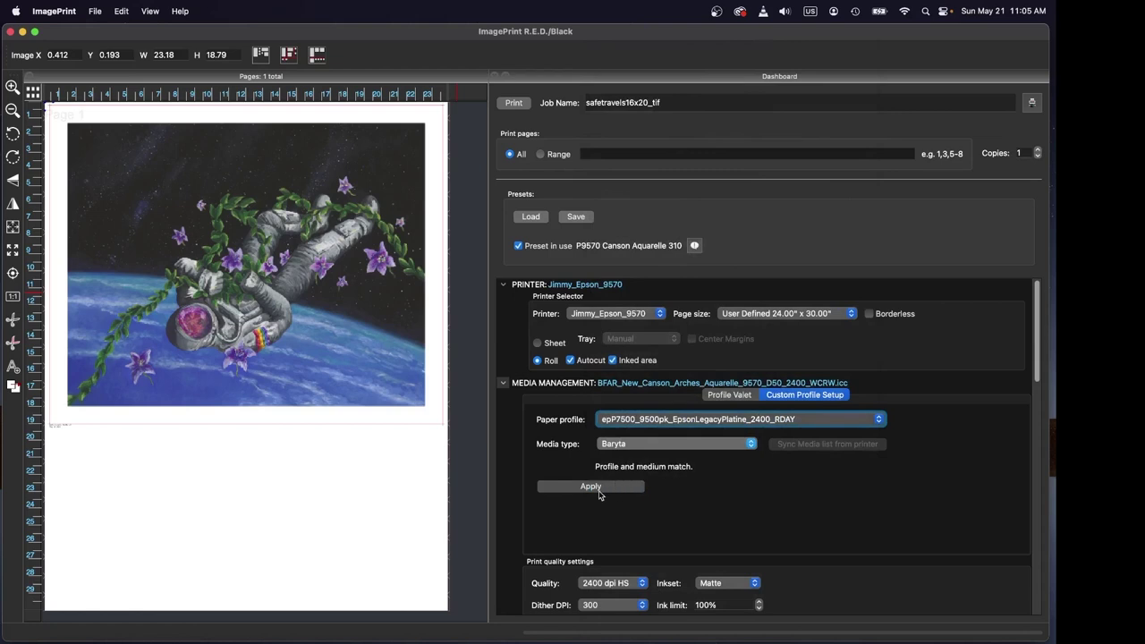
left_click(599, 491)
scroll(599, 493, "down", 1)
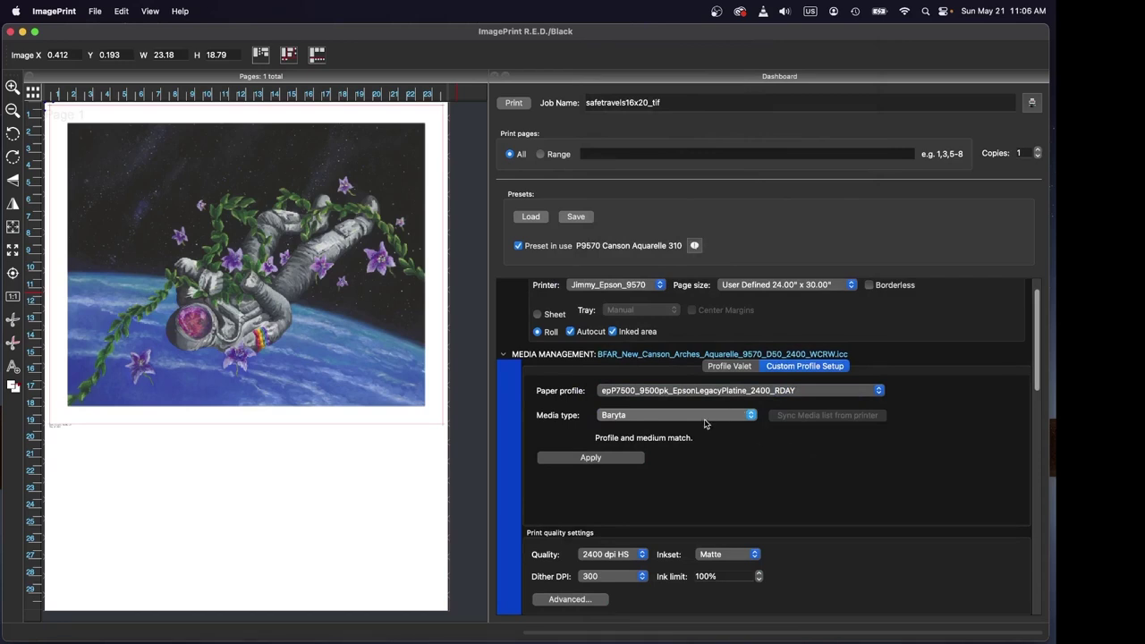
left_click(585, 460)
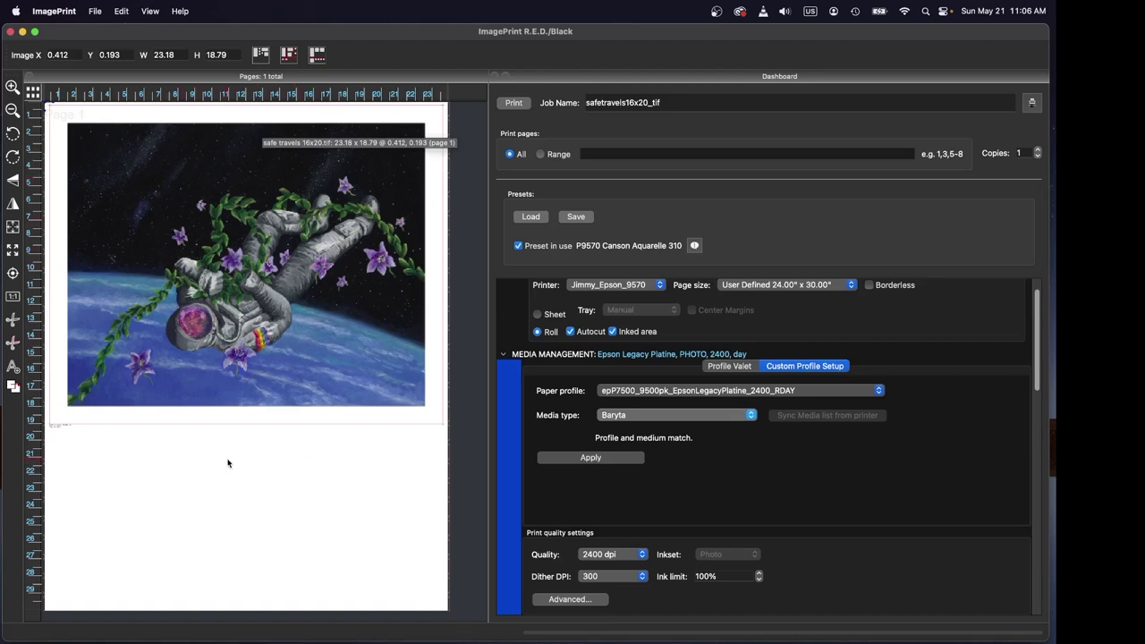
Shrink the safe travels image to about 8.90 x 7.22 inches, positioned at about X 0.484, Y 0.229.
left_click_drag(268, 325, 278, 320)
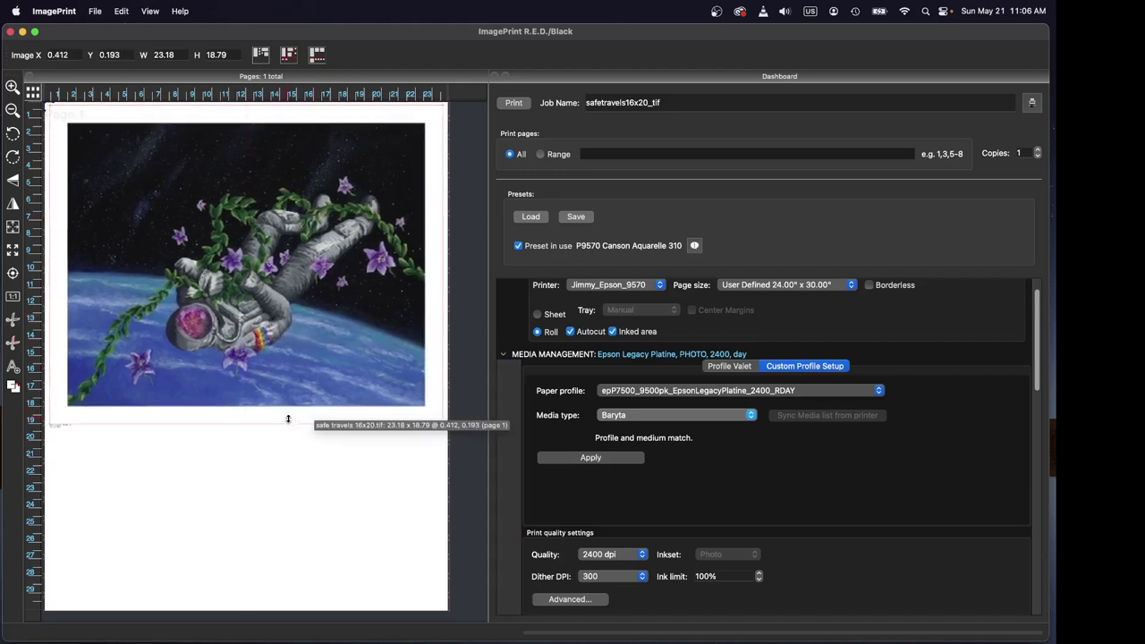
left_click_drag(286, 421, 248, 247)
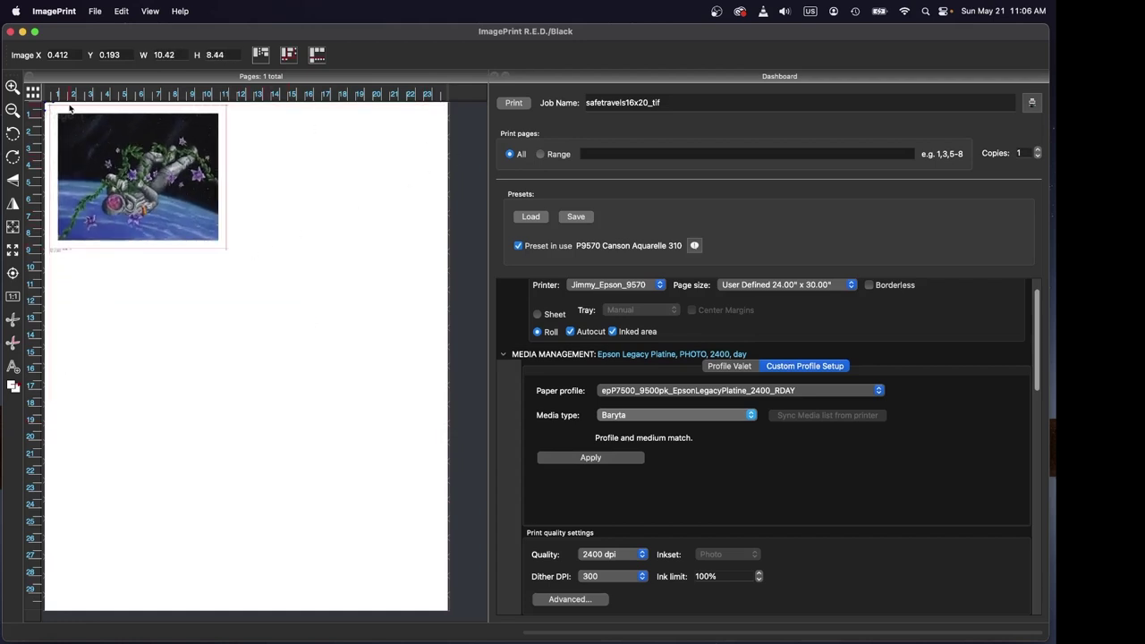
left_click_drag(89, 130, 91, 136)
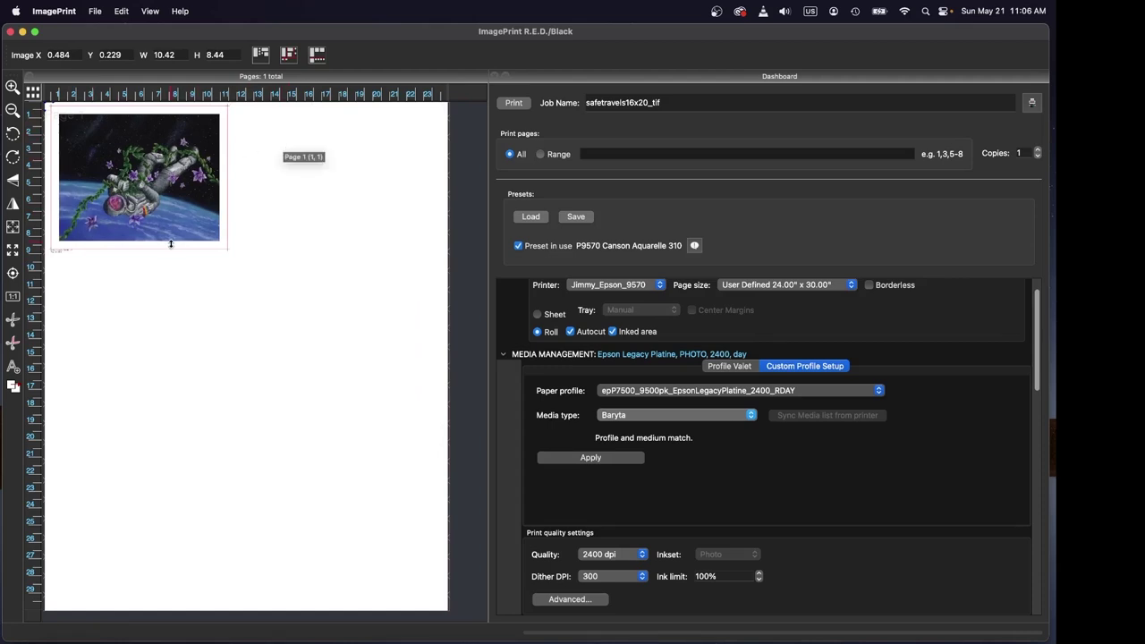
left_click_drag(174, 241, 169, 223)
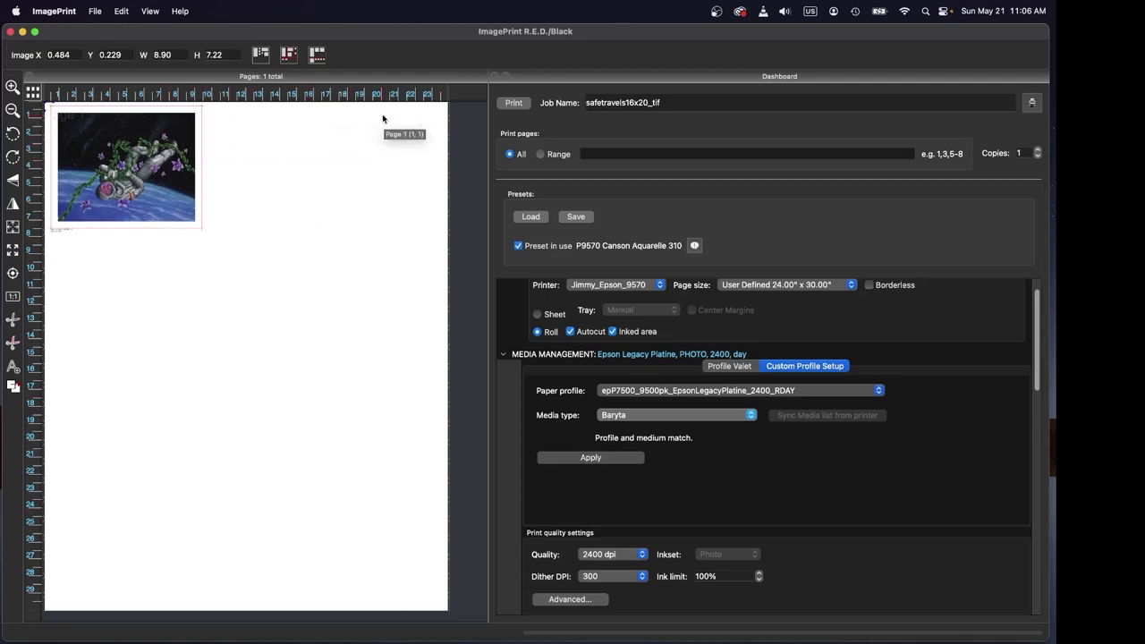
Load the P9570 Canson Aquarelle 310 preset and apply it to the Epson 9570 printer offered as the alternative.
left_click(531, 217)
left_click(463, 214)
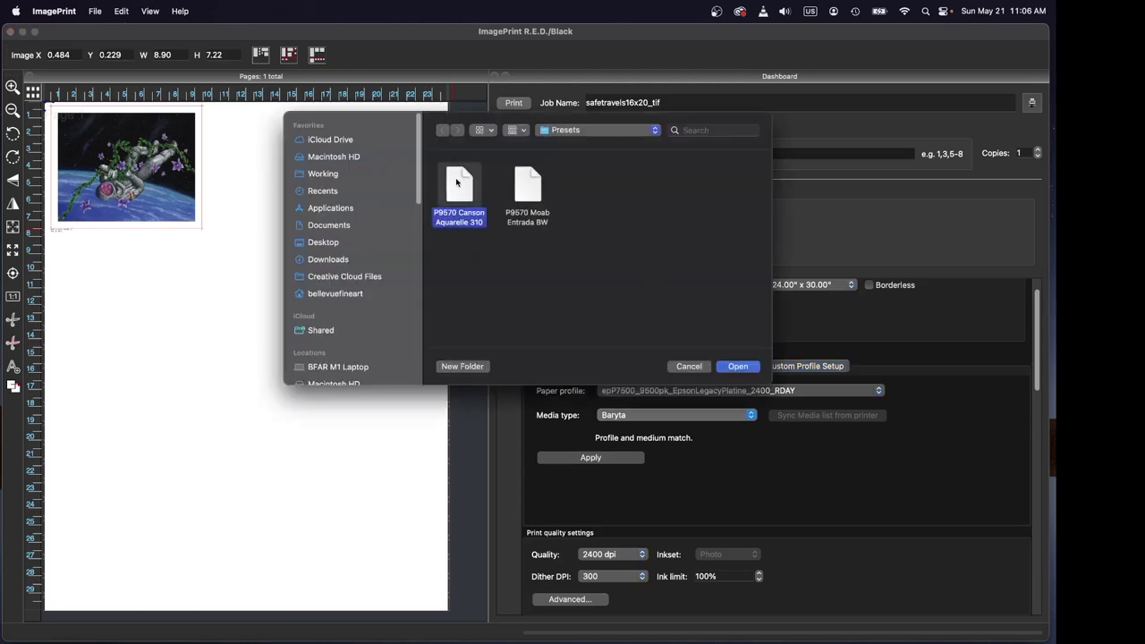
left_click(748, 368)
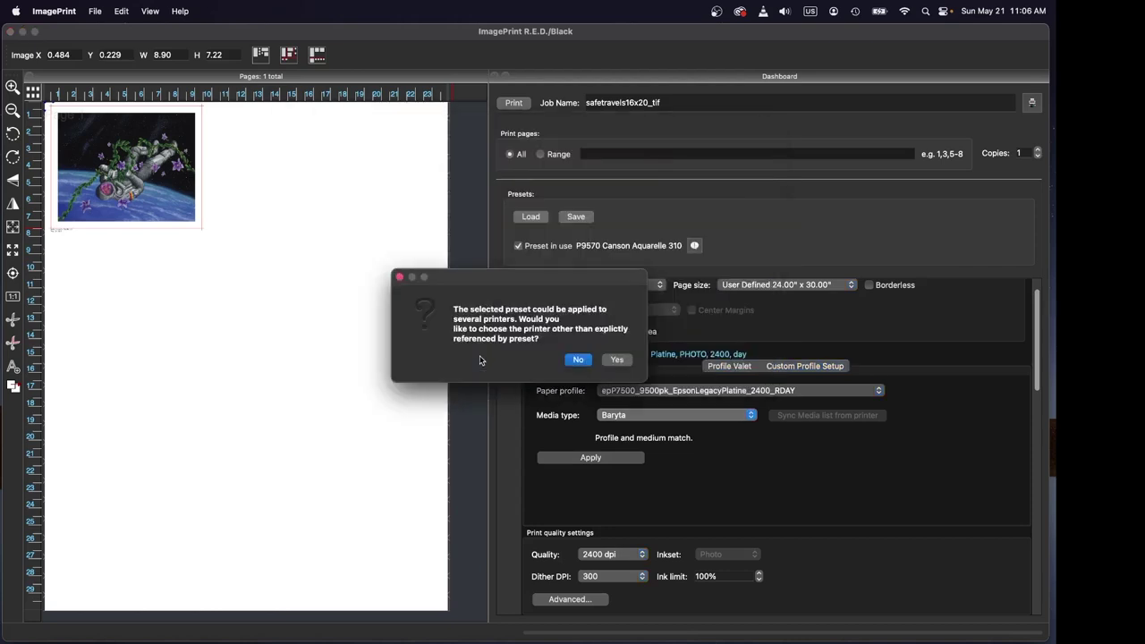
left_click(616, 359)
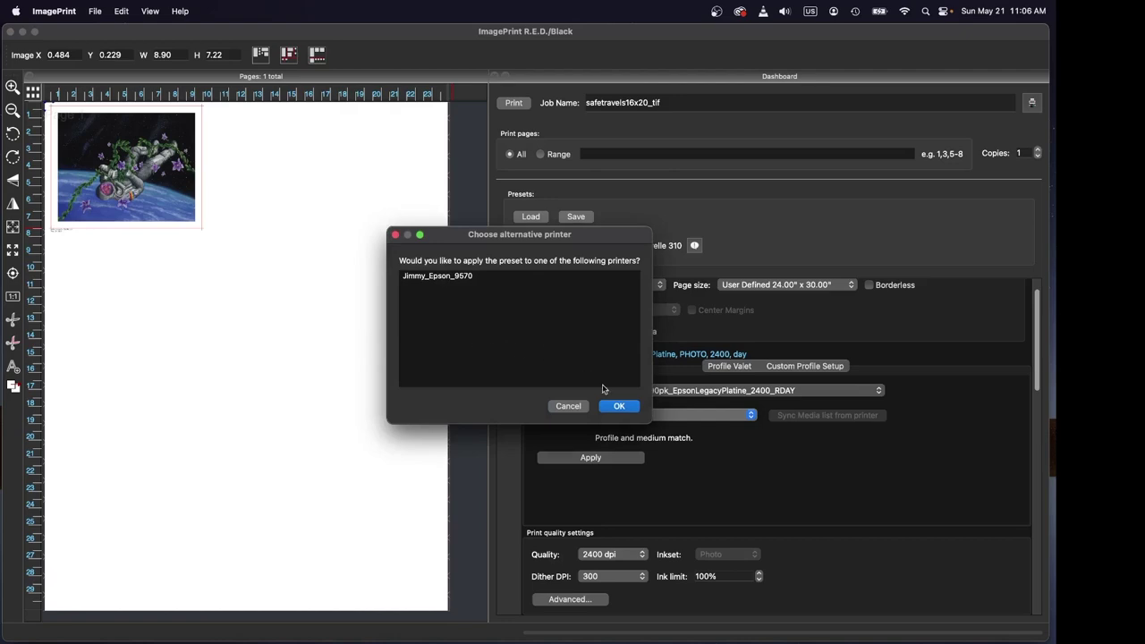
left_click(619, 406)
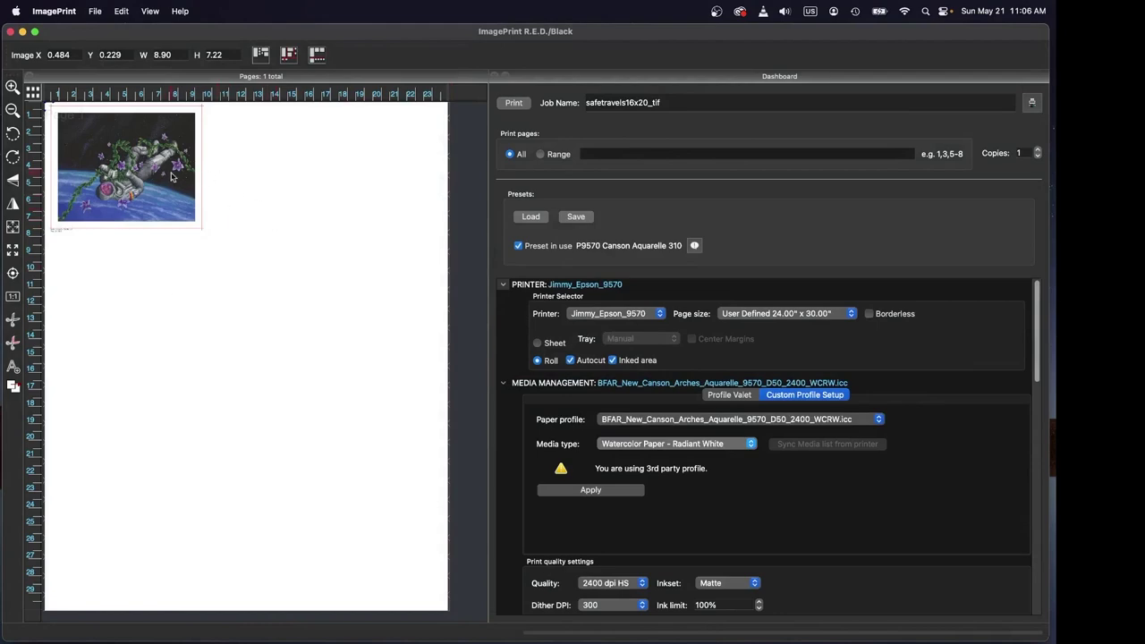
Add crystal - rainier girl.tif from the PRINT folder to the ImagePrint page and rotate it 90 degrees counterclockwise.
left_click(41, 640)
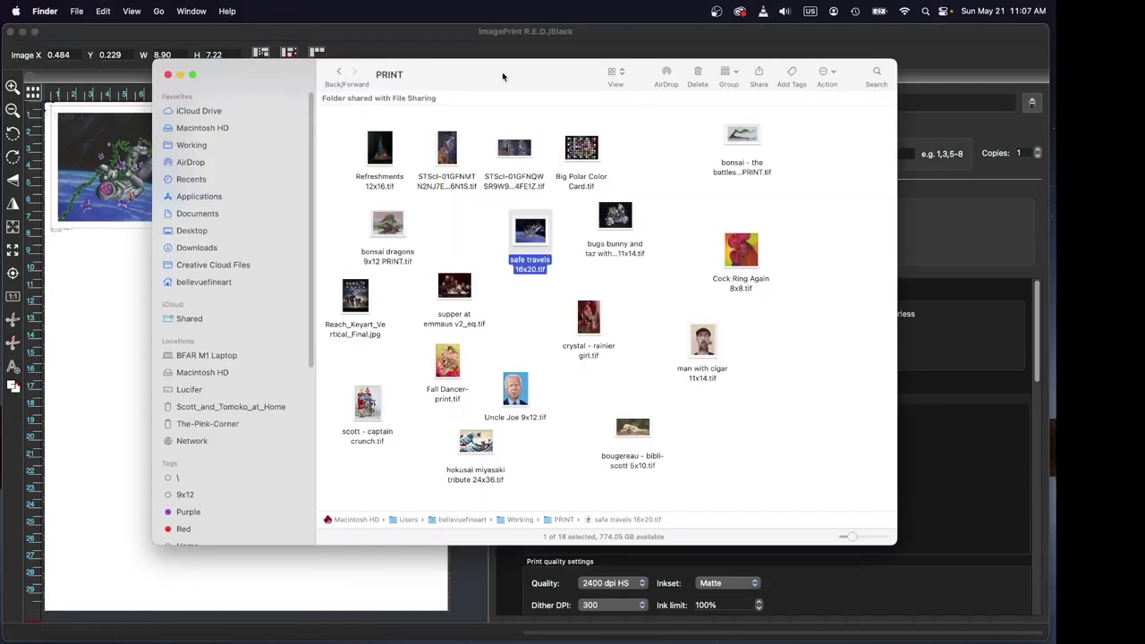
left_click_drag(501, 76, 702, 102)
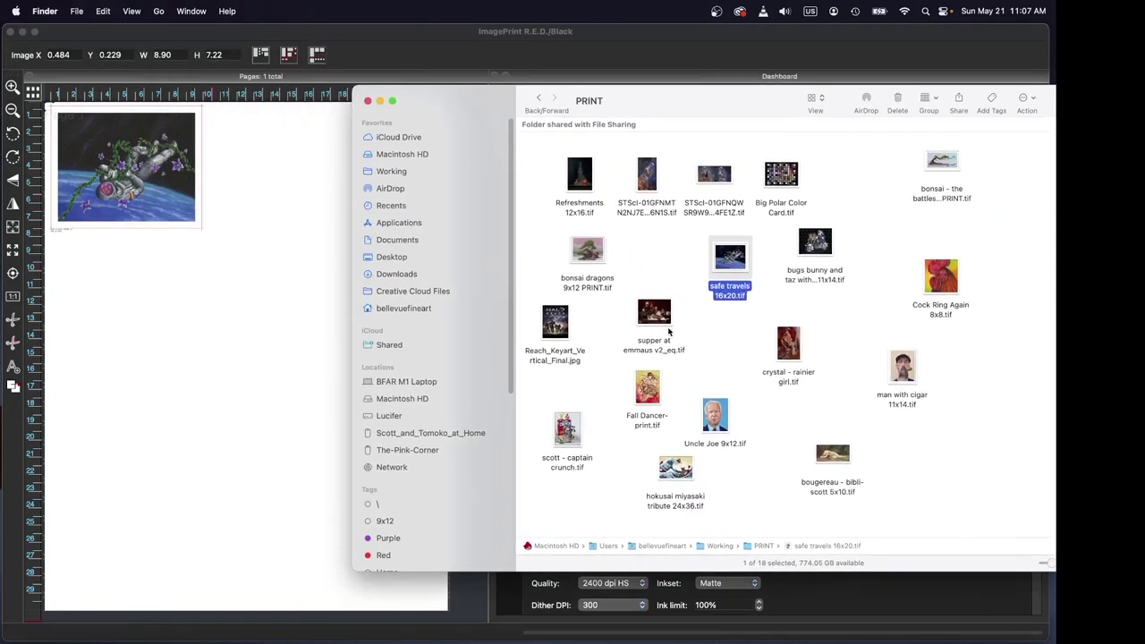
left_click_drag(730, 259, 227, 422)
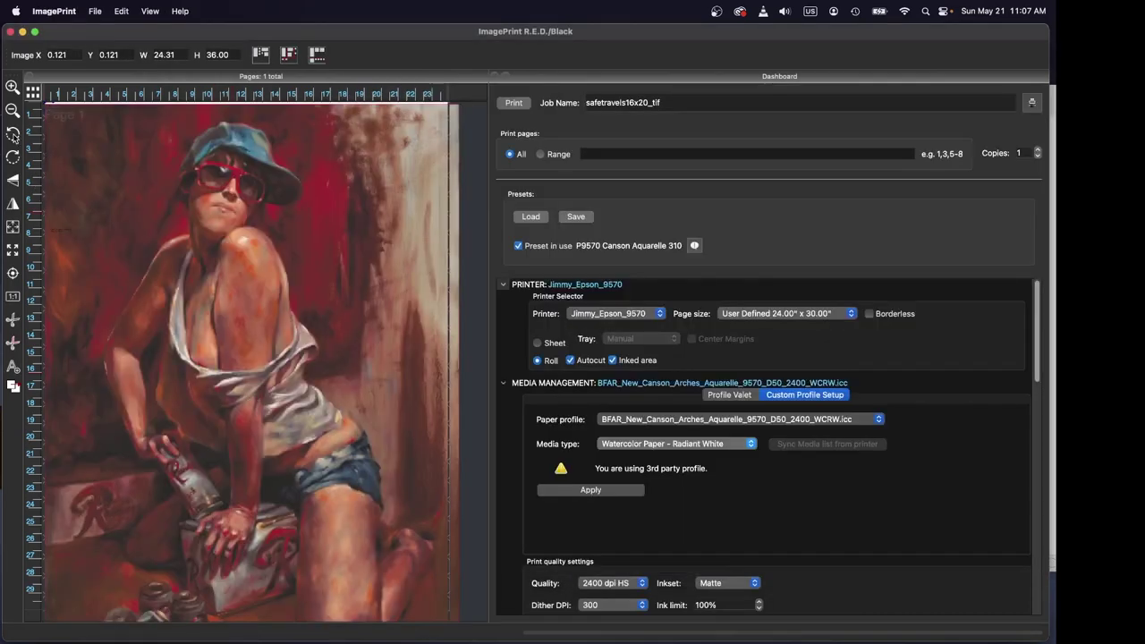
left_click(13, 135)
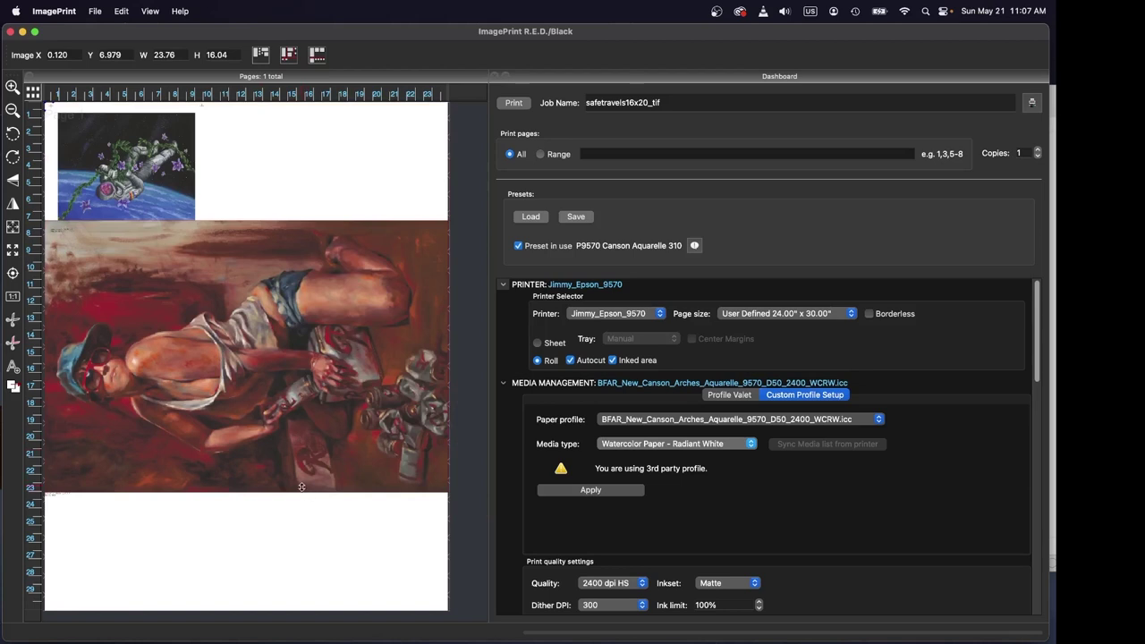
Fit the rainier girl image beside safe travels, rotated once more at about 4.90 x 7.26 inches, and nudge safe travels to about X 0.556, Y 0.224.
mouse_move(309, 492)
left_mouse_down()
mouse_move(286, 353)
mouse_move(209, 332)
left_mouse_up()
mouse_move(114, 272)
left_mouse_down()
mouse_move(267, 197)
mouse_move(283, 165)
mouse_move(281, 182)
left_mouse_up()
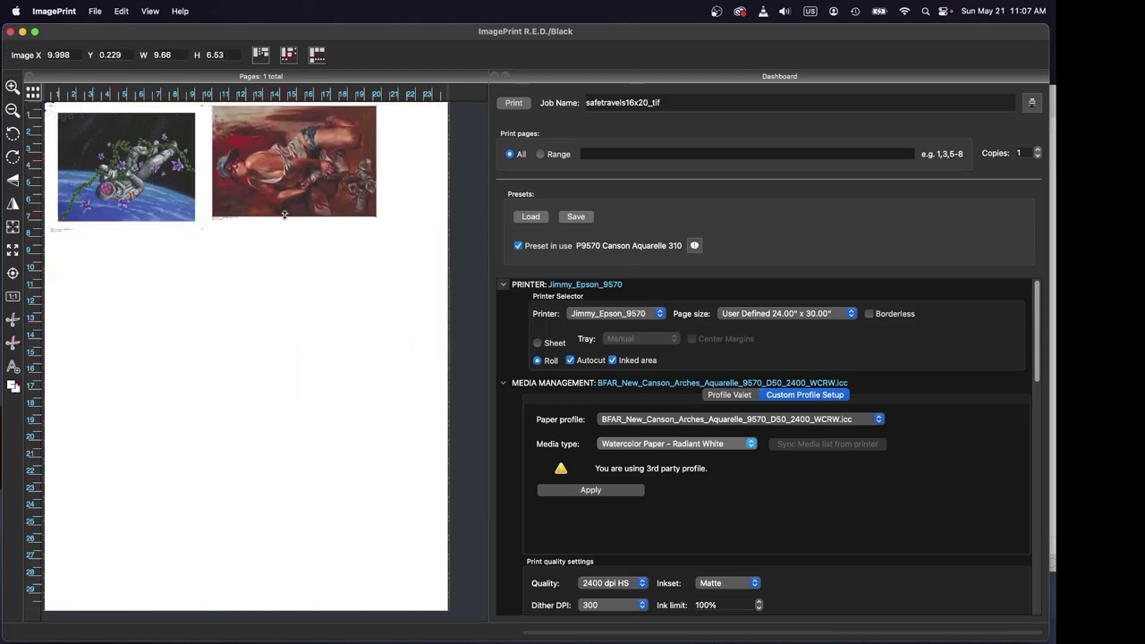
left_click(13, 135)
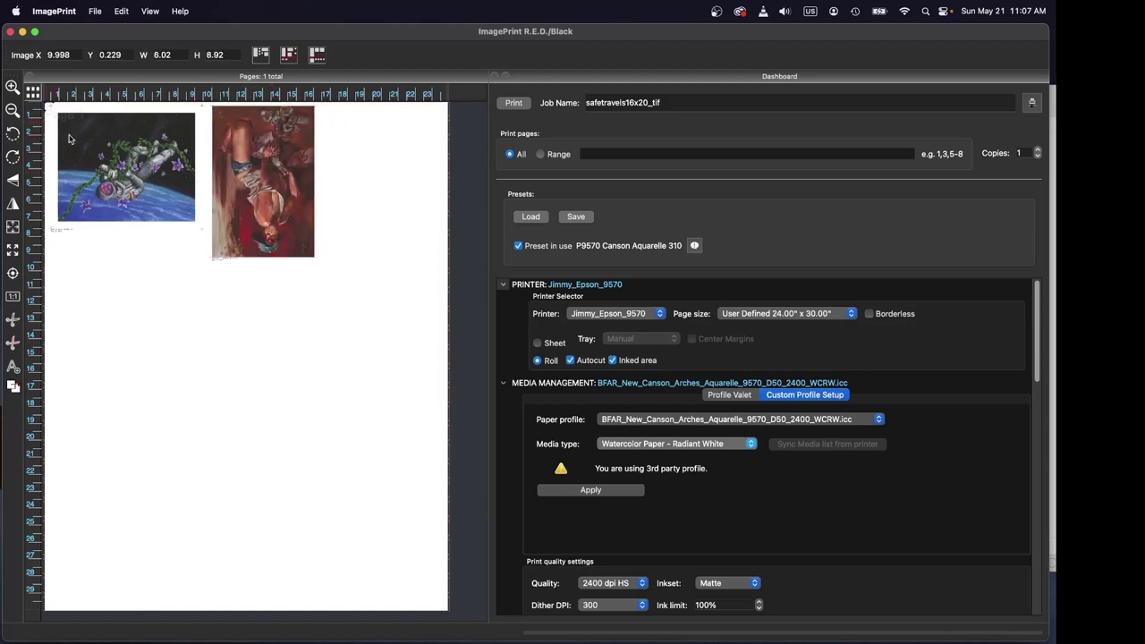
mouse_move(314, 182)
left_mouse_down()
mouse_move(283, 183)
mouse_move(295, 184)
left_mouse_up()
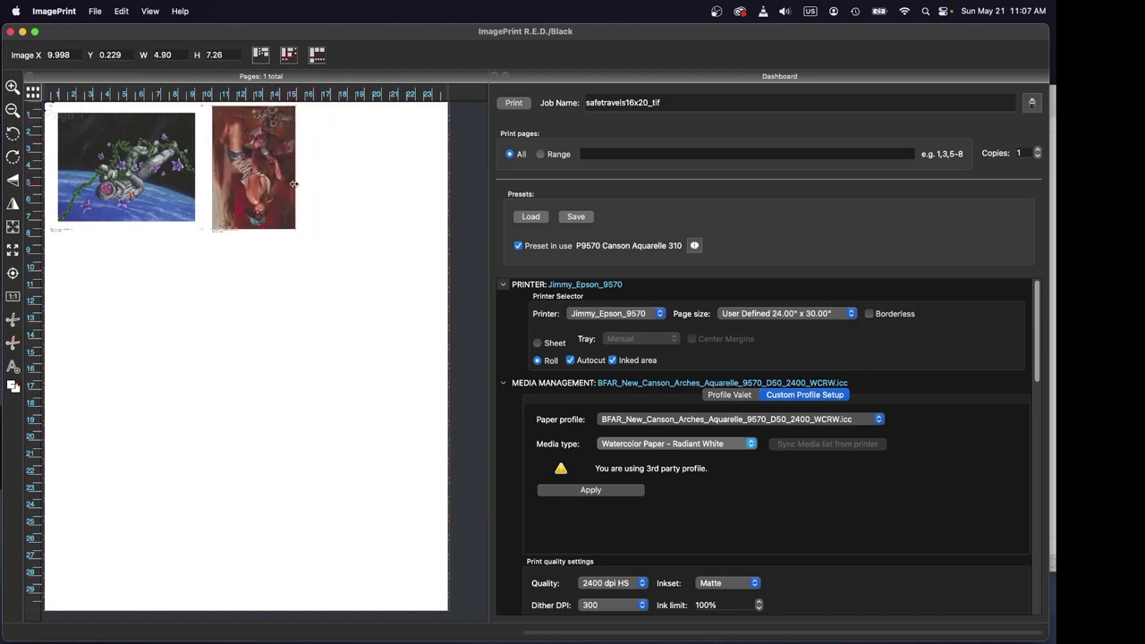
left_click(148, 178)
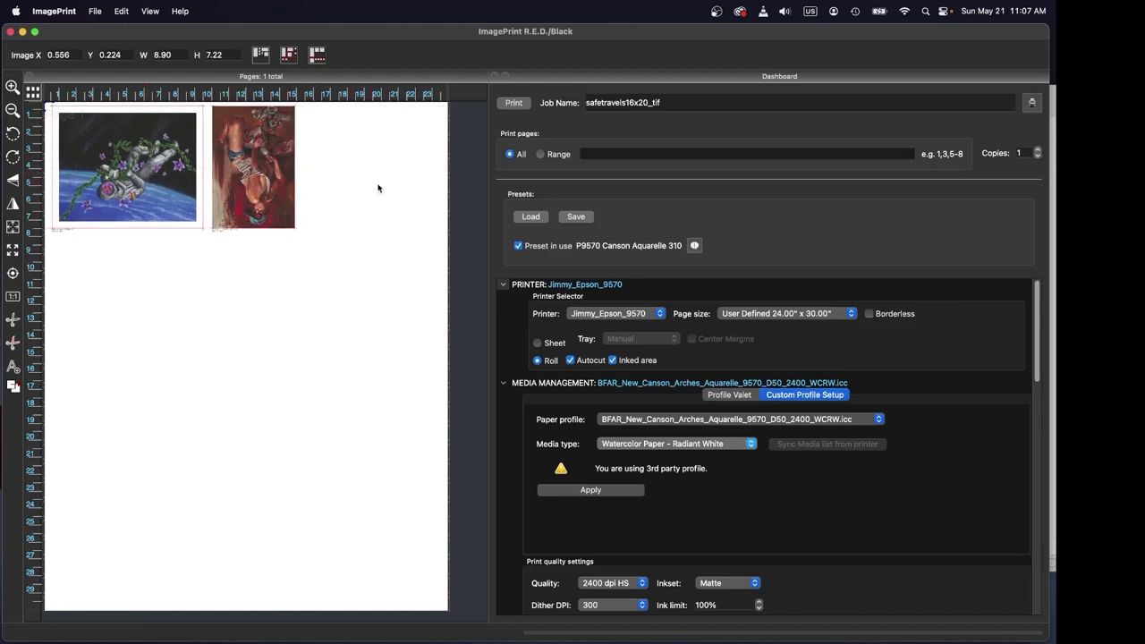
Add Cock Ring Again 8x8.tif to the page below safe travels, at about X 0.556, Y 8.179, shrunk to about 5.55 x 5.55 inches.
left_click(36, 631)
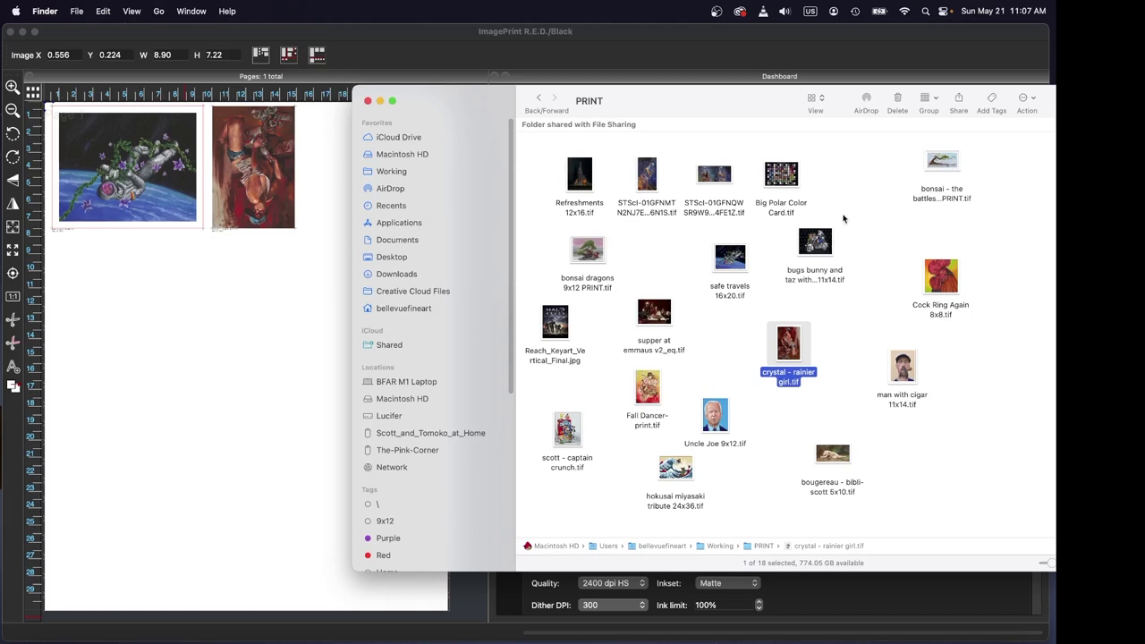
left_click_drag(939, 280, 266, 389)
left_click(403, 217)
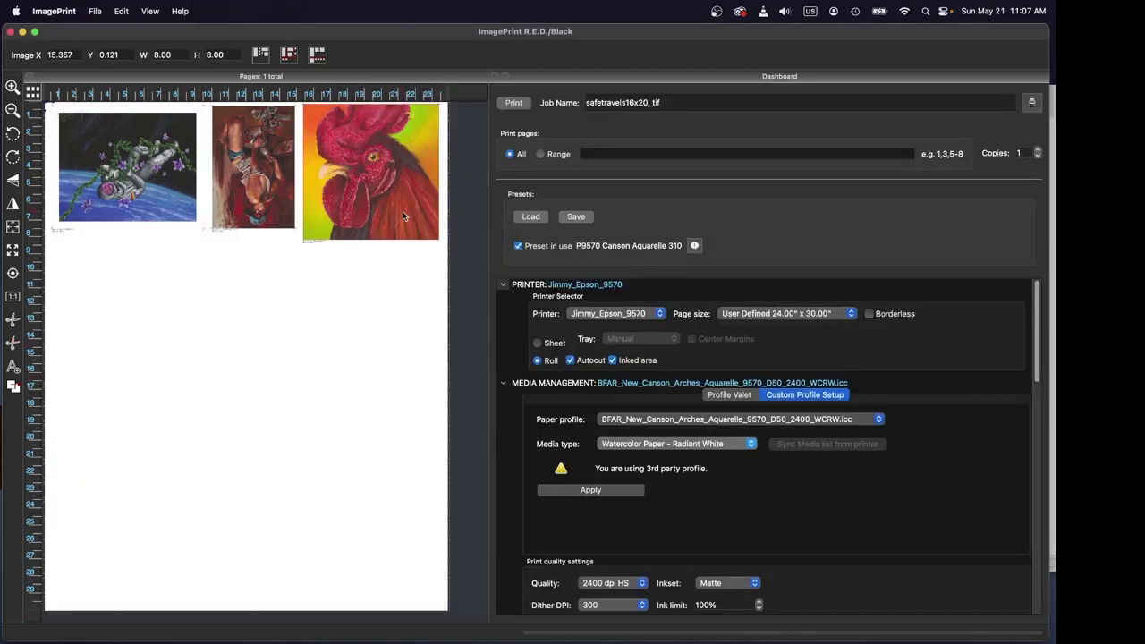
left_click_drag(392, 237, 394, 214)
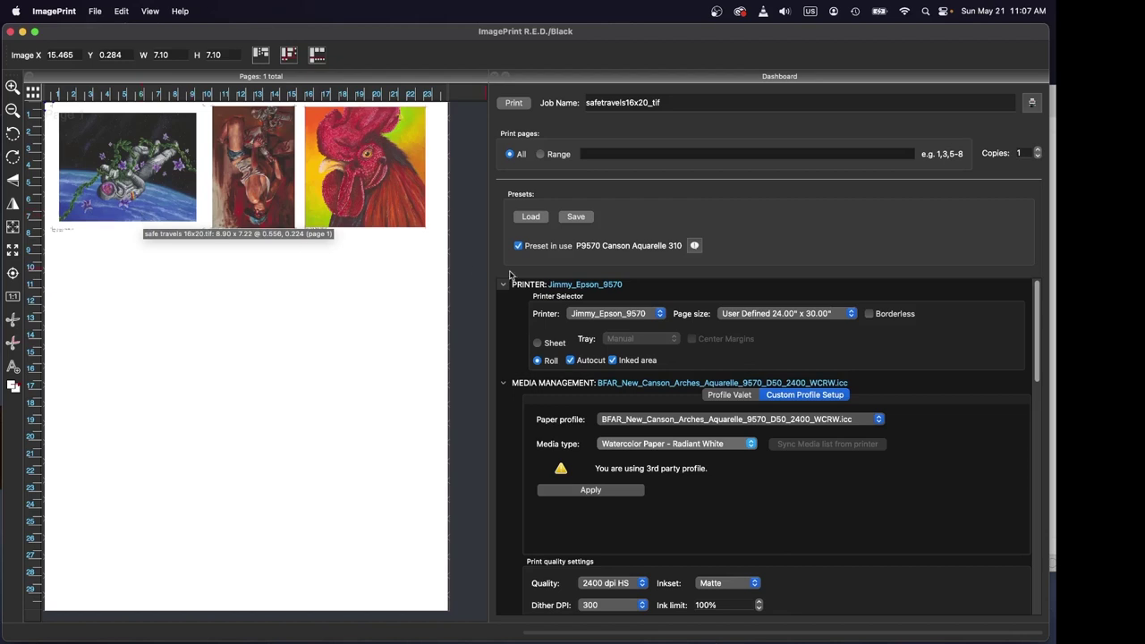
left_click_drag(389, 157, 137, 289)
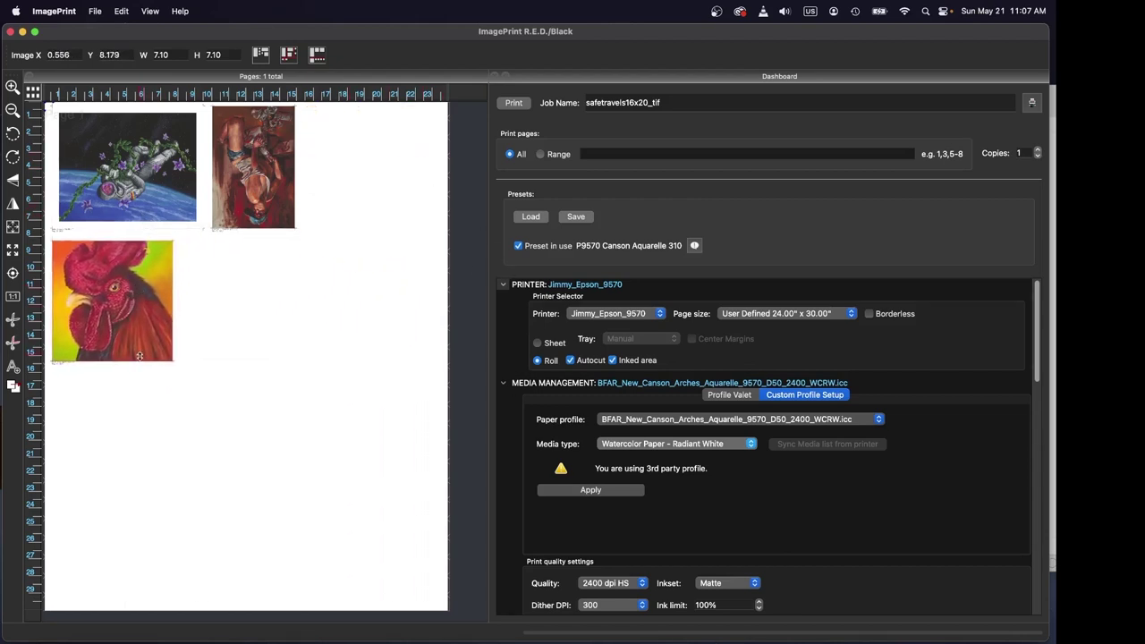
left_click_drag(142, 356, 134, 331)
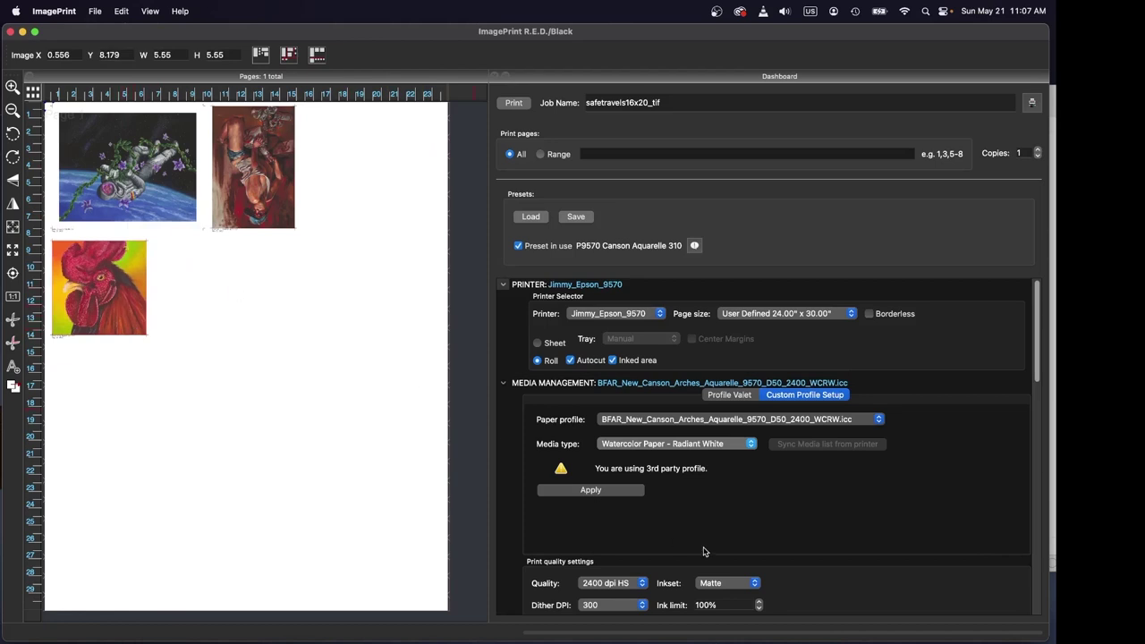
Set the rooster image's step and repeat to 4 steps across with 0.20 horizontal spacing.
scroll(735, 519, "down", 5)
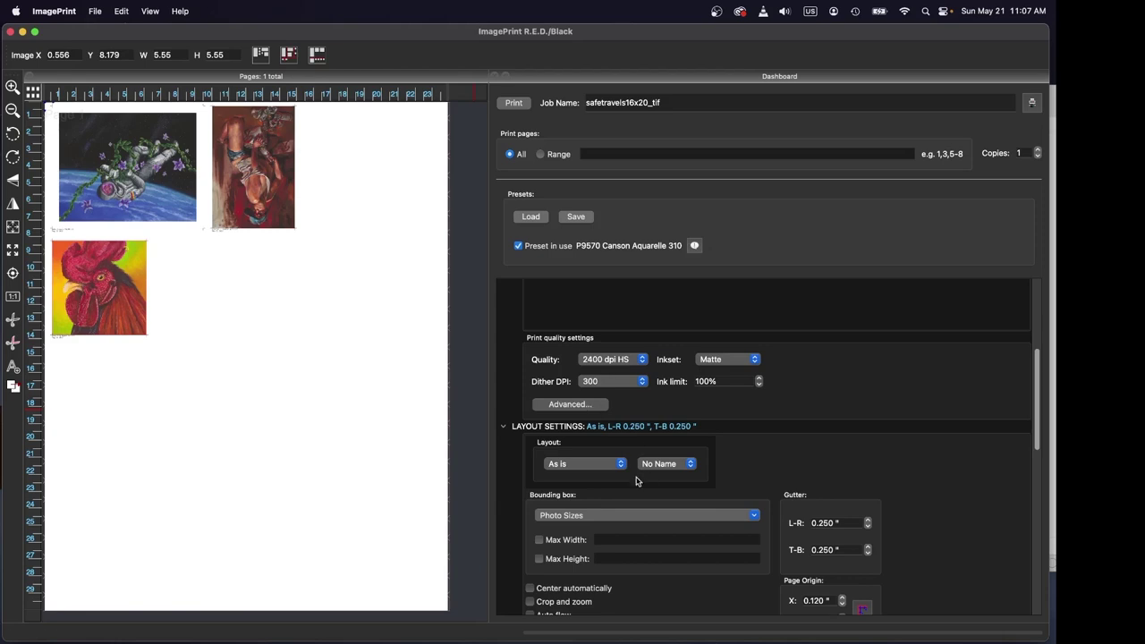
left_click_drag(1036, 418, 1027, 523)
left_click(619, 450)
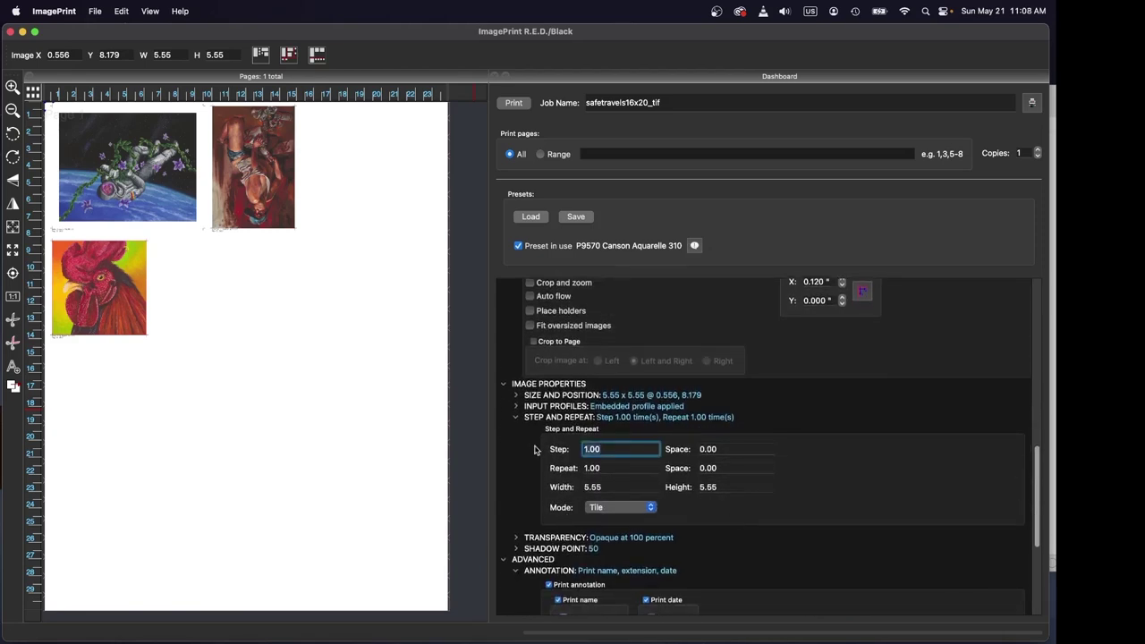
type("4")
key("Tab")
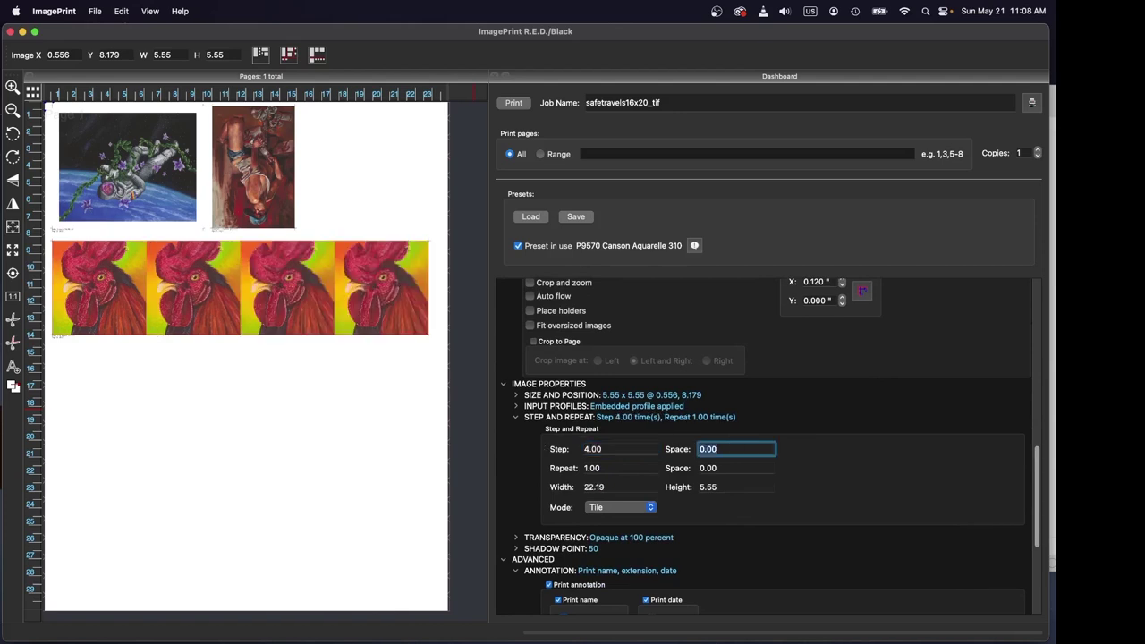
type("0.2")
key("Tab")
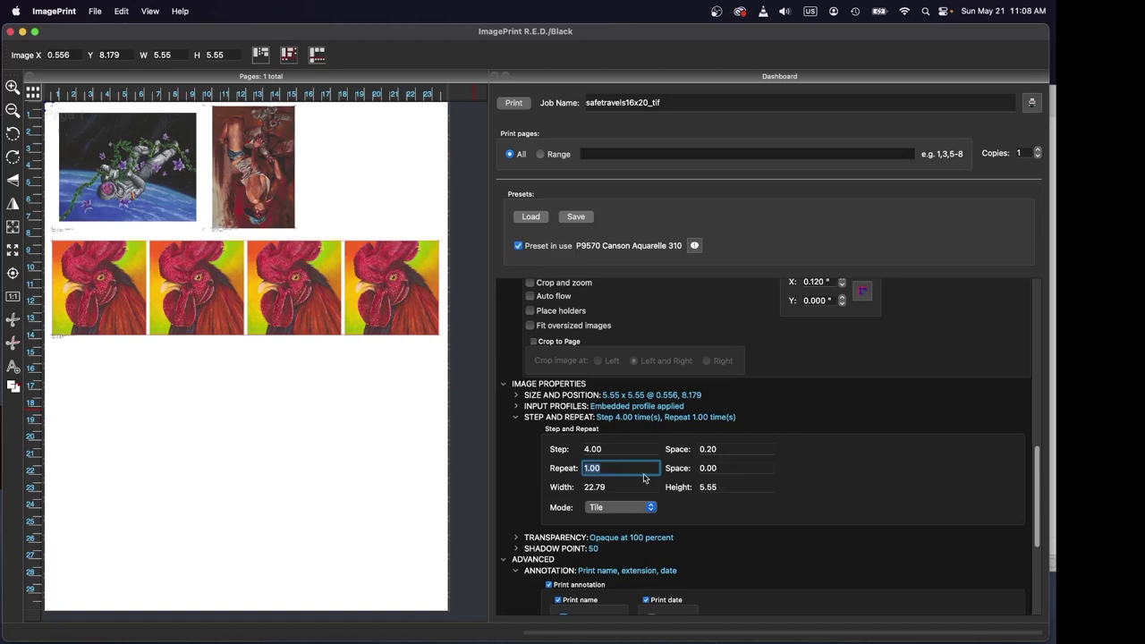
Set the rooster image to repeat 3 times down the page with 0.20 vertical spacing.
type("3")
key("Tab")
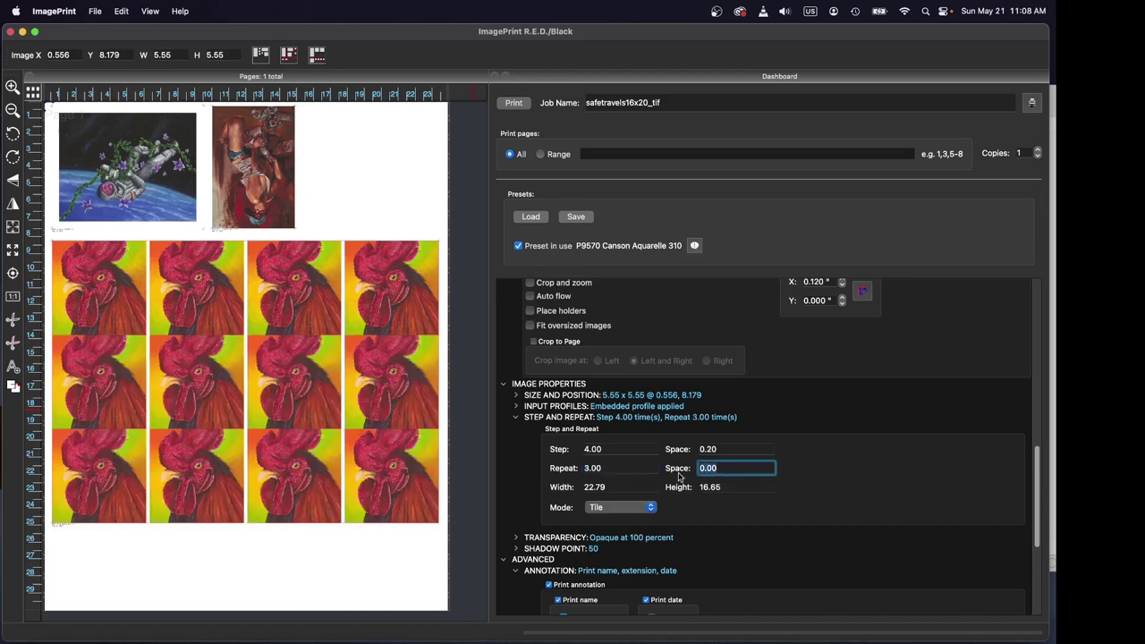
key("BackSpace")
type(".2")
key("Tab")
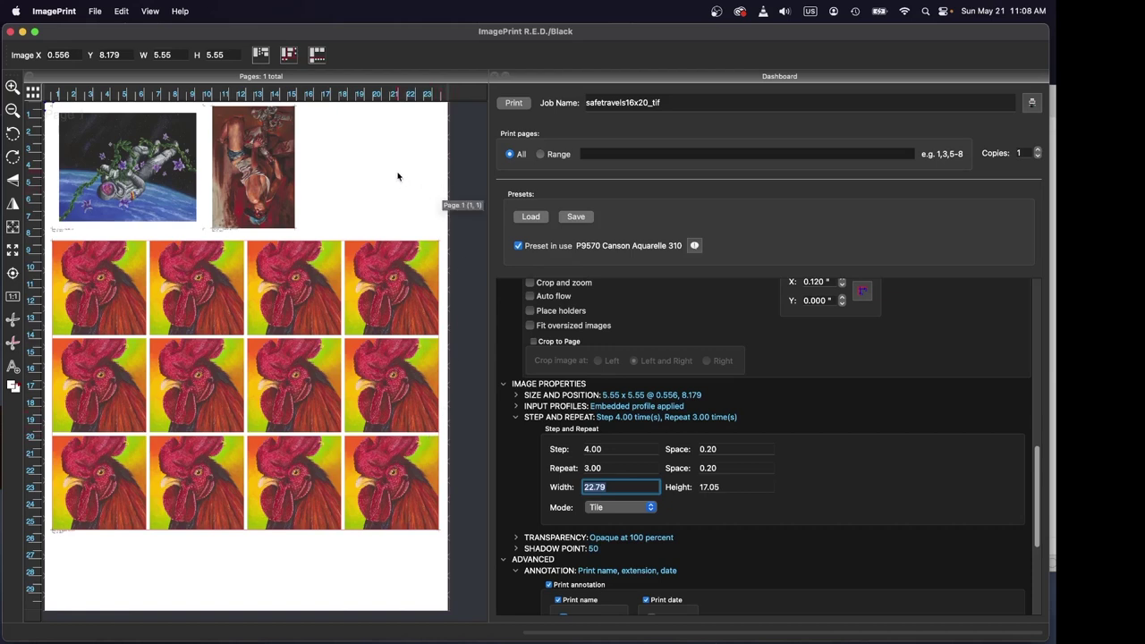
Nudge the rainier girl image to about X 9.745, Y 0.229, and set the rooster grid's repeat to 2.
left_click_drag(277, 169, 272, 171)
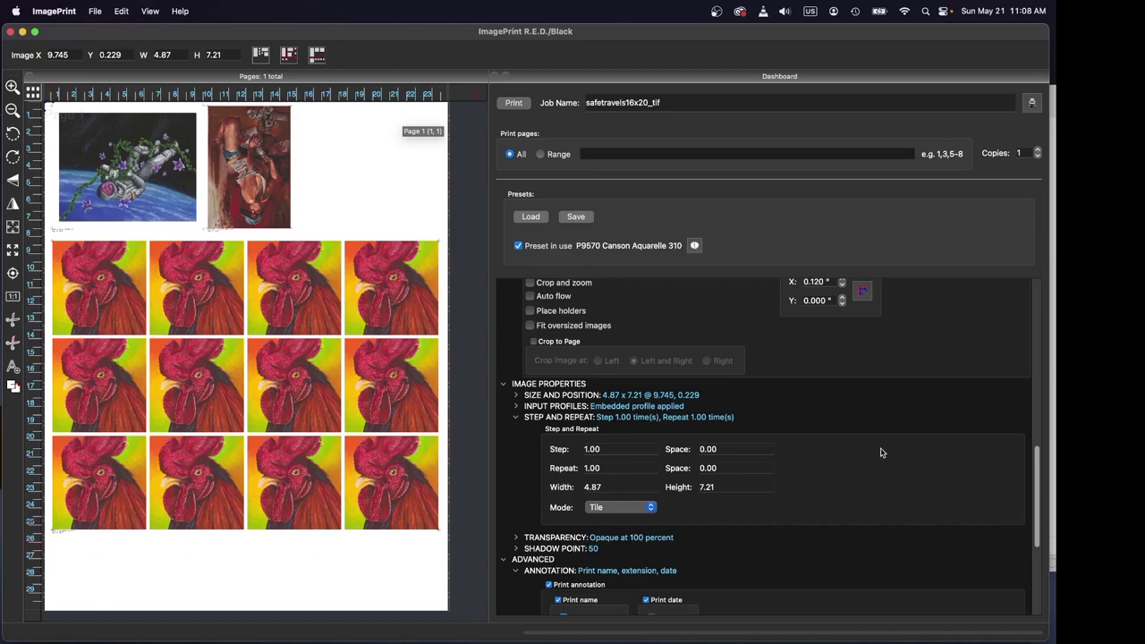
left_click_drag(1038, 487, 1040, 270)
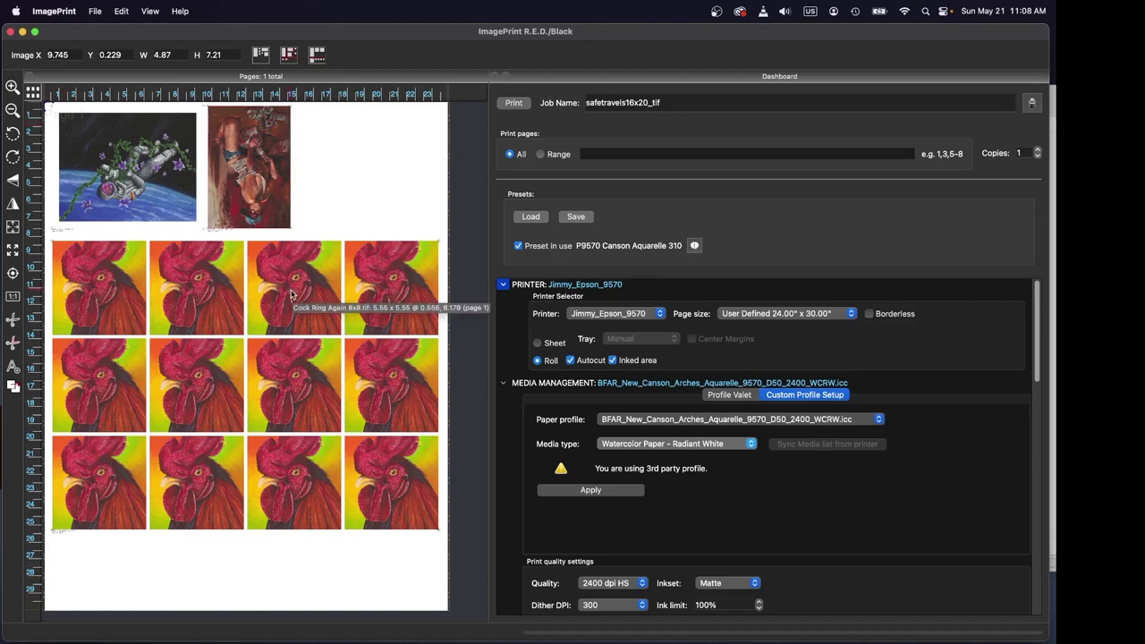
left_click_drag(1037, 318, 1018, 523)
left_click(627, 344)
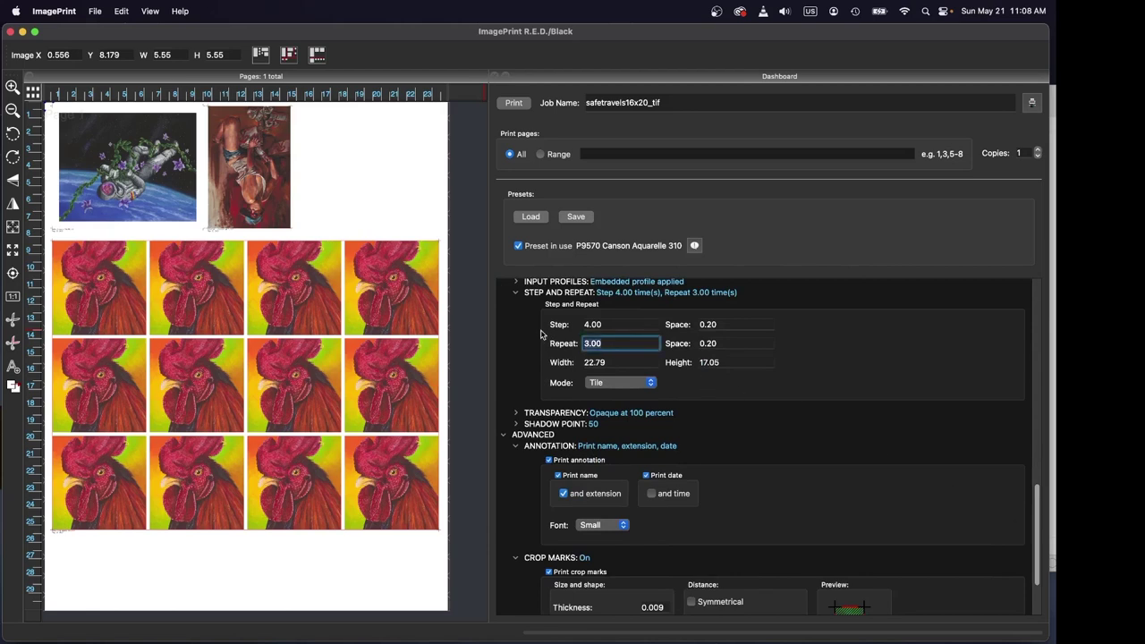
type("2")
key("Tab")
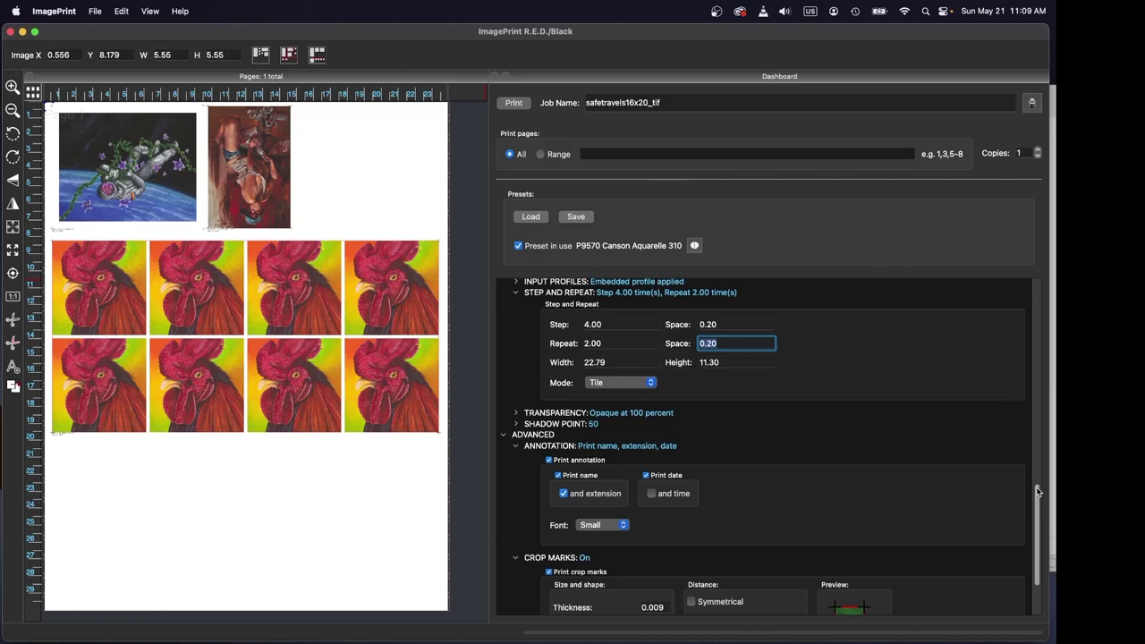
Rename the print job as "This is my job".
scroll(1037, 483, "up", 10)
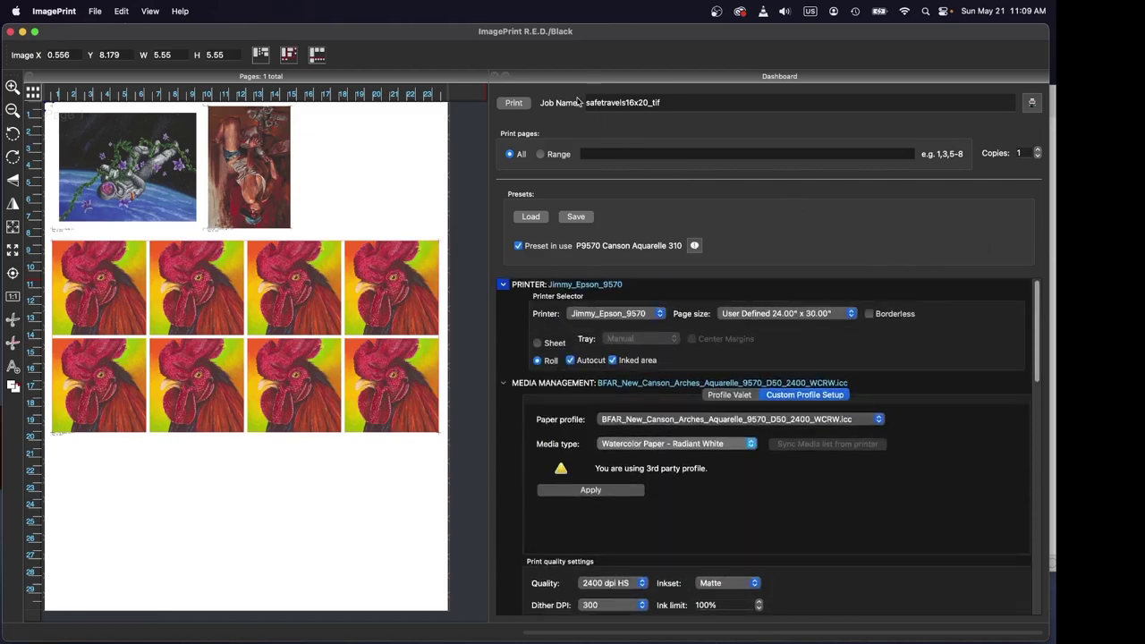
left_click(667, 102)
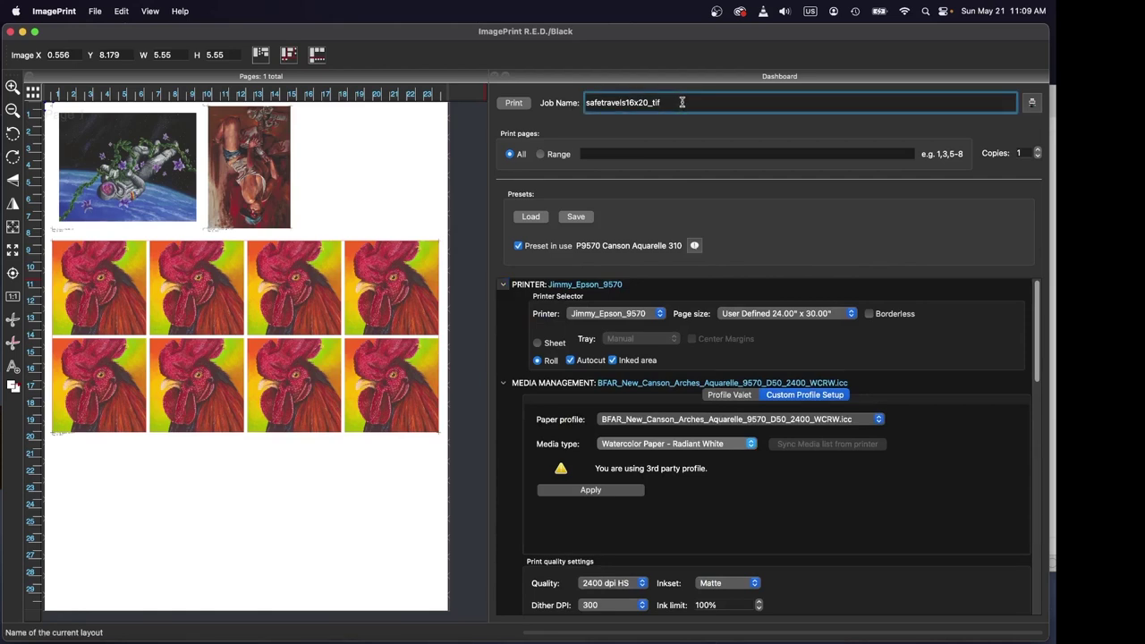
left_click_drag(680, 102, 532, 102)
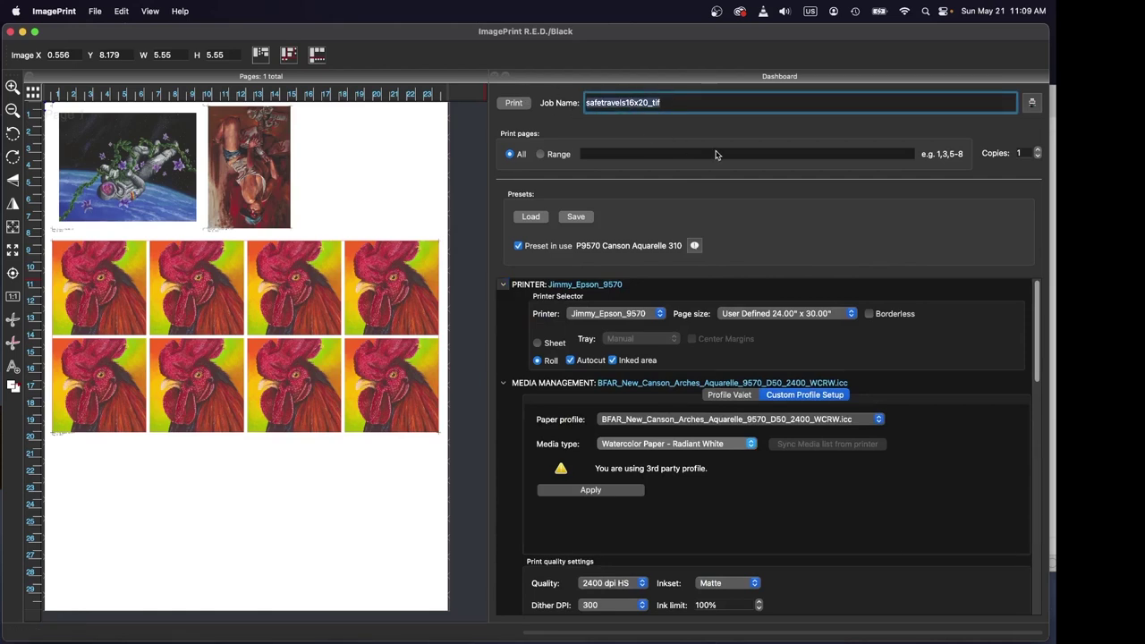
type("This is my job")
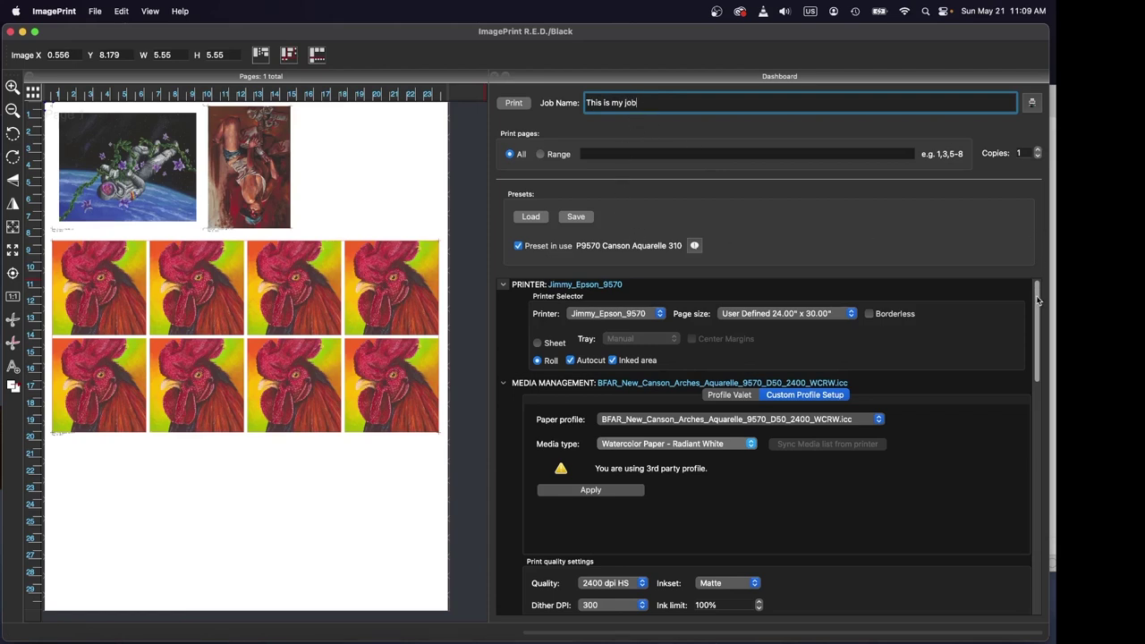
Review the available Matte media types without changing the selection, and look over the print quality and layout settings.
scroll(1038, 300, "down", 1)
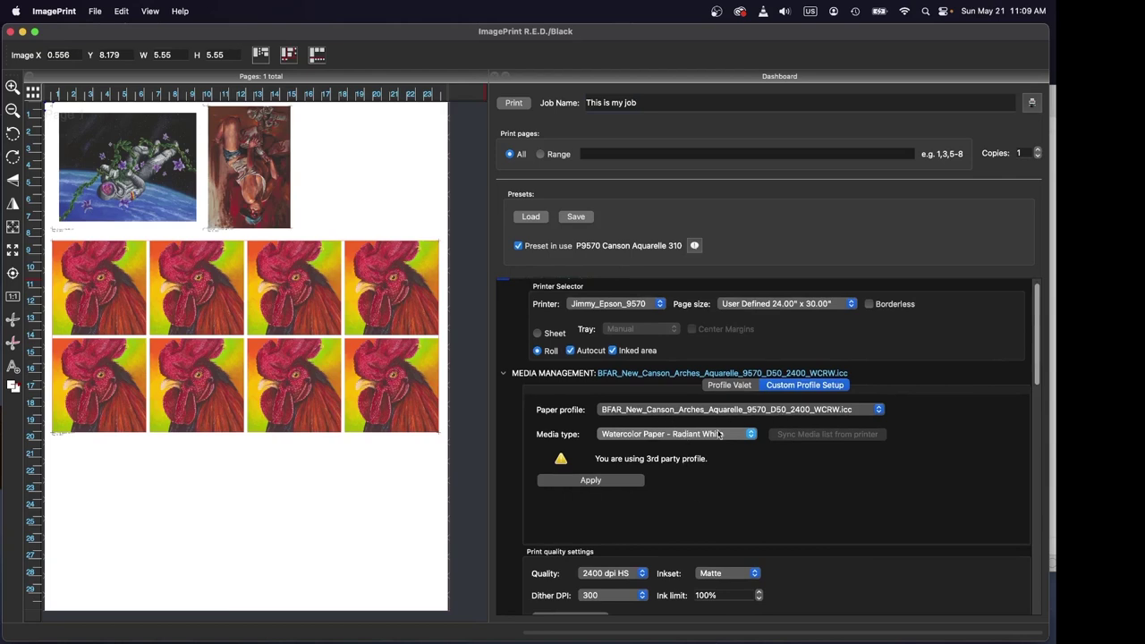
left_click(672, 440)
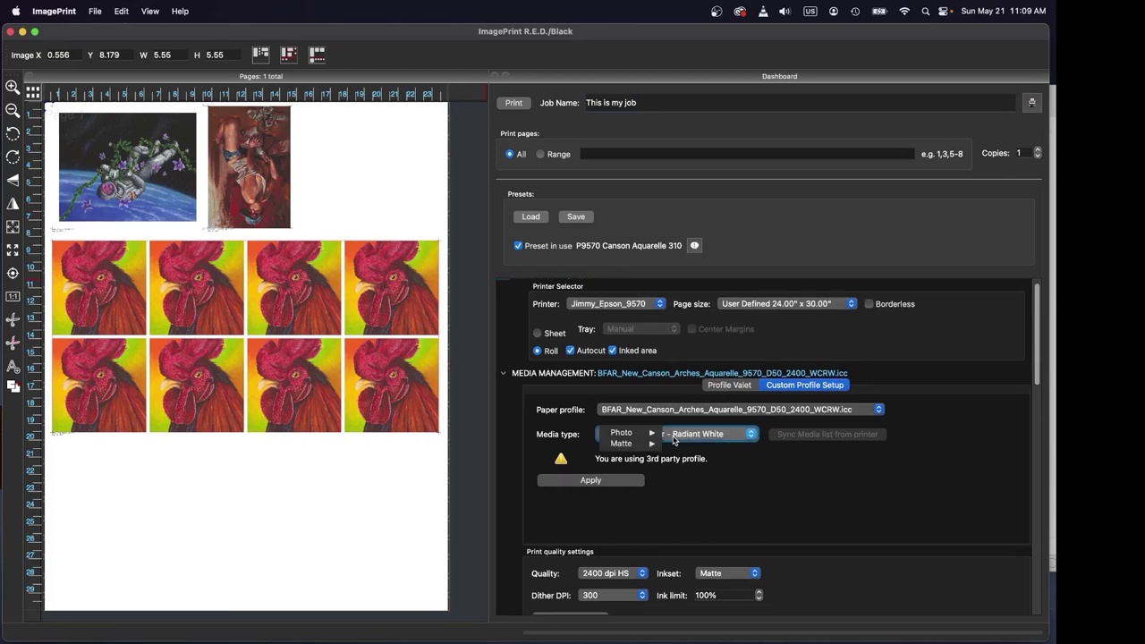
mouse_move(637, 445)
left_click(958, 495)
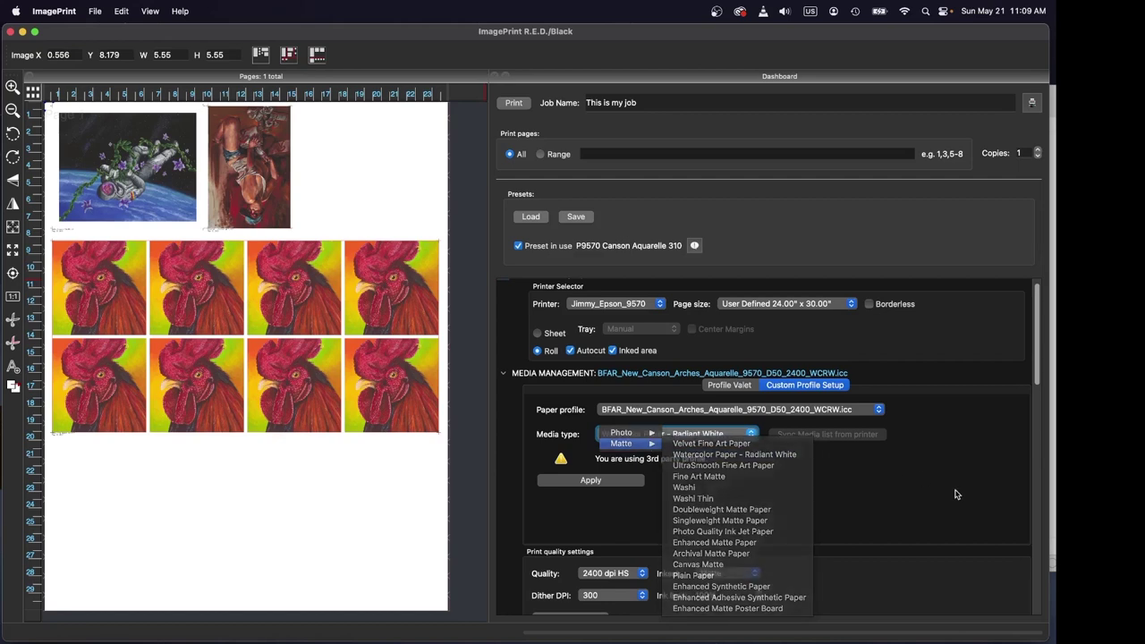
left_click_drag(1036, 381, 1026, 435)
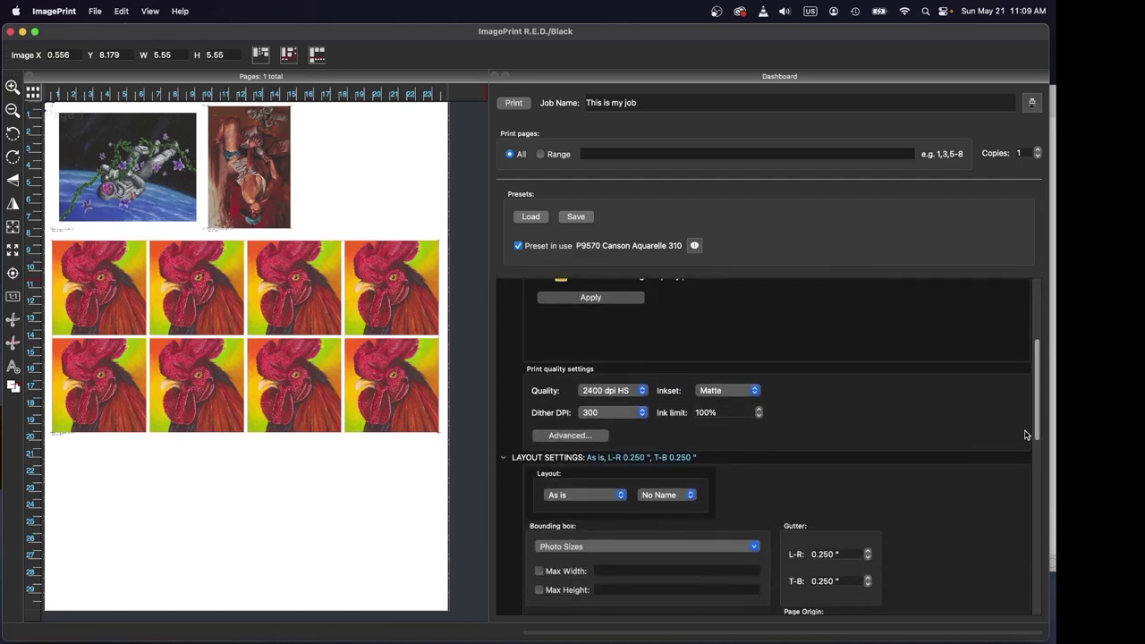
Review the media management settings, and increase the paper thickness in the advanced printer-specific options.
scroll(896, 394, "up", 2)
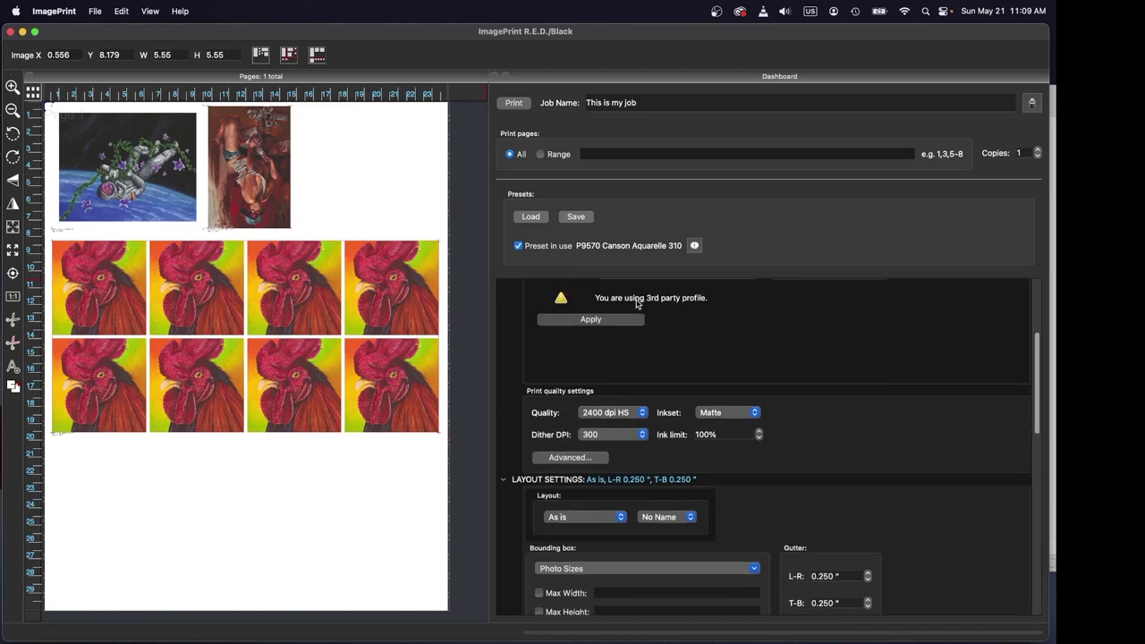
left_click_drag(1040, 397, 1039, 355)
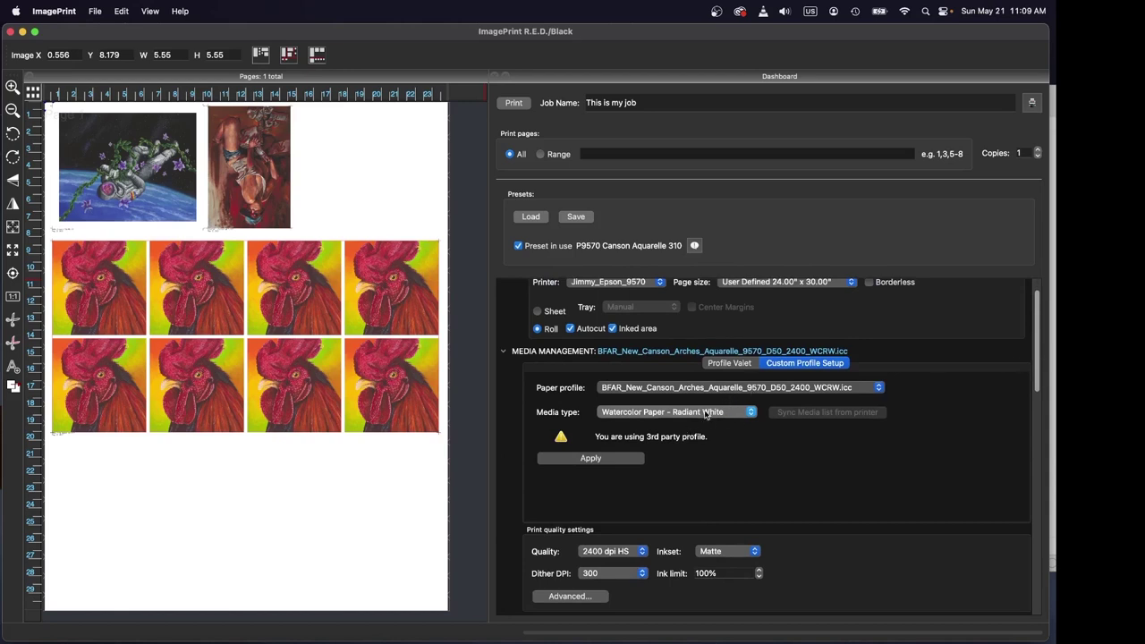
left_click_drag(1031, 380, 1031, 449)
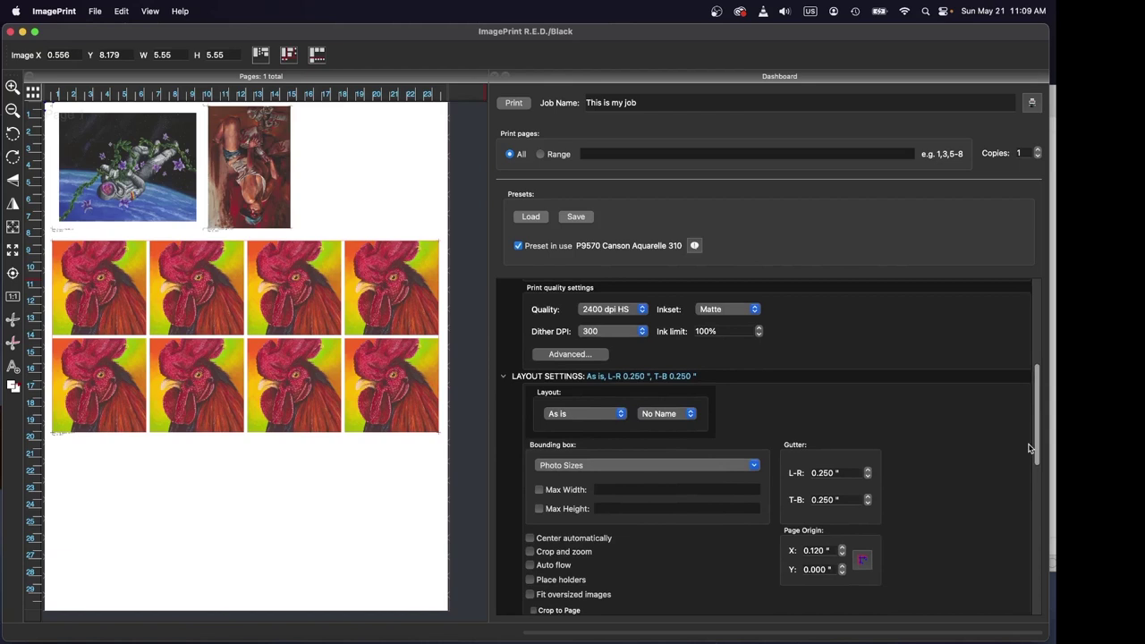
left_click(564, 354)
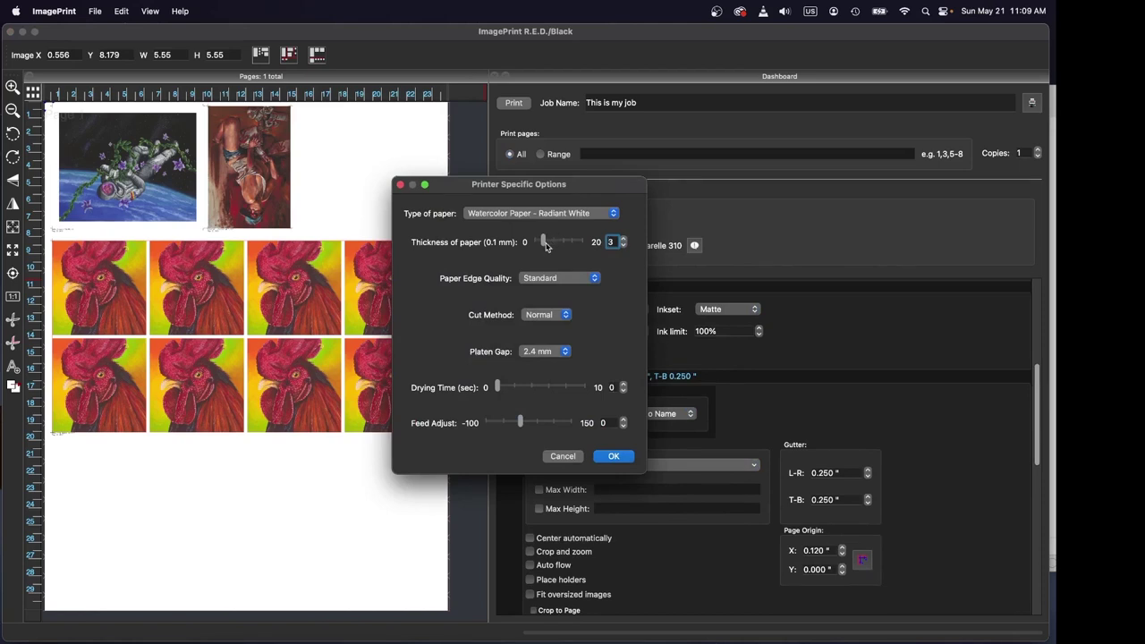
left_click_drag(545, 245, 557, 246)
left_click_drag(559, 243, 564, 243)
left_click(613, 457)
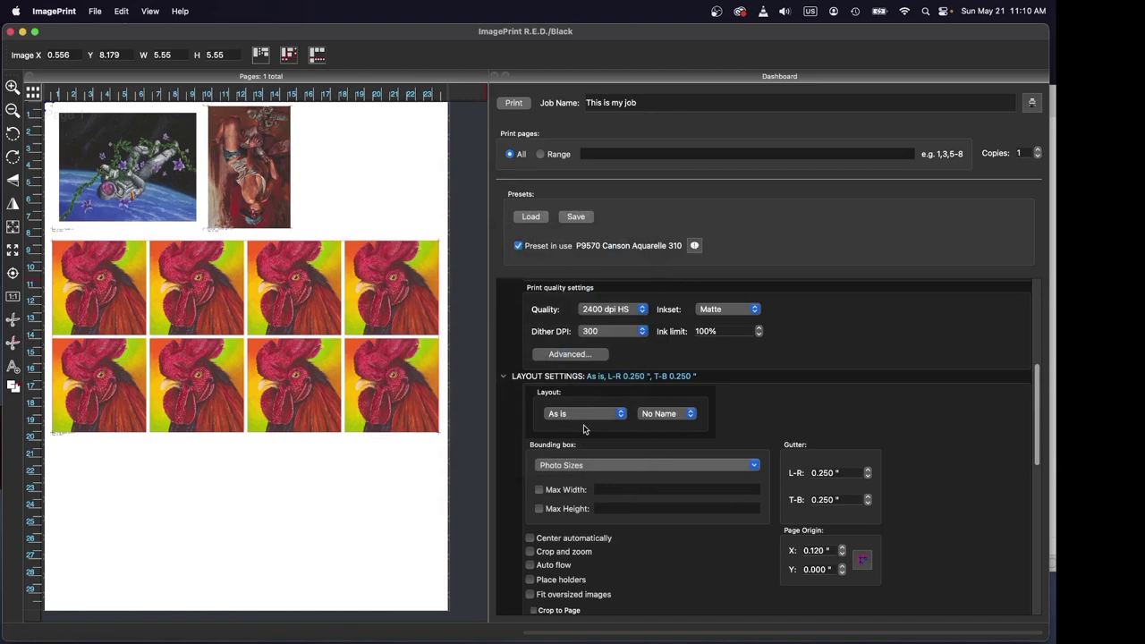
Review the available print quality resolutions, keeping 2400 dpi HS selected.
left_click(625, 313)
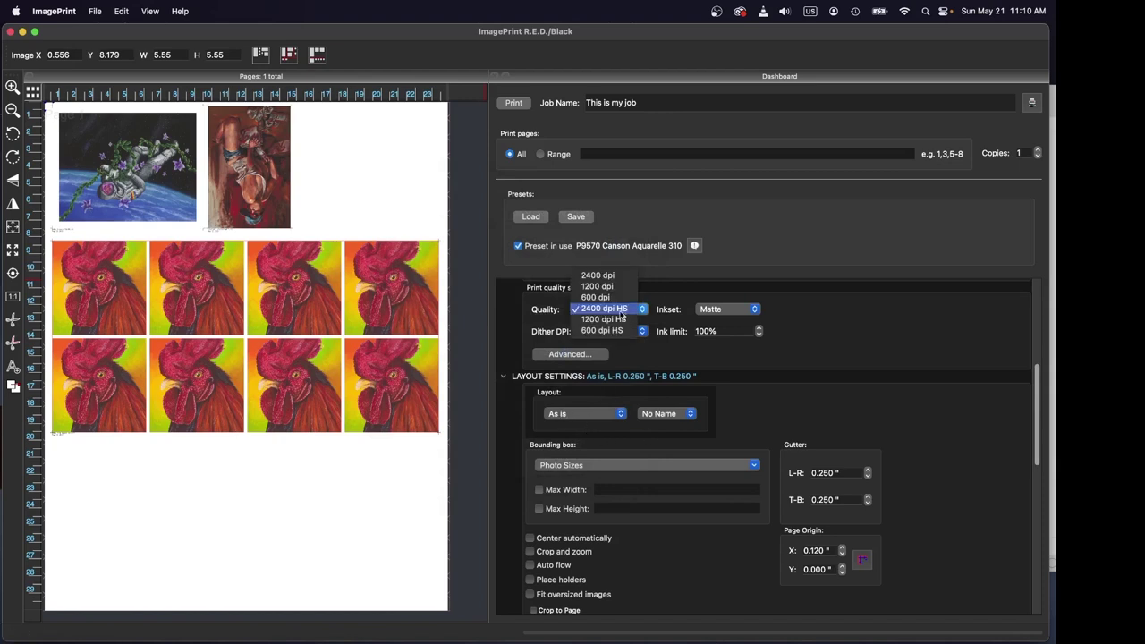
left_click(871, 338)
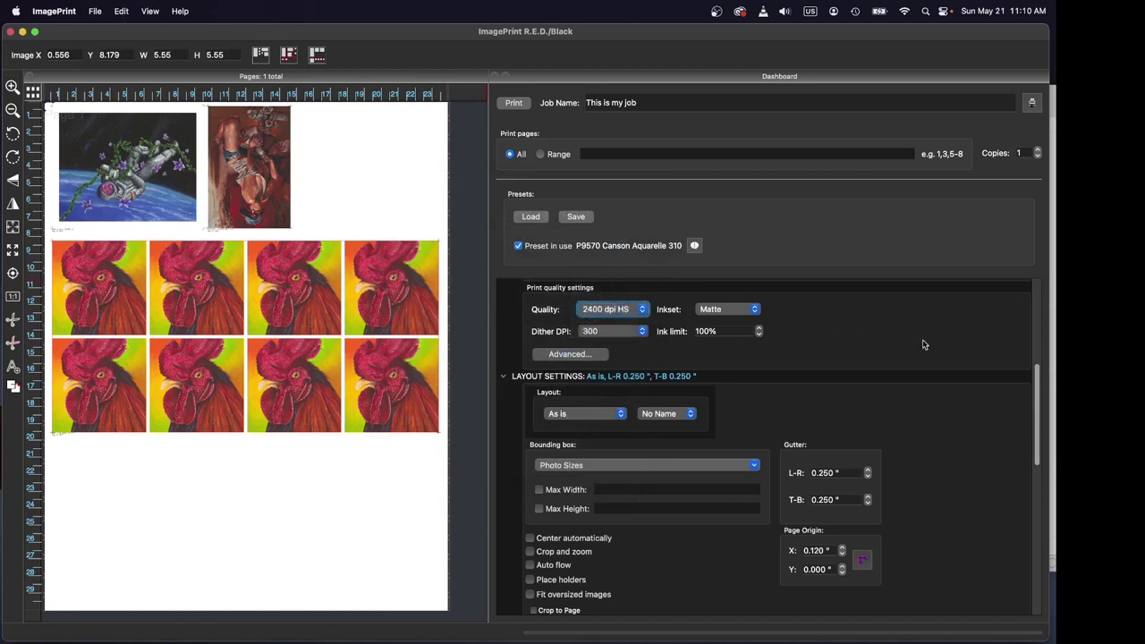
Turn the print annotation off and back on in the advanced settings.
scroll(1038, 369, "down", 1)
scroll(1038, 369, "down", 10)
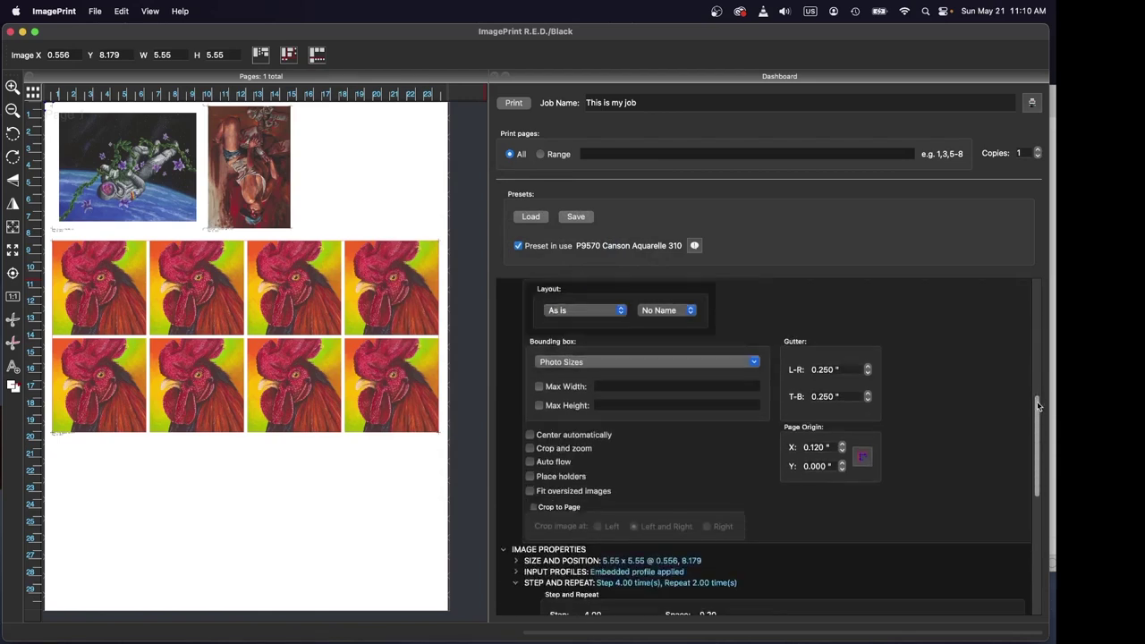
scroll(1033, 442, "down", 10)
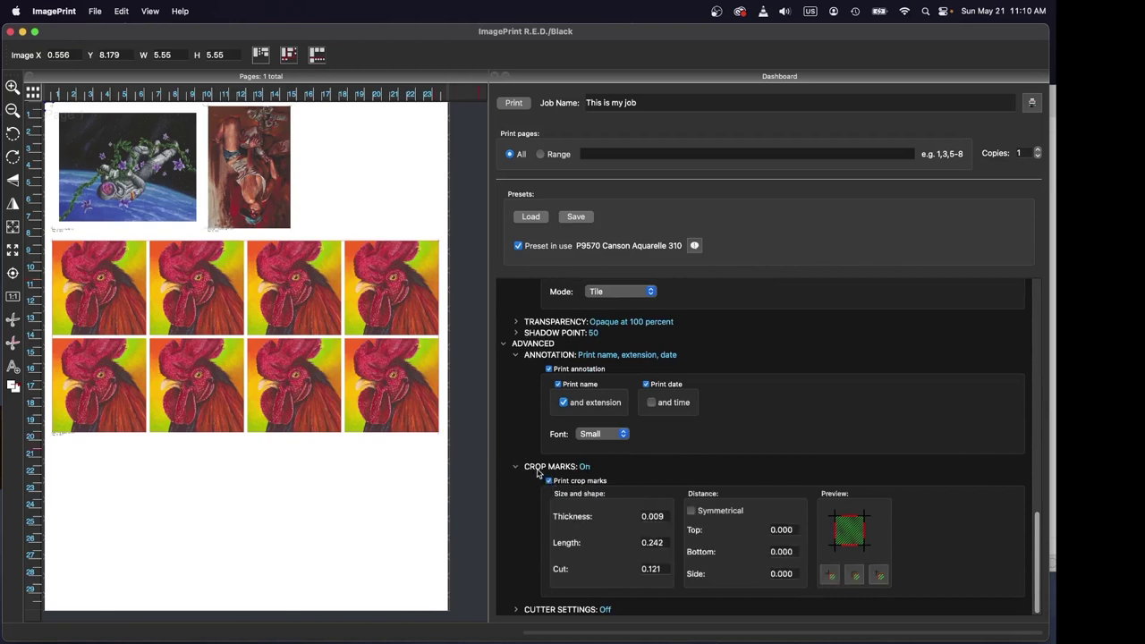
left_click(548, 370)
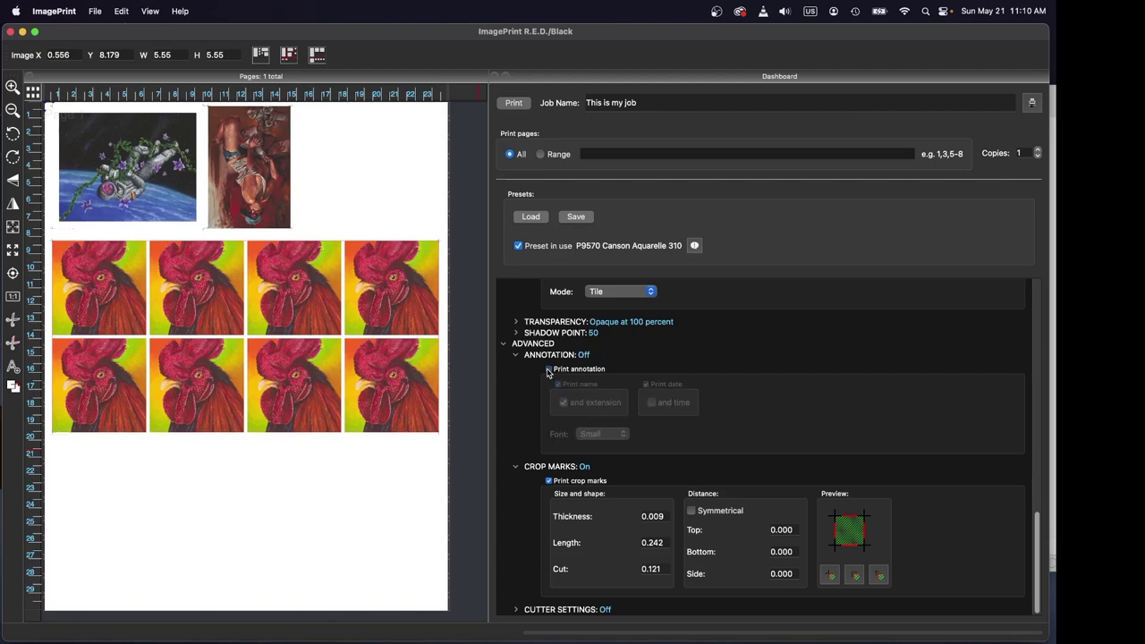
left_click(548, 370)
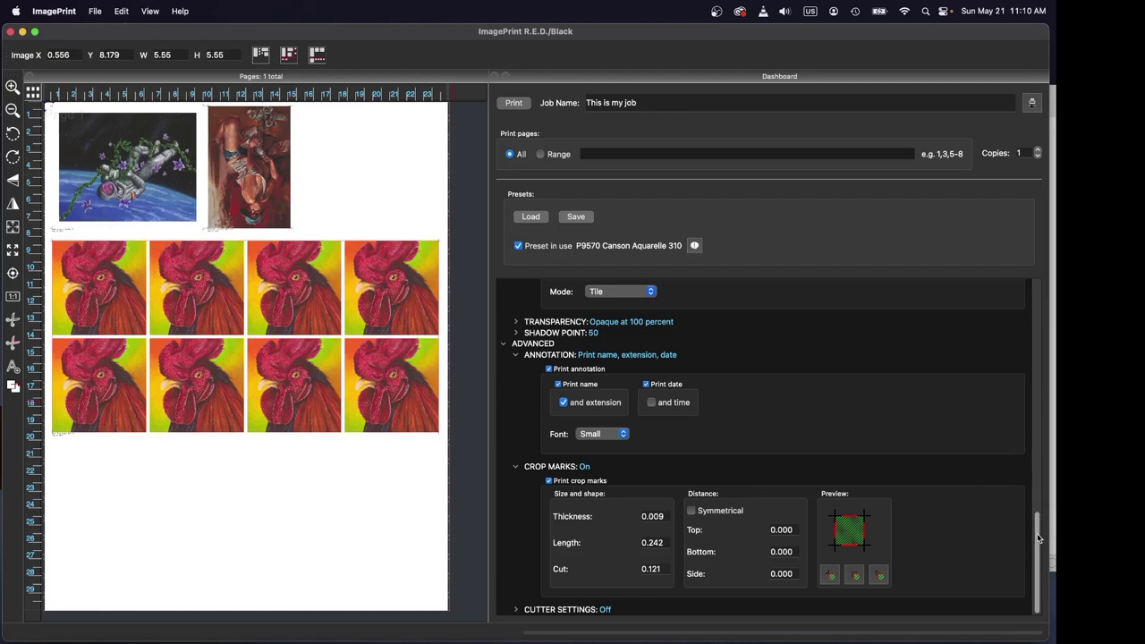
scroll(1039, 538, "up", 1)
scroll(1041, 541, "down", 1)
left_click_drag(1040, 541, 1053, 369)
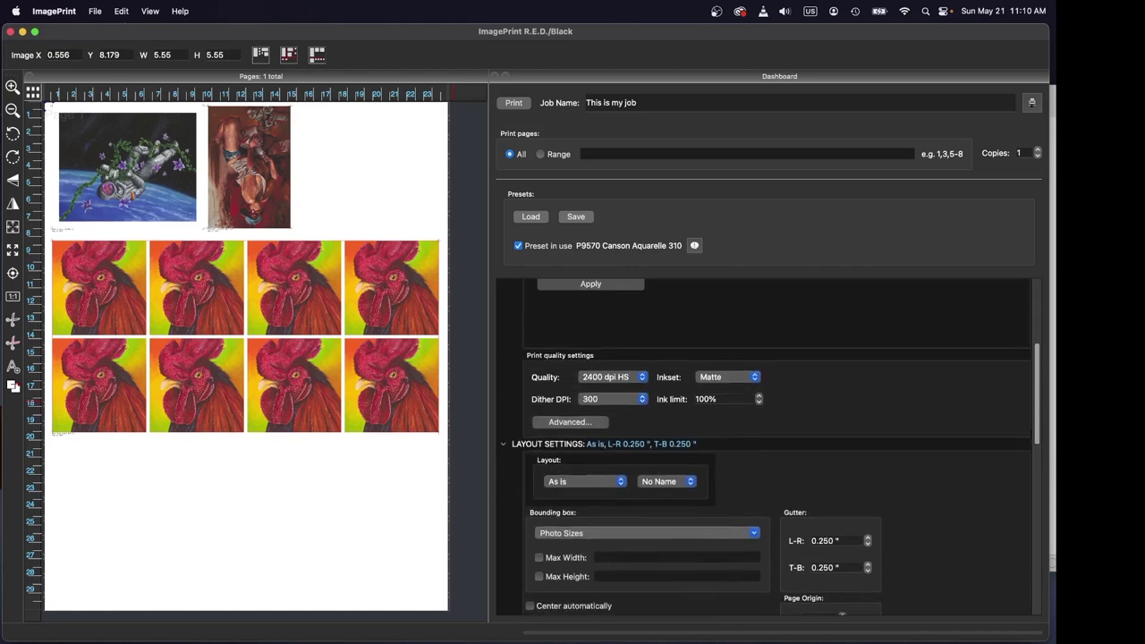
scroll(919, 351, "up", 5)
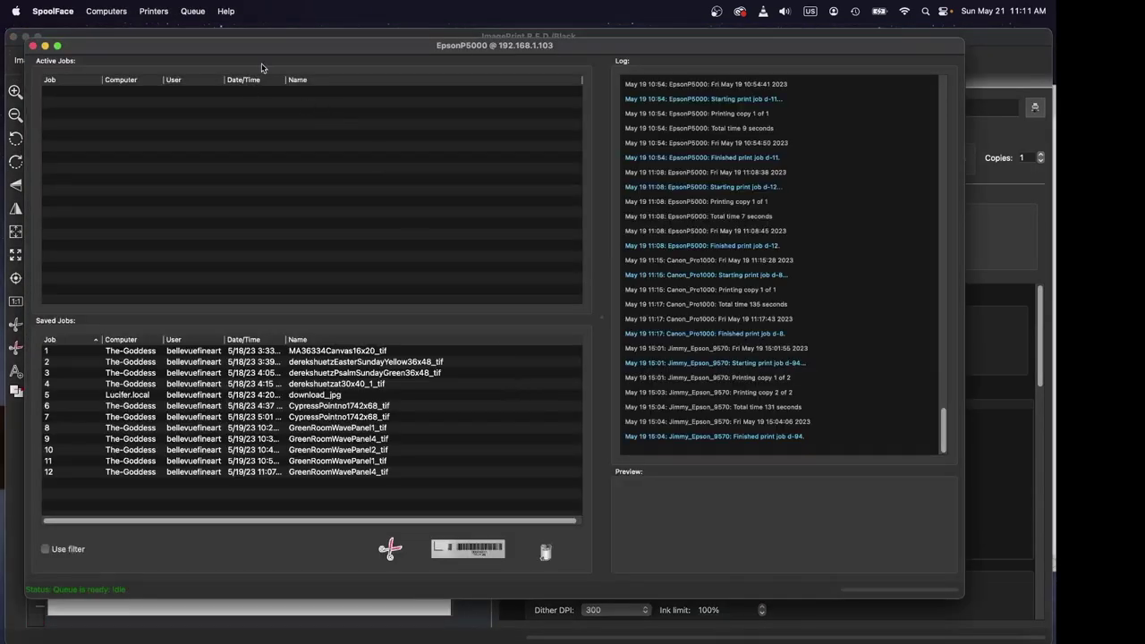
Reposition the SpoolFace spooler window and show the queue of the JayJay_Epson_9570 printer.
left_click_drag(252, 45, 290, 40)
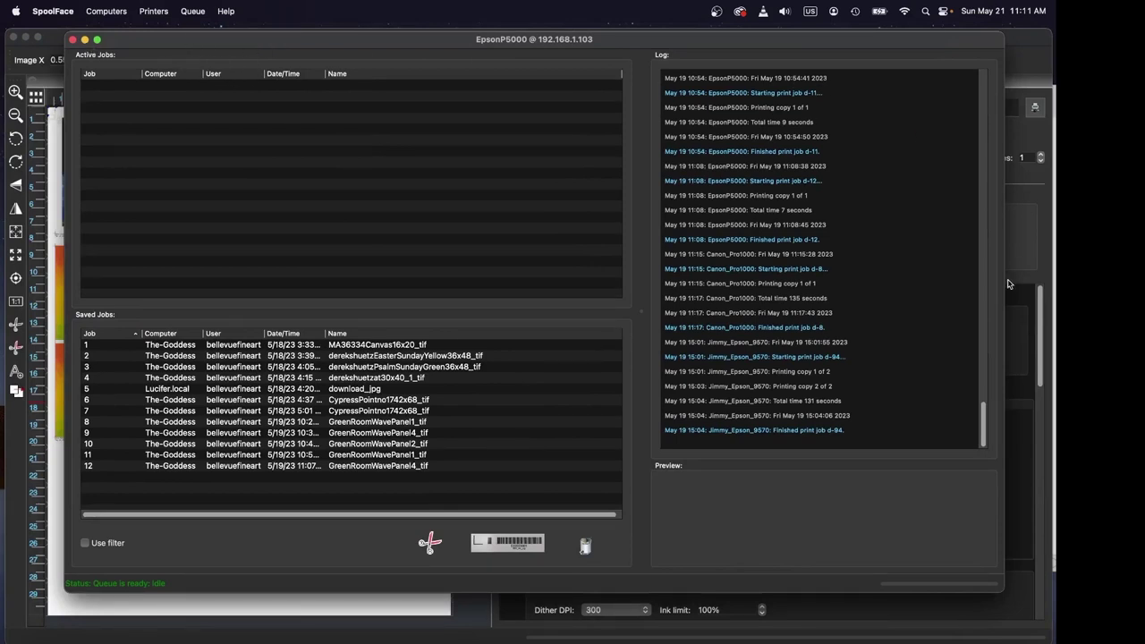
left_click(153, 12)
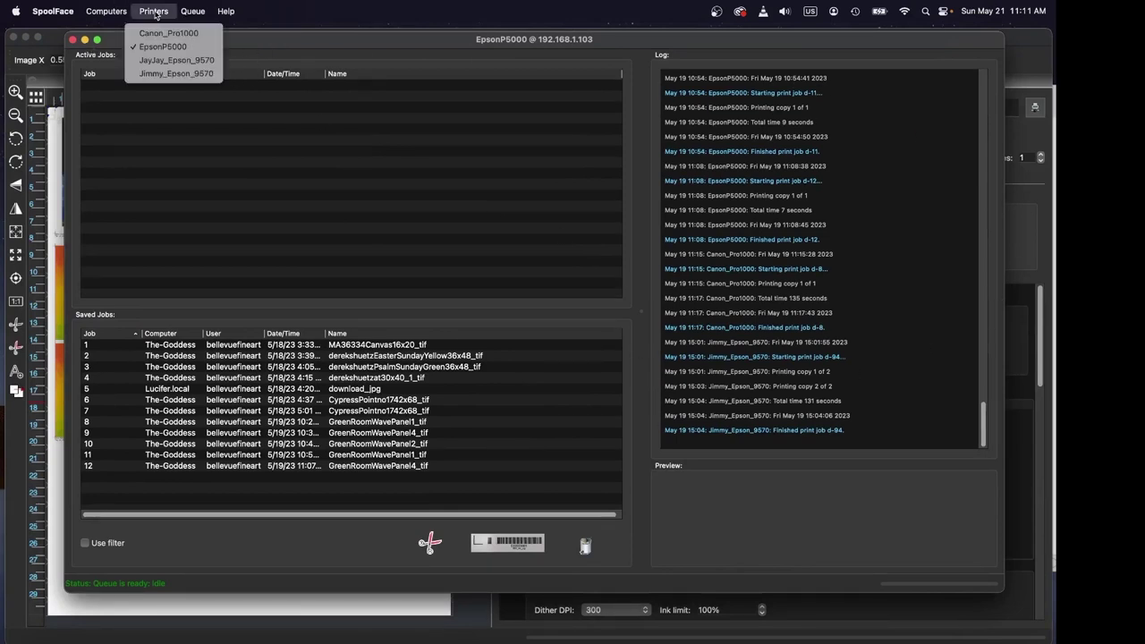
left_click(176, 60)
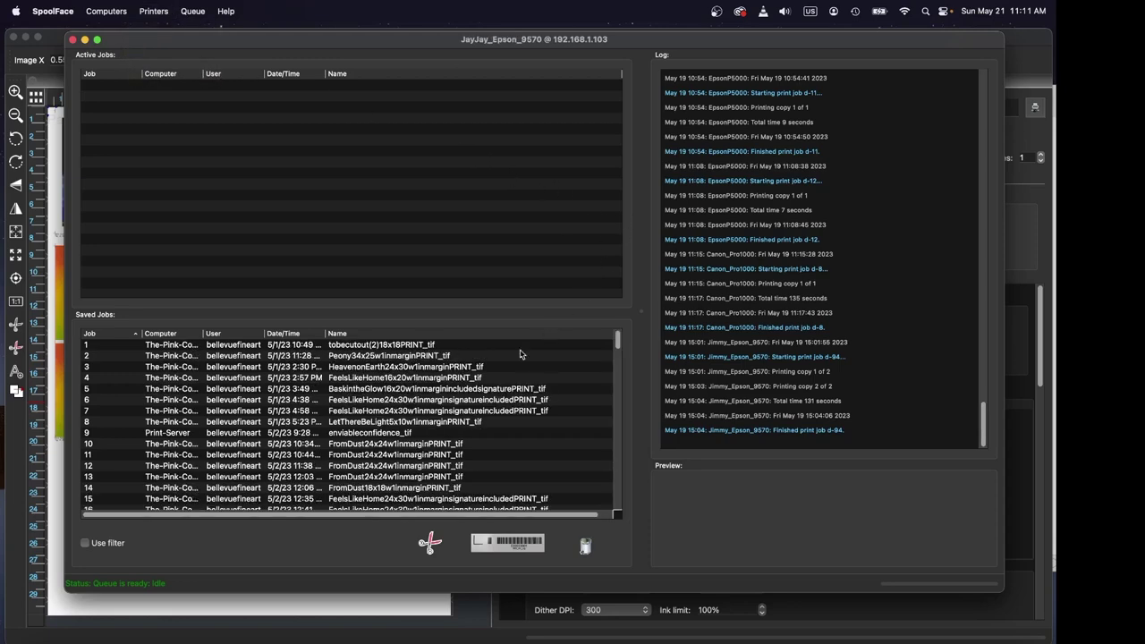
Preview several of the latest saved jobs, from OutofPlaceFINAL_22x44_halfmargin_tif to 202TrioSnoqualmie8x10w0_5inmarginPRINT_tif.
left_click_drag(618, 349, 614, 515)
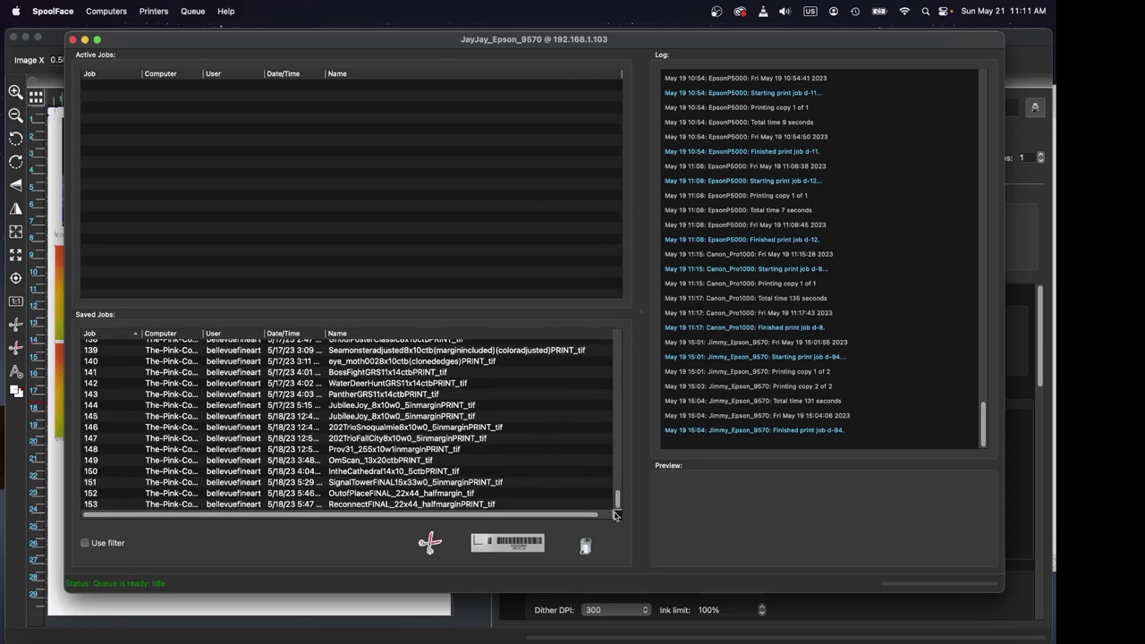
left_click(479, 495)
scroll(475, 501, "right", 1)
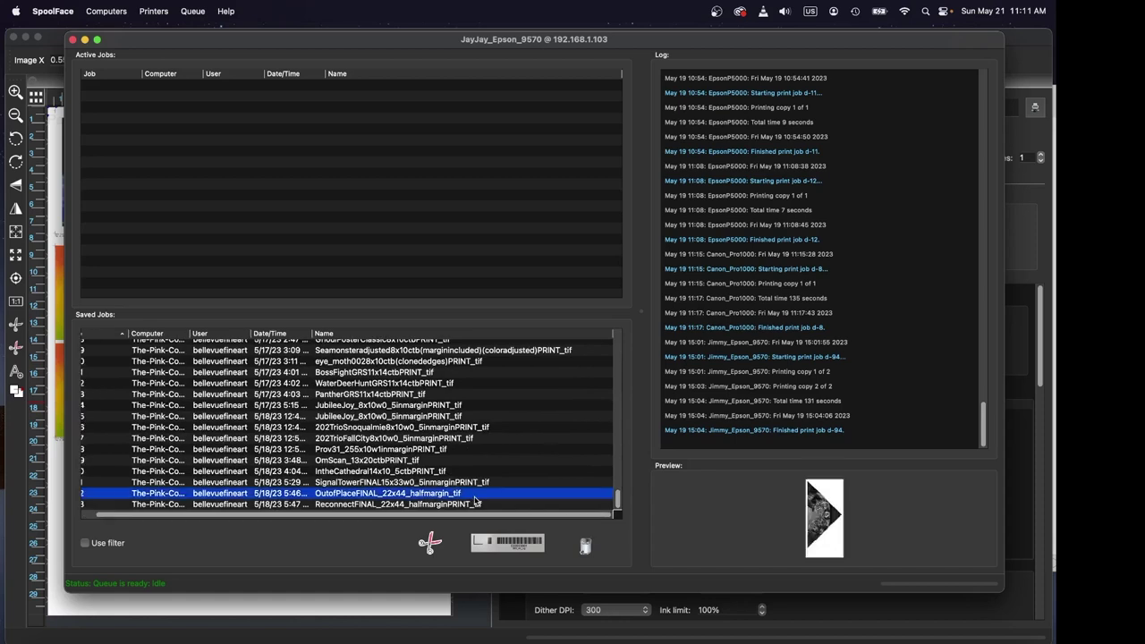
left_click(475, 506)
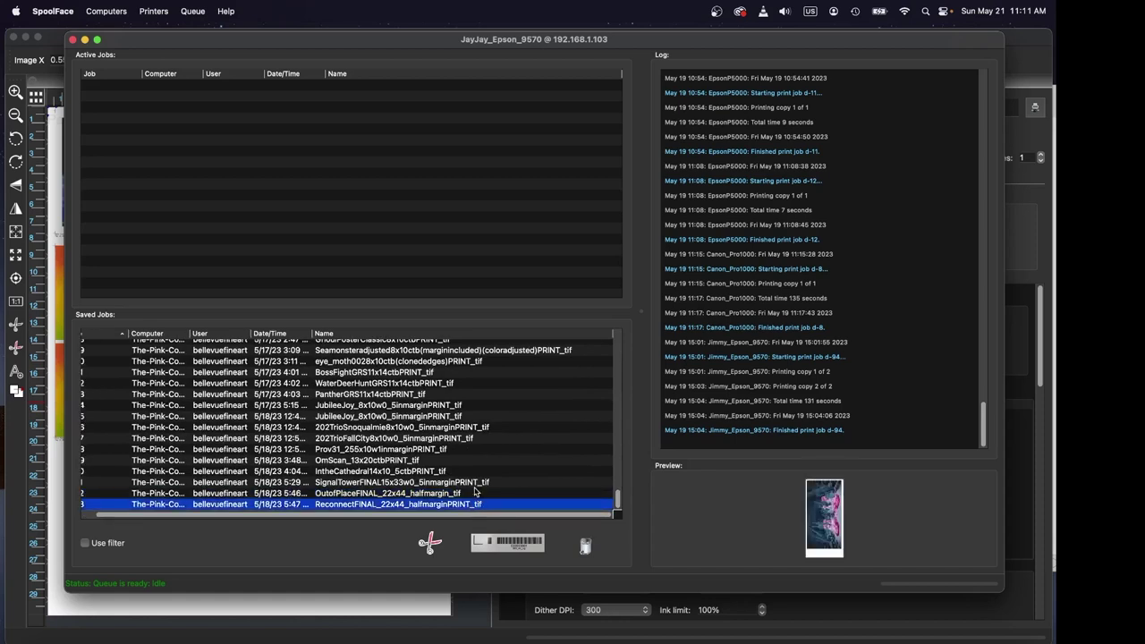
left_click(473, 483)
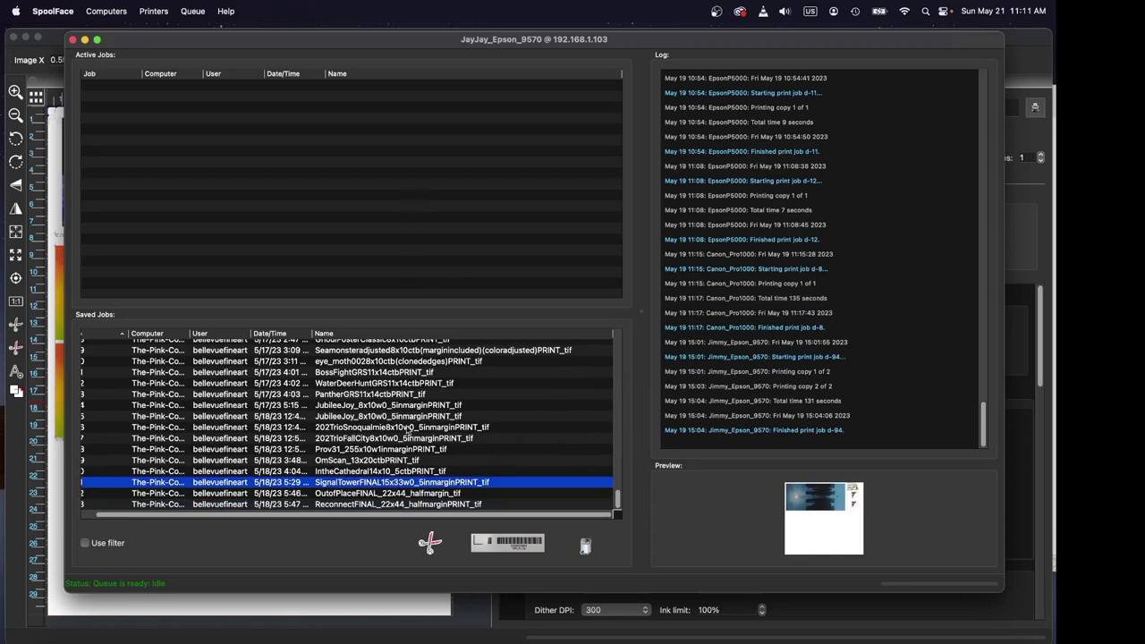
left_click(422, 462)
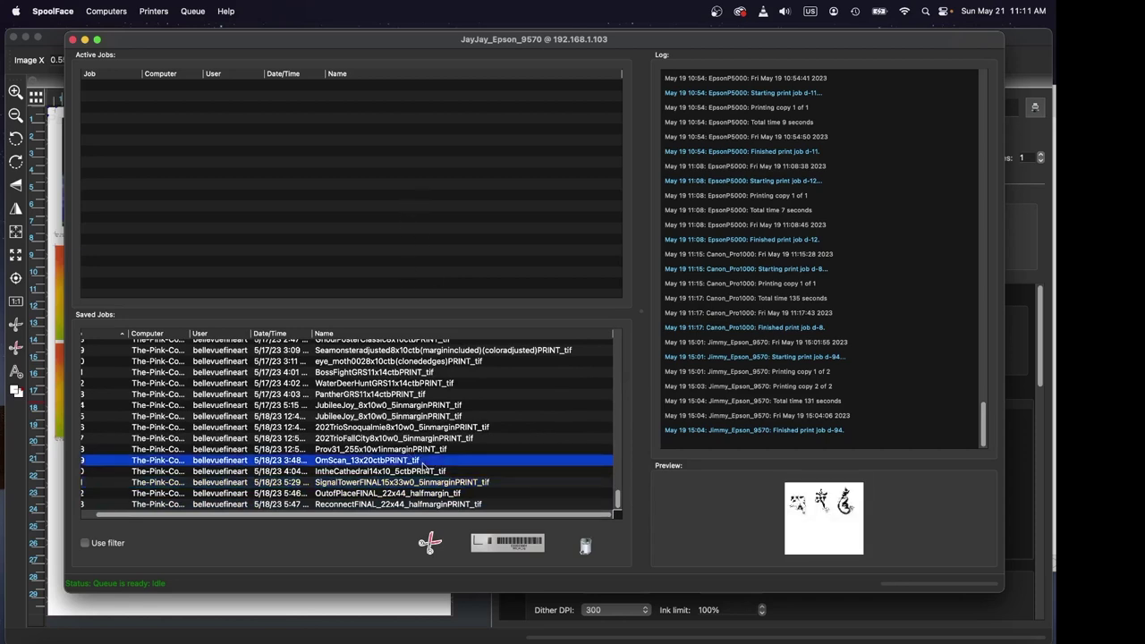
left_click(435, 440)
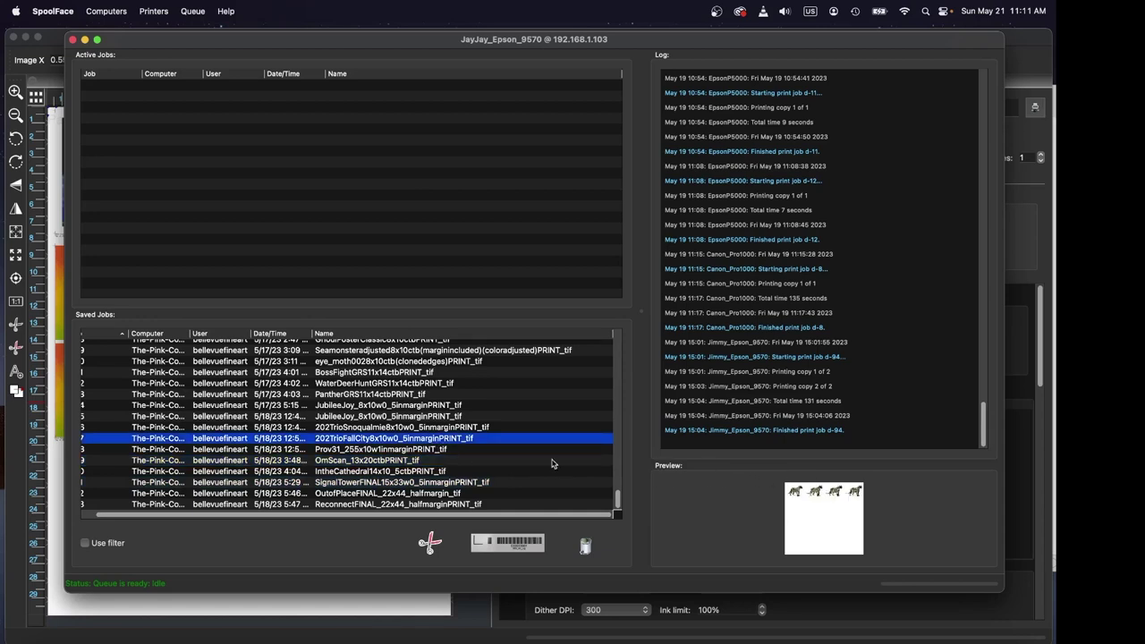
left_click(452, 429)
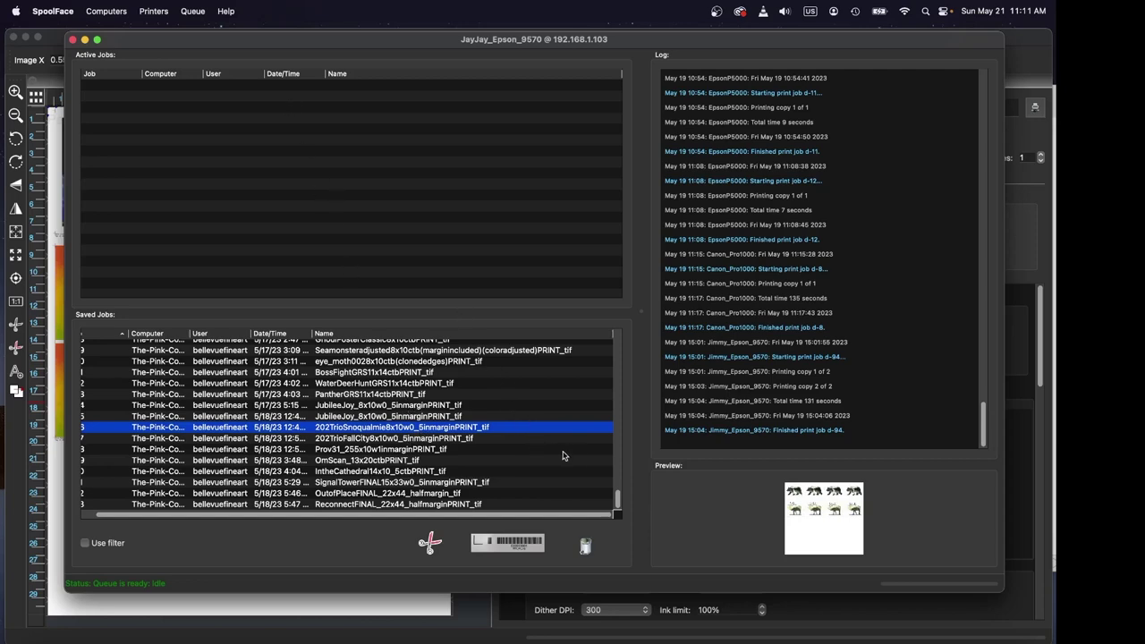
Browse the older saved jobs, previewing BaskintheGlow20x16w1inmarginPRINT_tif from 5/2/23, and close the spooler queue window.
scroll(615, 495, "up", 3)
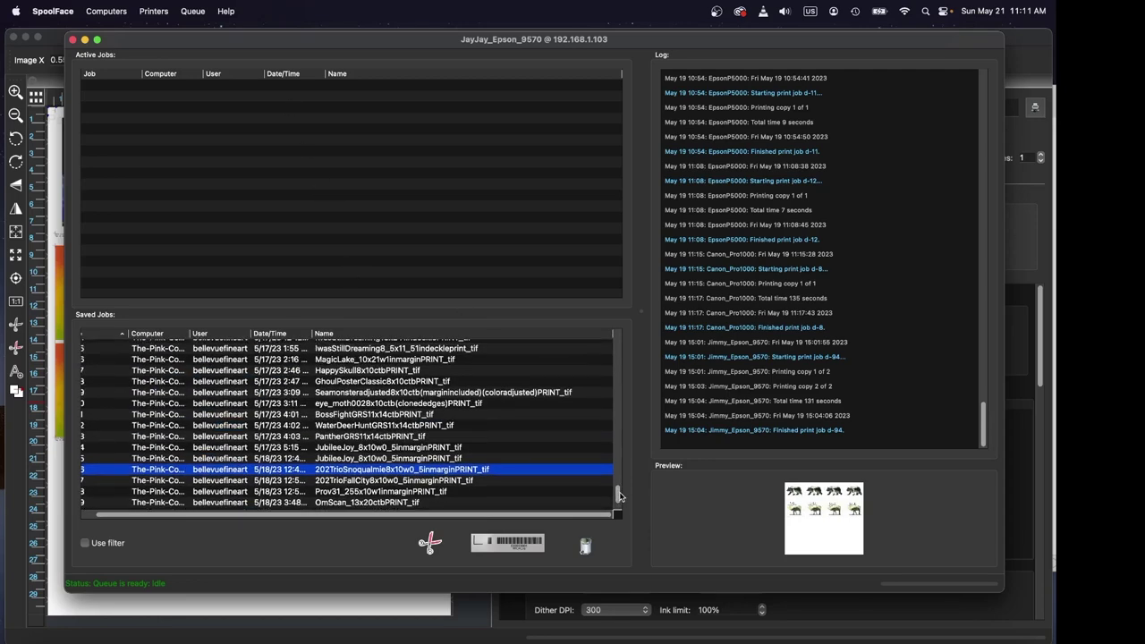
scroll(618, 496, "up", 15)
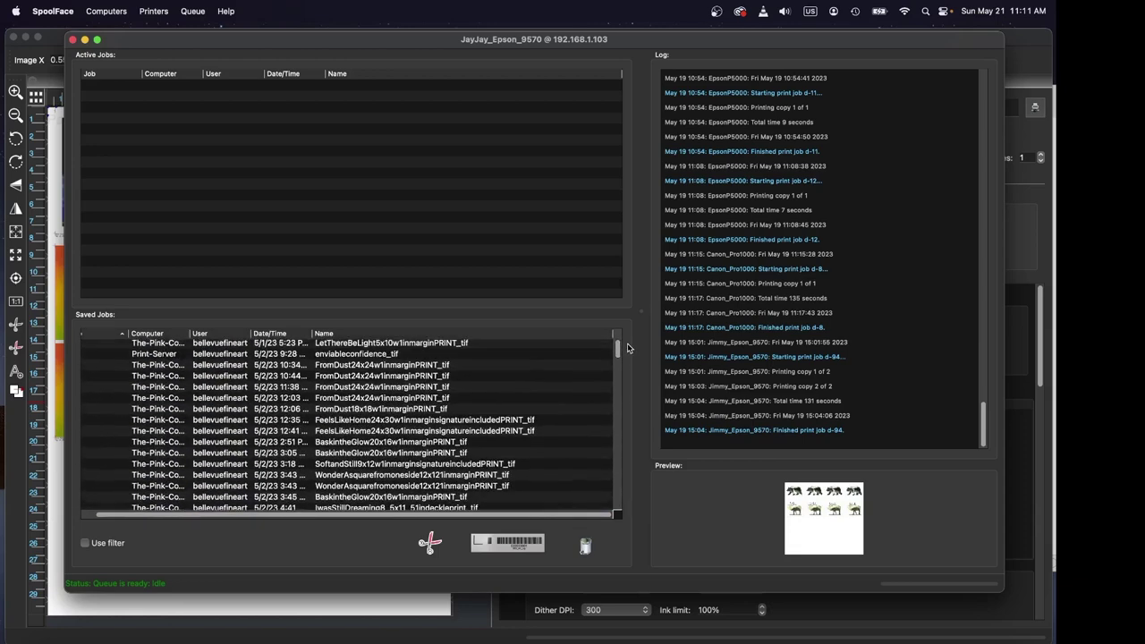
scroll(617, 421, "down", 3)
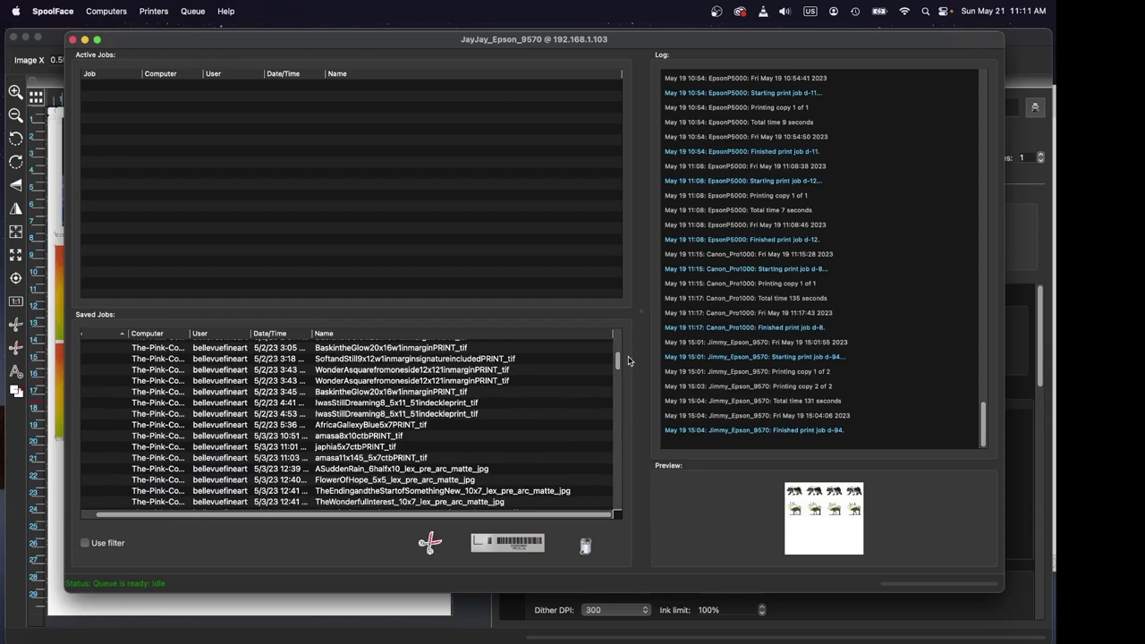
left_click(386, 394)
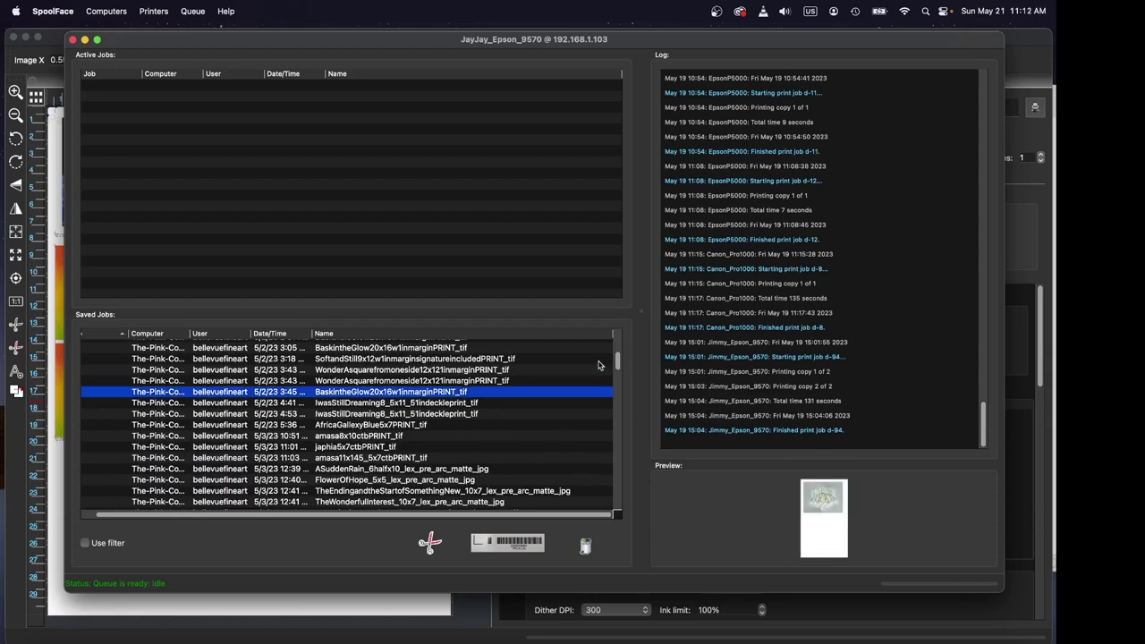
scroll(616, 367, "down", 1)
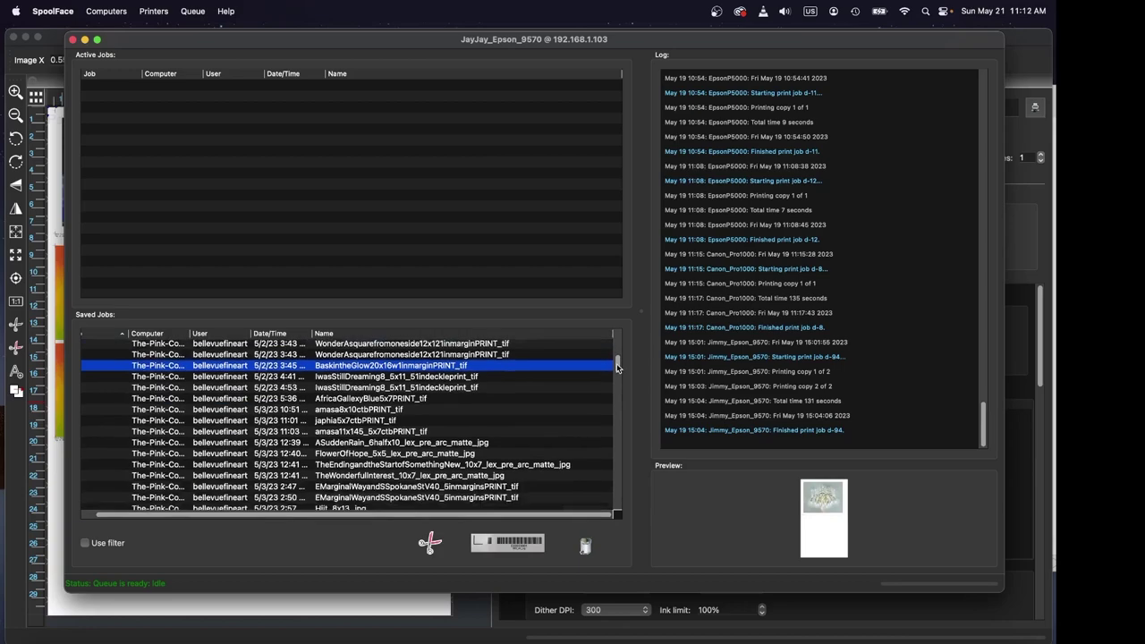
scroll(616, 367, "down", 10)
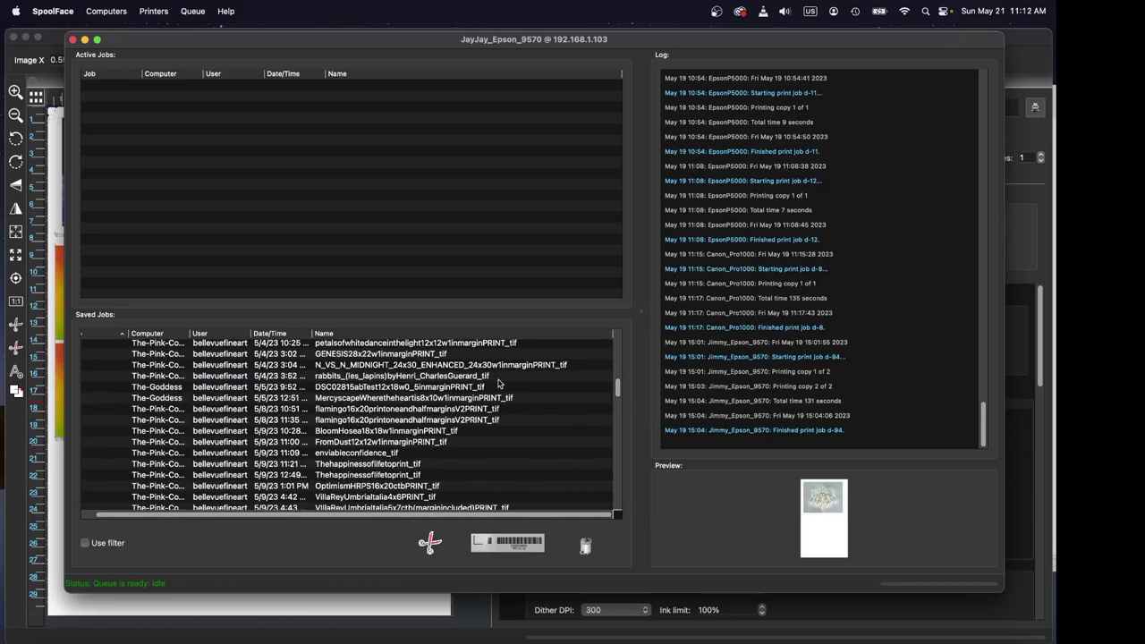
left_click_drag(623, 390, 625, 359)
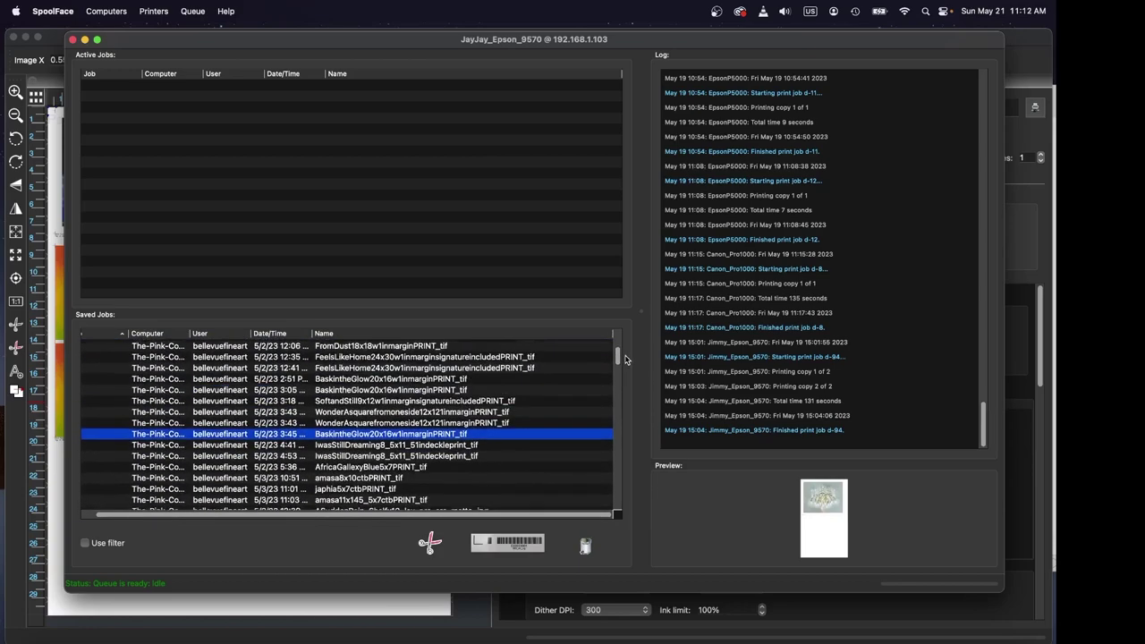
scroll(626, 358, "down", 1)
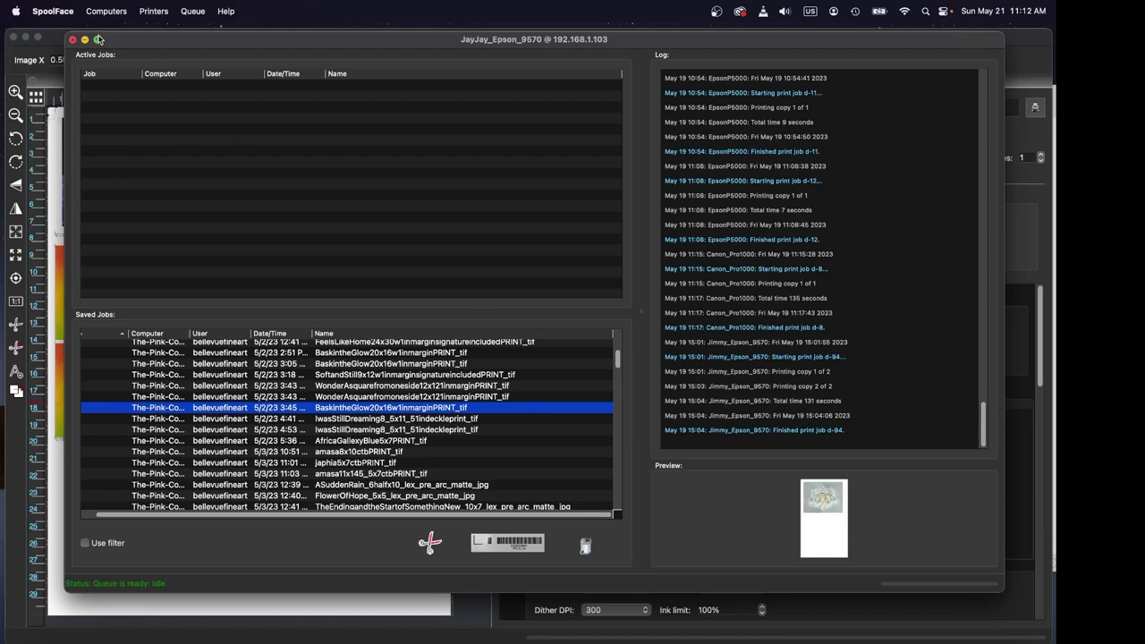
left_click_drag(159, 43, 155, 43)
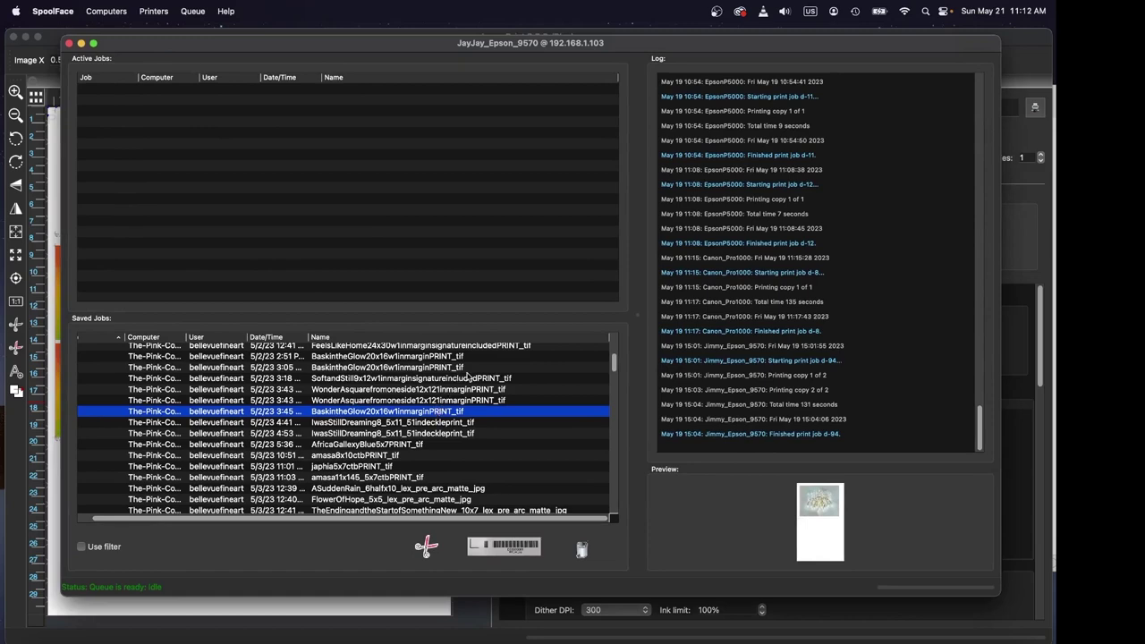
left_click(69, 45)
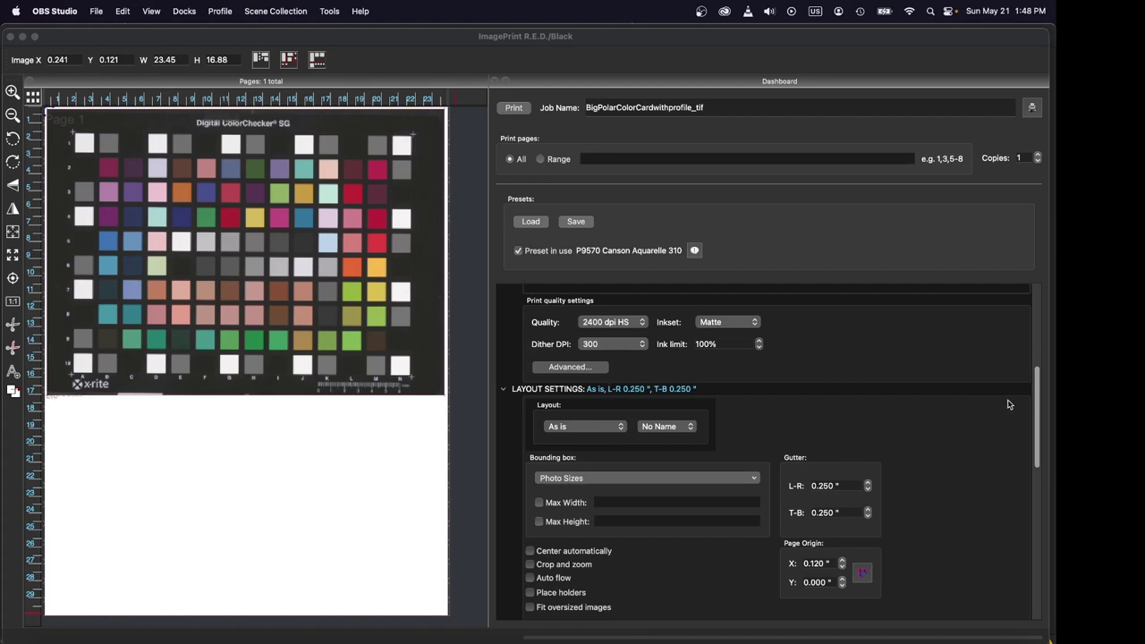
Shrink the ColorChecker image on the page to about 15.93 x 11.47, and enlarge it again to about 23.40 x 16.84.
left_click(1036, 404)
left_click_drag(1035, 405, 1033, 425)
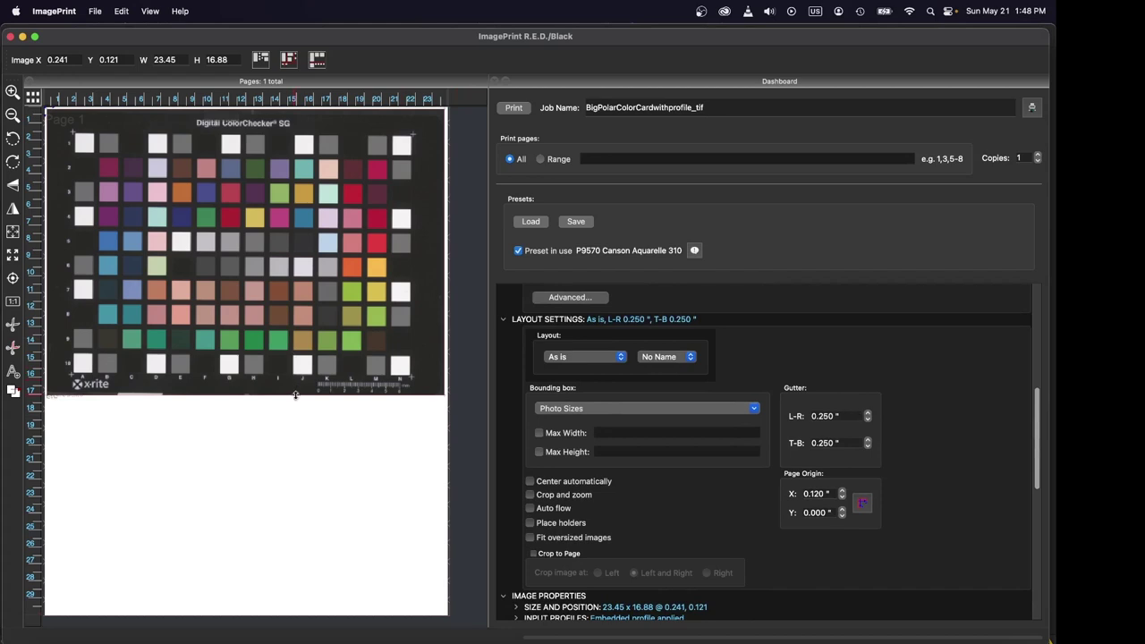
left_click_drag(296, 395, 308, 297)
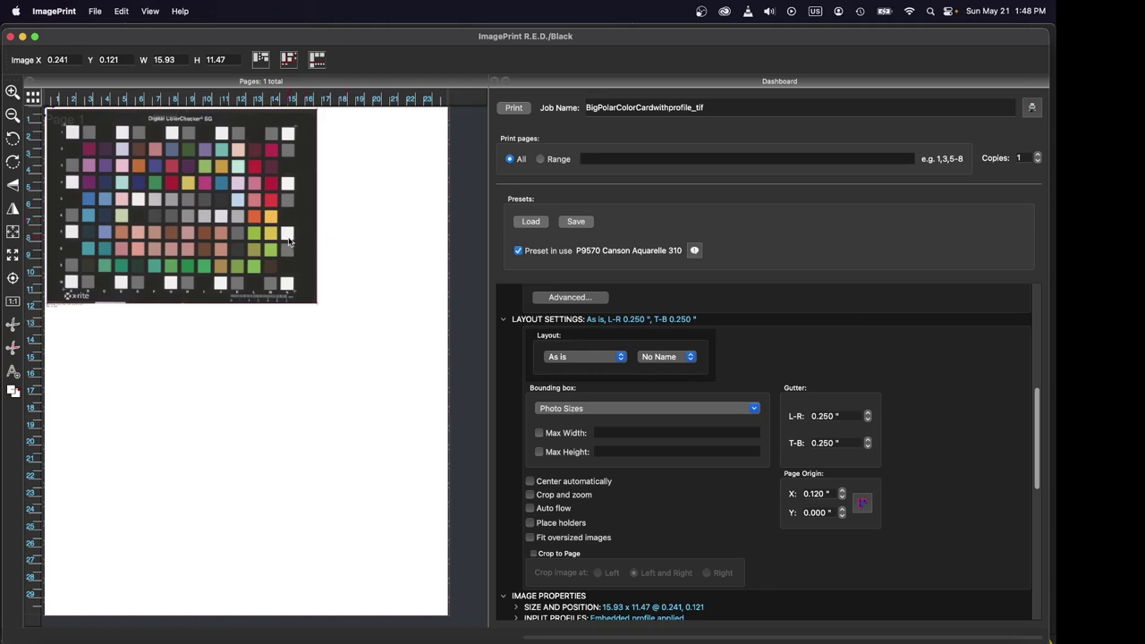
left_click_drag(265, 297, 319, 388)
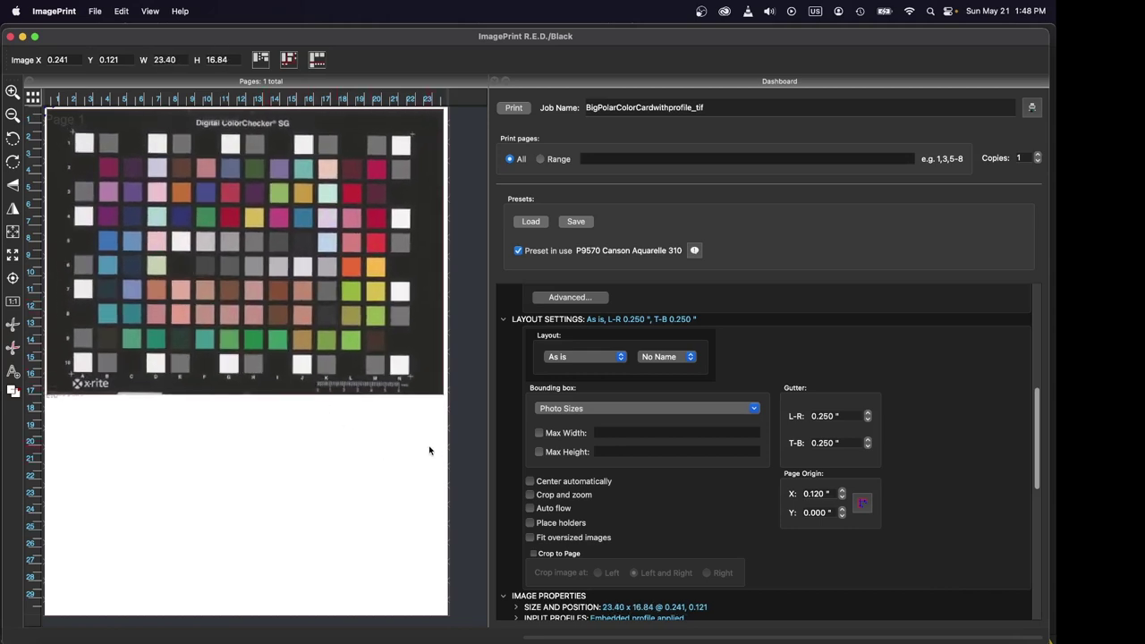